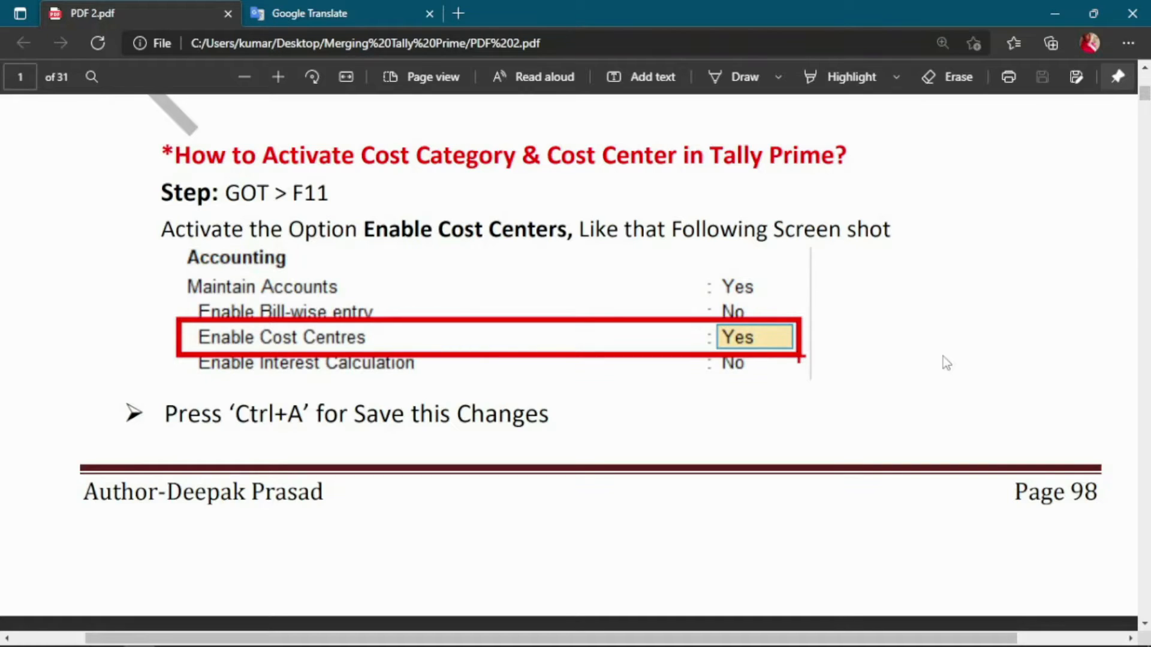
Step: Switch to TallyPrime, set Enable Cost Centres to Yes in the company features, and save the change
key("alt+Tab")
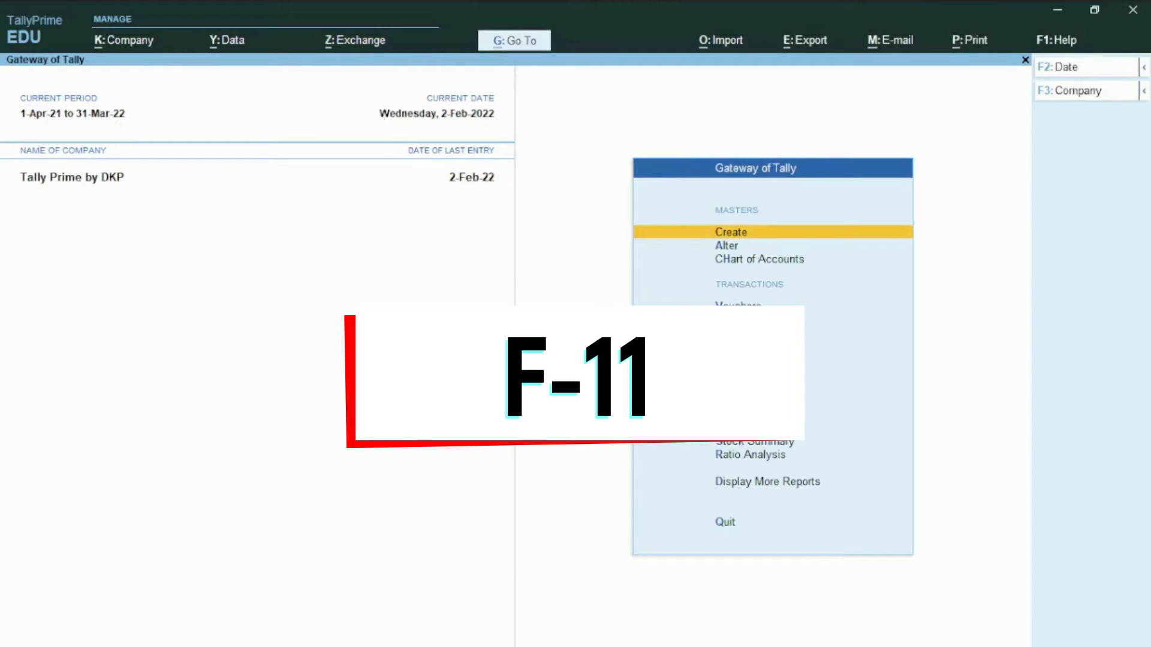
key("F11")
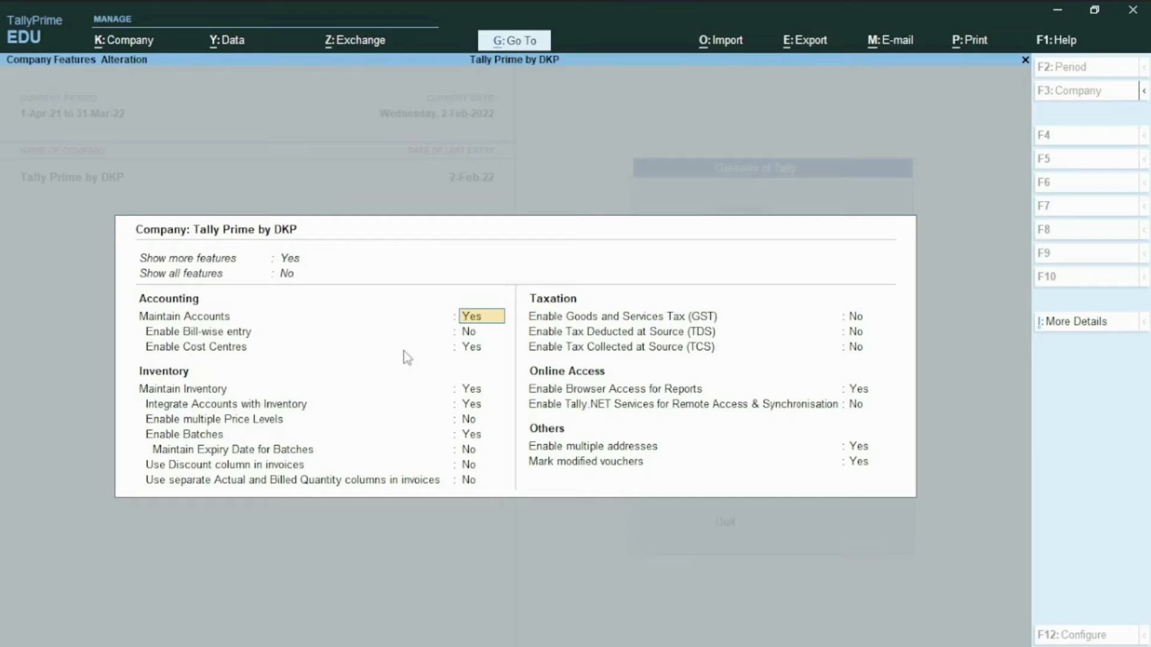
left_click(482, 347)
type("N")
key("Return")
left_click(480, 350)
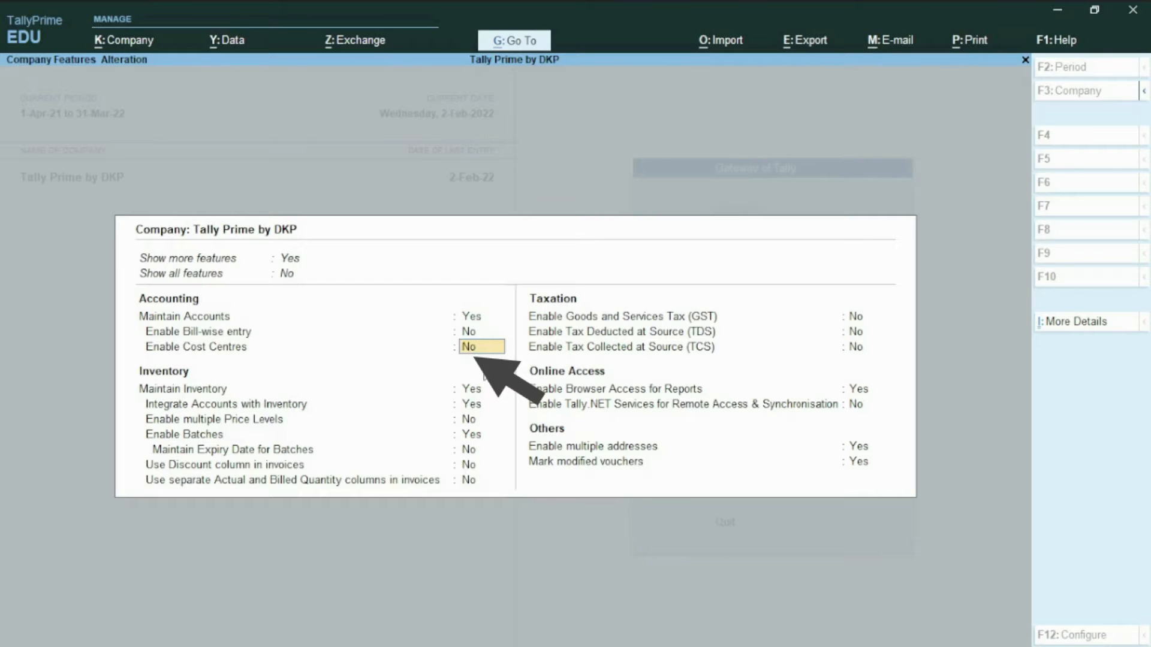
type("Y")
key("Return")
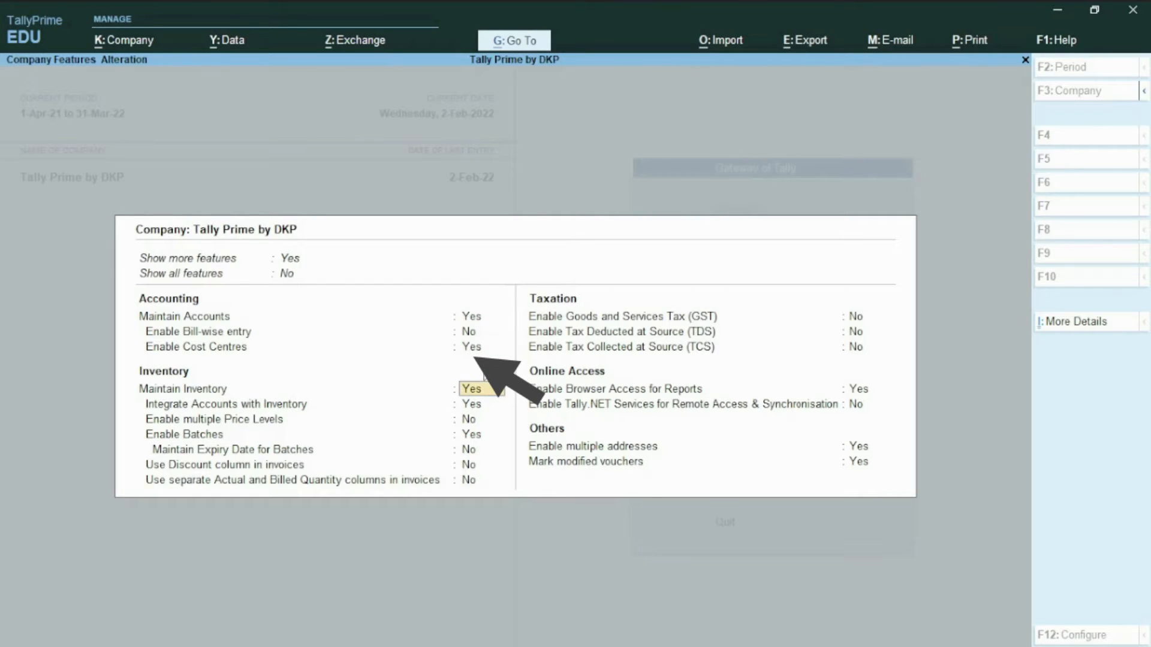
key("ctrl")
key("ctrl+a")
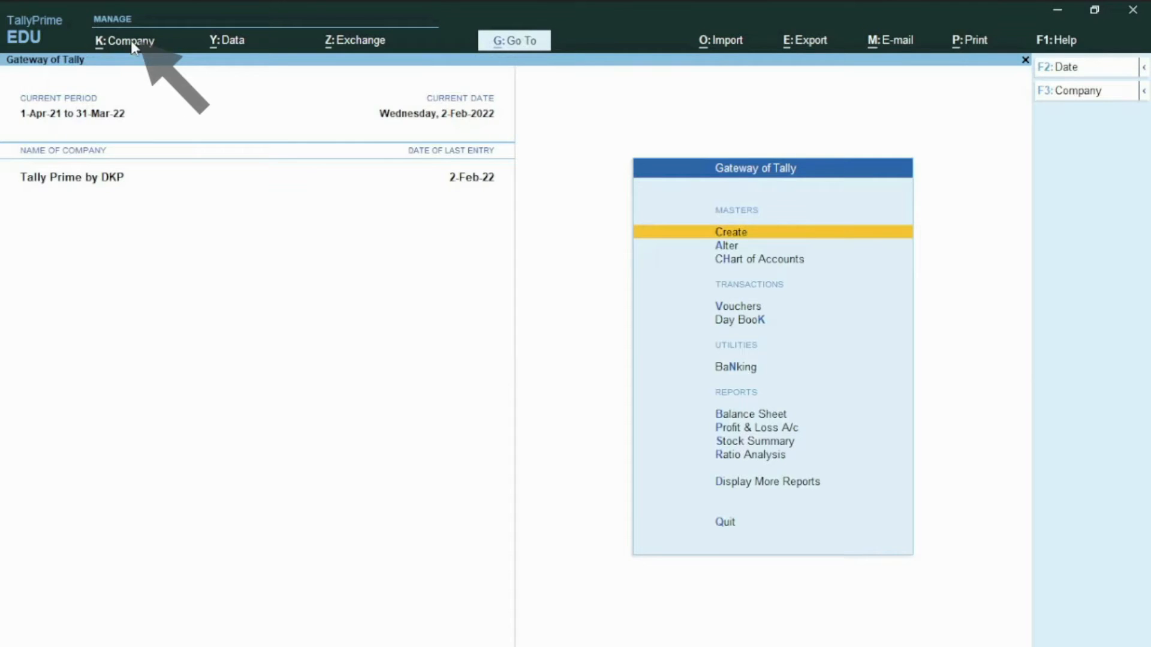
Step: Reopen the company features from the company options, keep Enable Cost Centres at Yes, and save
key("alt+k")
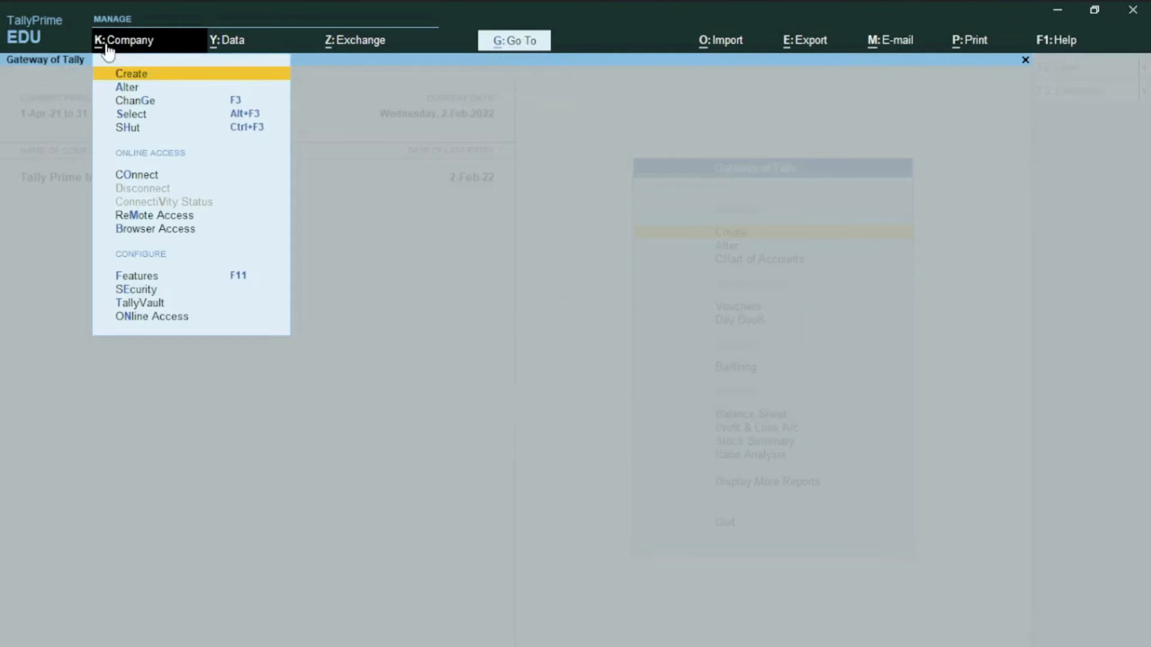
left_click(136, 276)
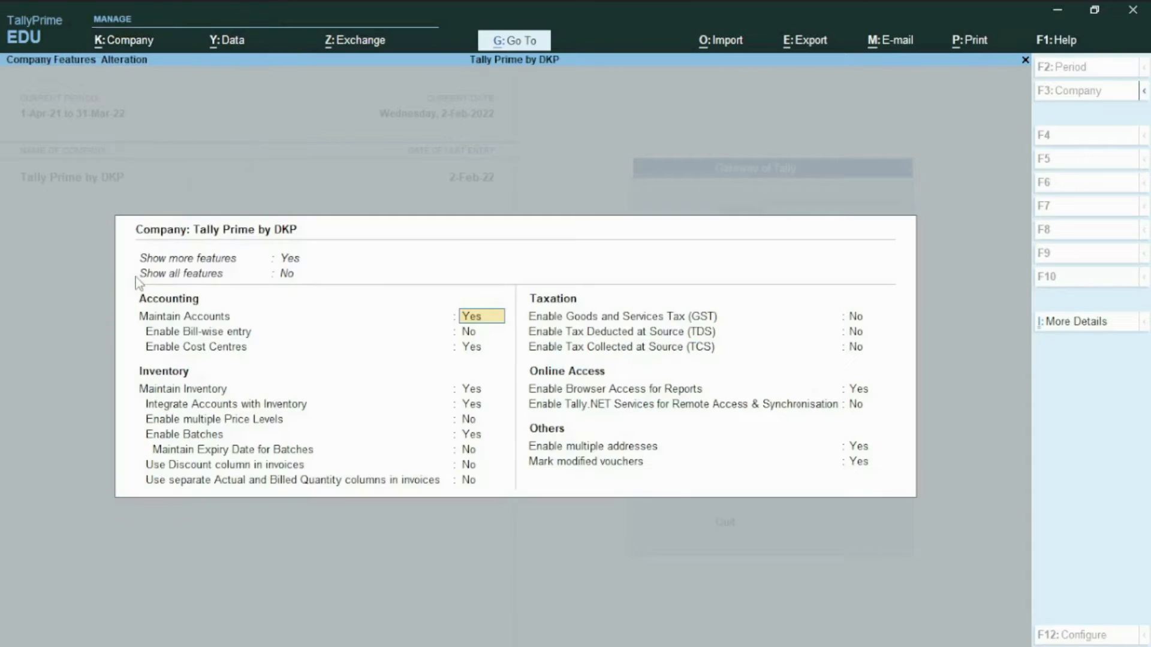
left_click(474, 349)
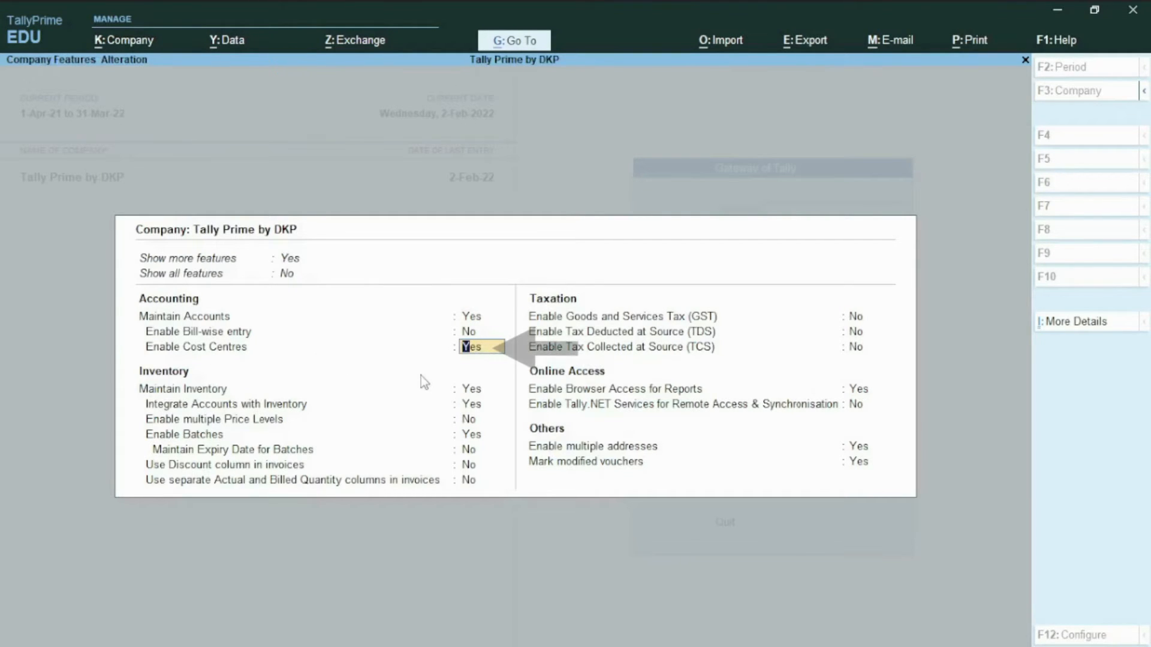
key("Return")
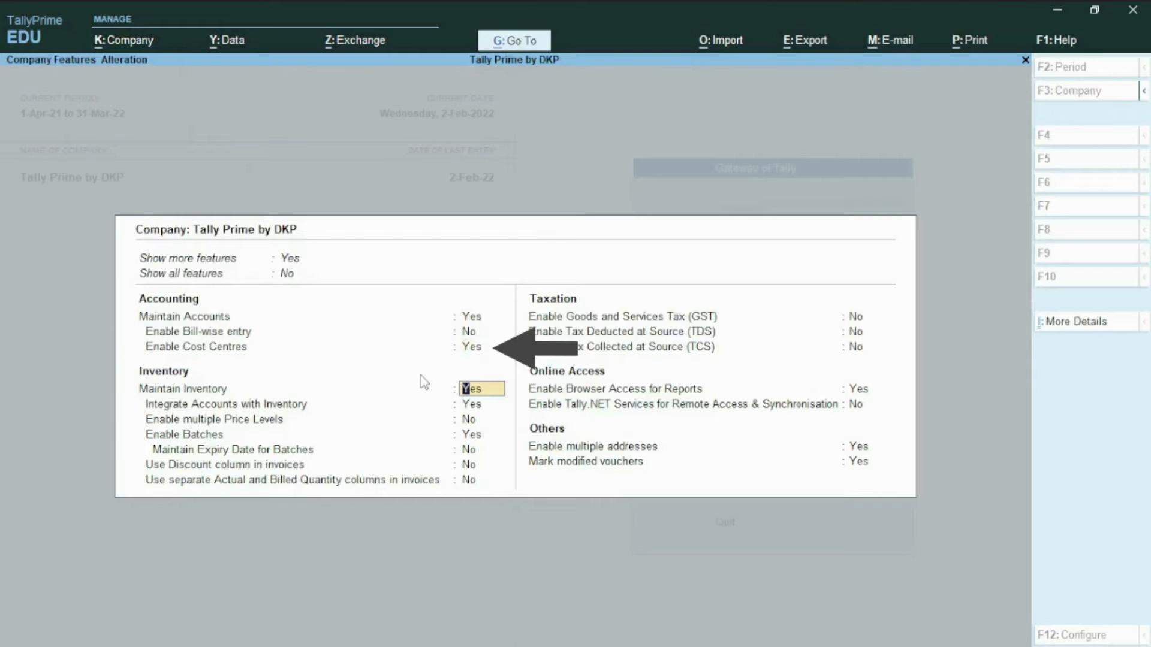
key("ctrl")
key("ctrl")
key("ctrl+a")
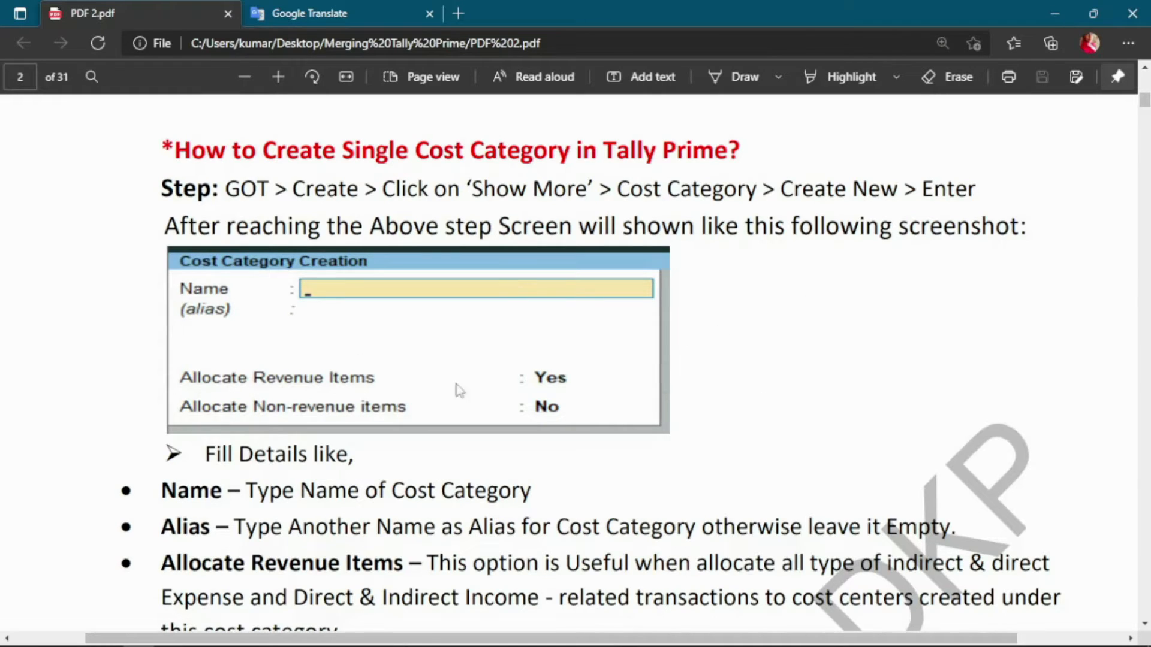
Step: Return to TallyPrime and start creating a new Cost Category master from the expanded list of masters
key("alt+Tab")
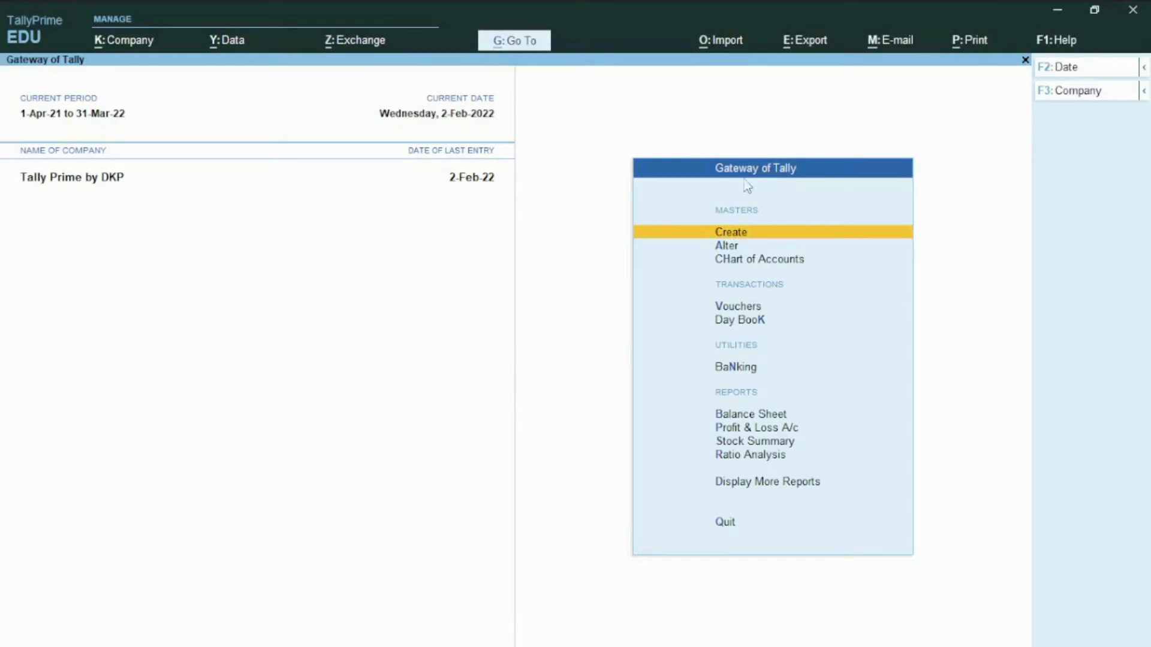
left_click(727, 233)
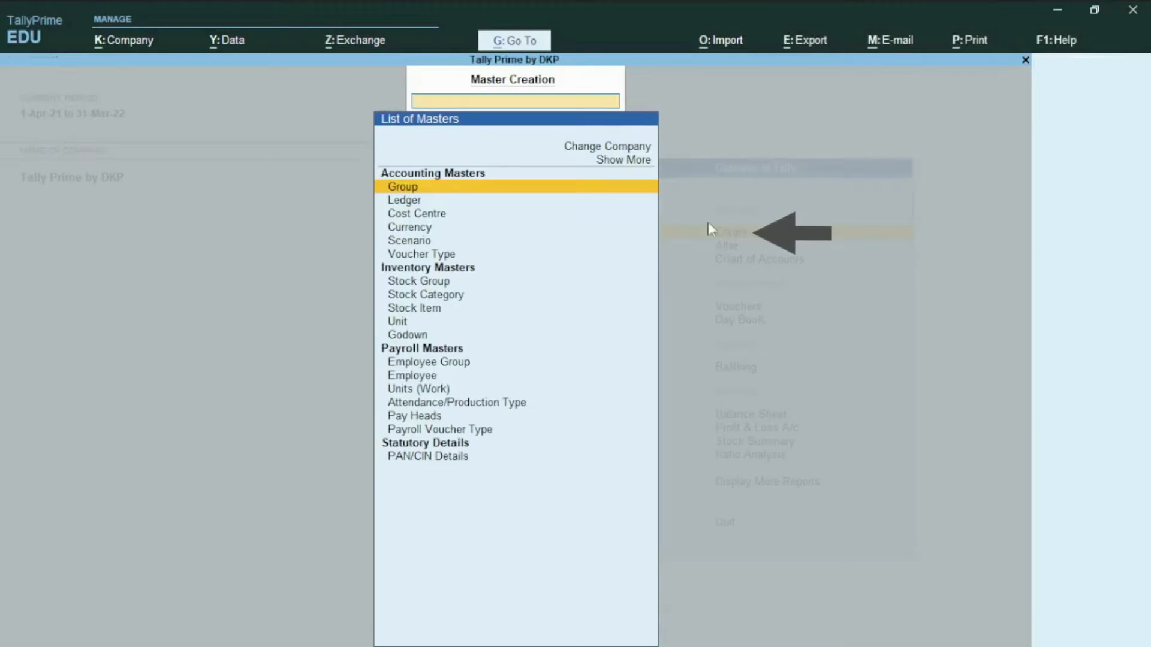
left_click(621, 160)
key("Down")
key("Down")
key("Down")
key("Down")
left_click(528, 228)
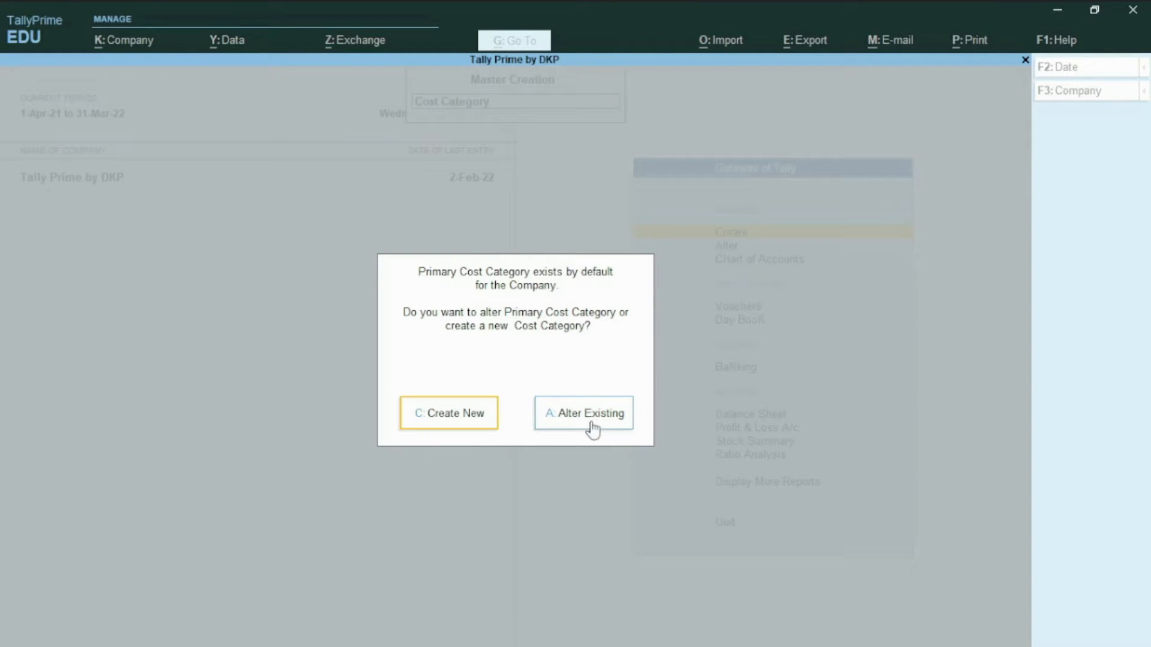
left_click(452, 419)
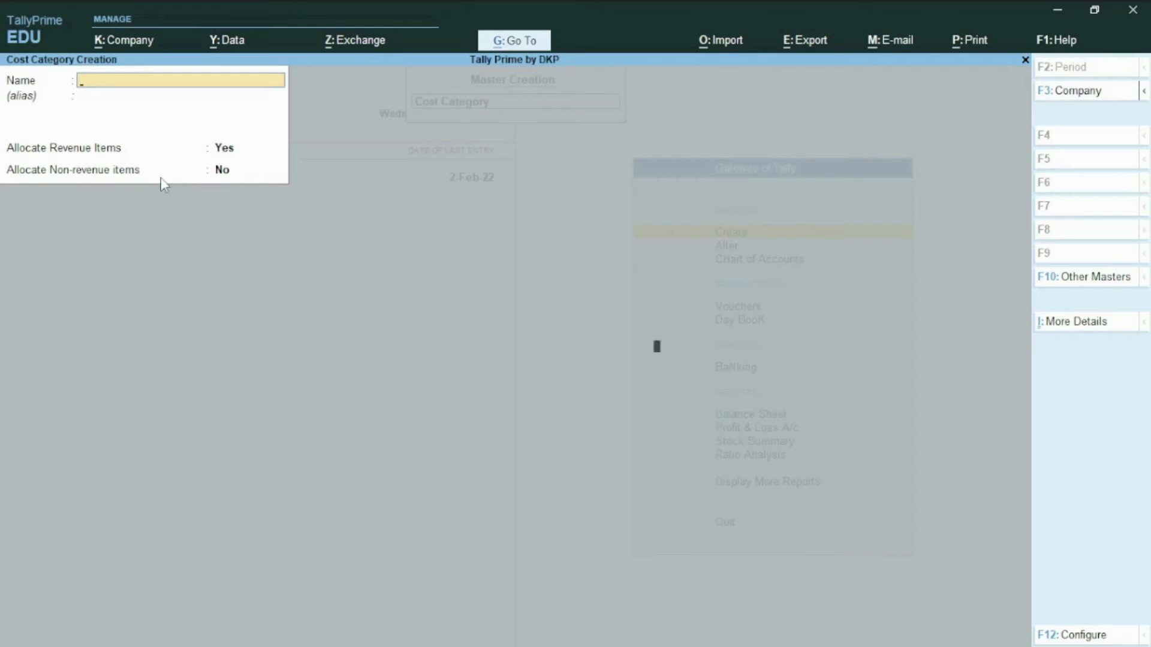
Step: Create the cost category Sales Department with alias SD, allocating revenue items Yes and non-revenue items No, and accept it
key("F12")
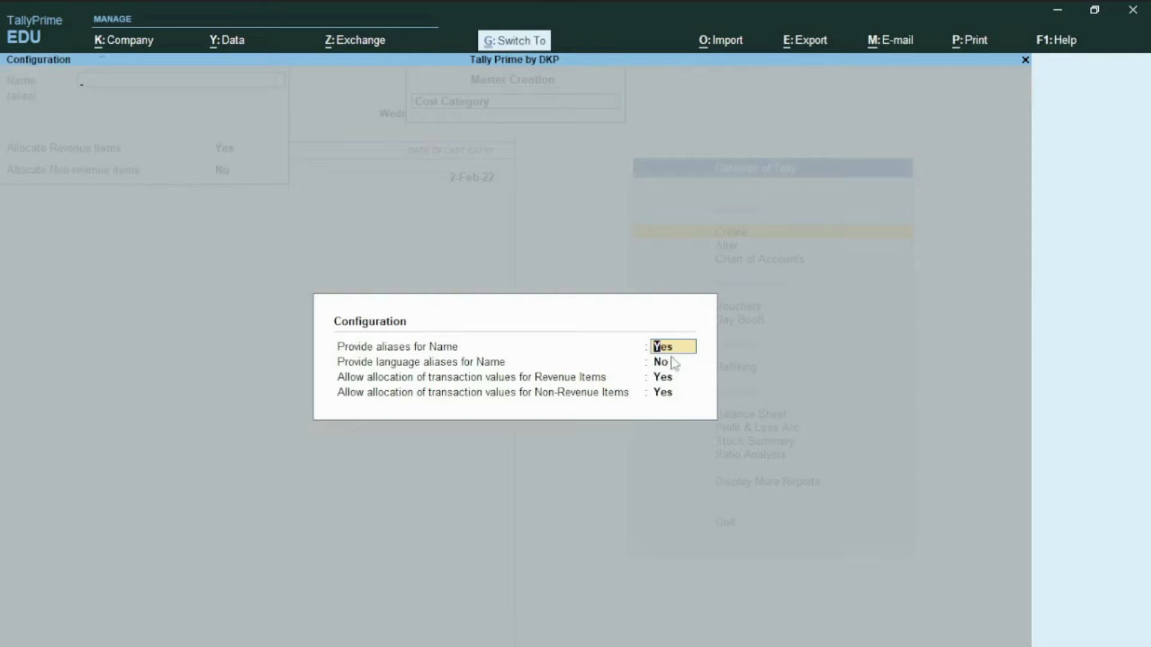
key("Escape")
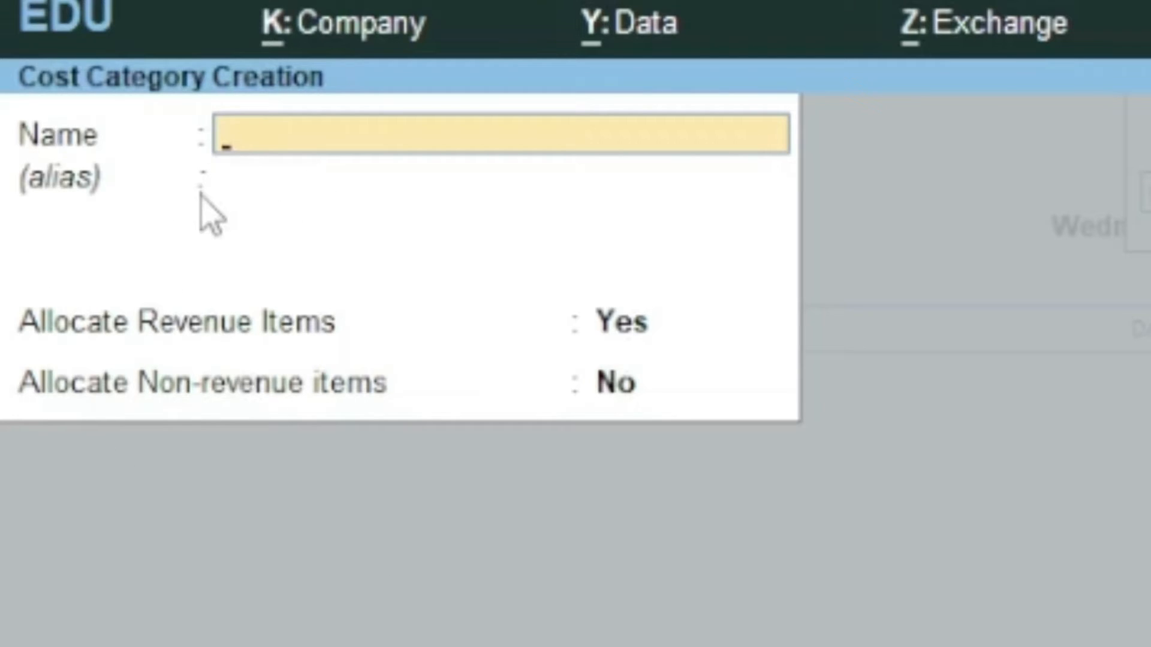
type("Sales Department")
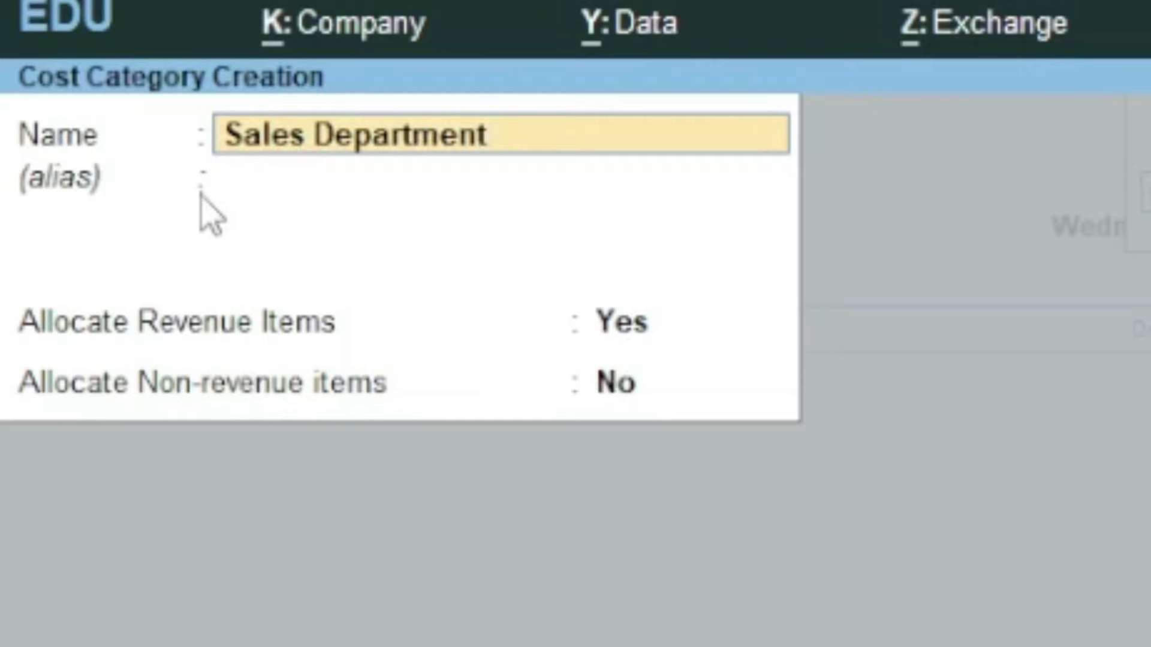
key("Return")
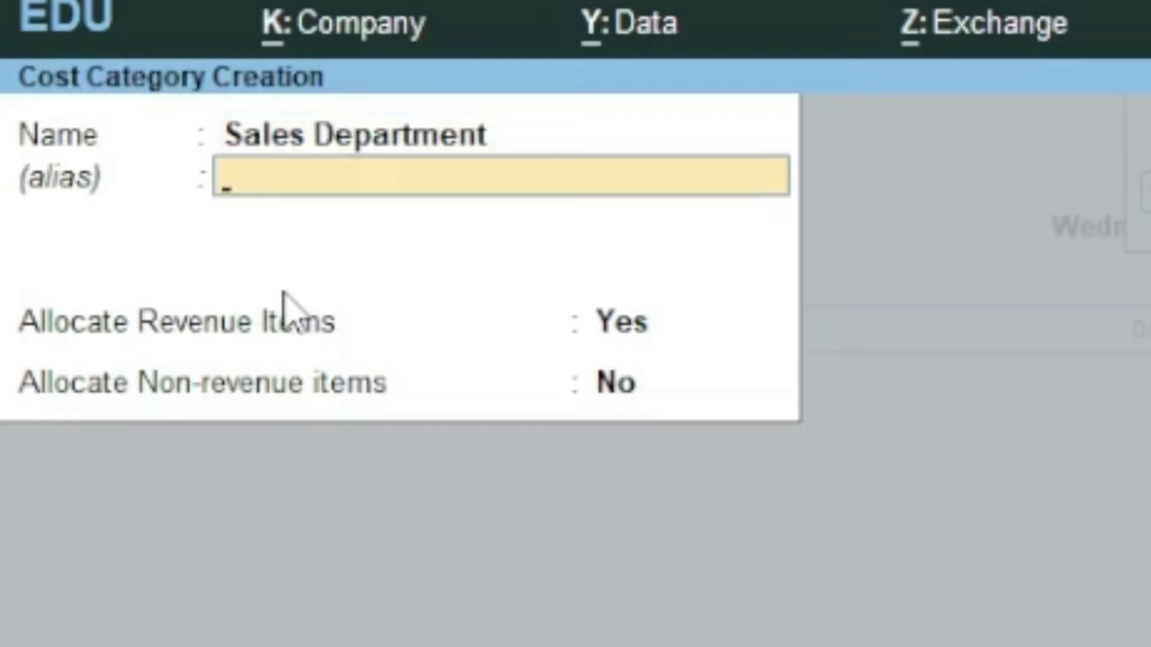
type("SD")
key("Return")
key("Return")
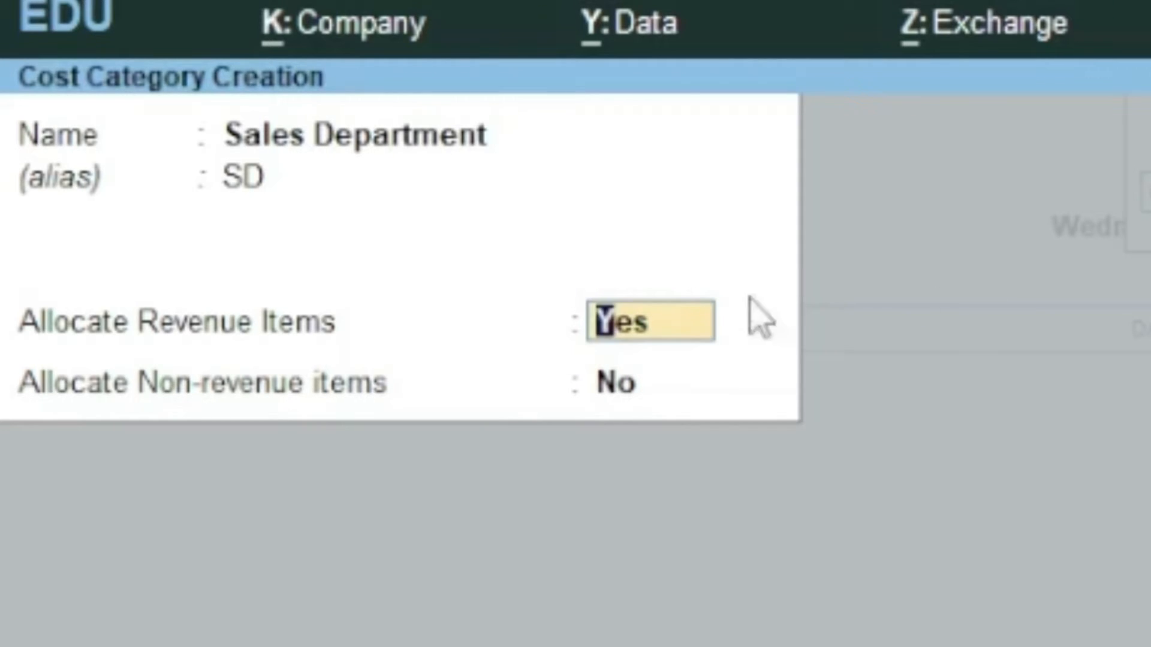
left_click(606, 383)
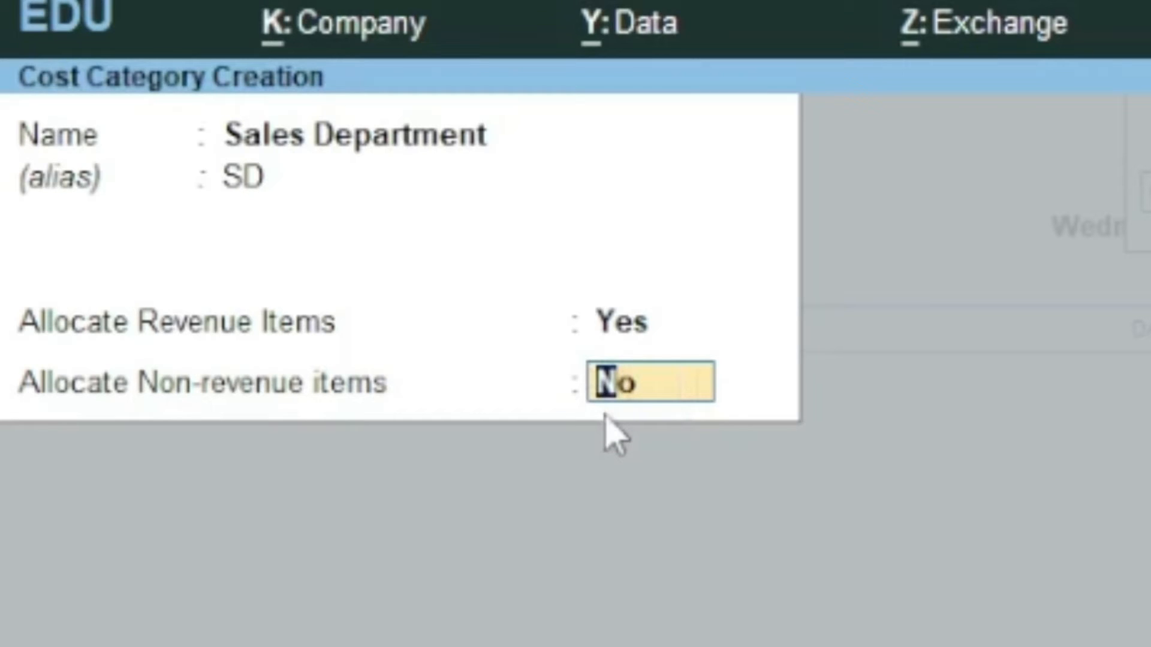
key("Return")
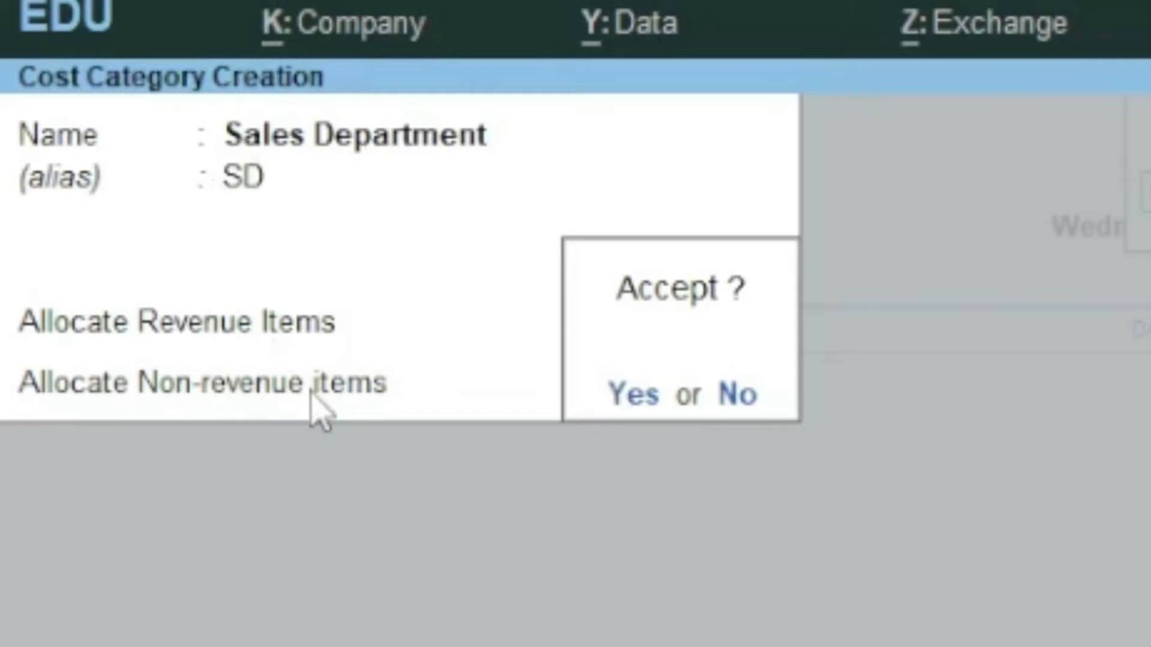
key("Return")
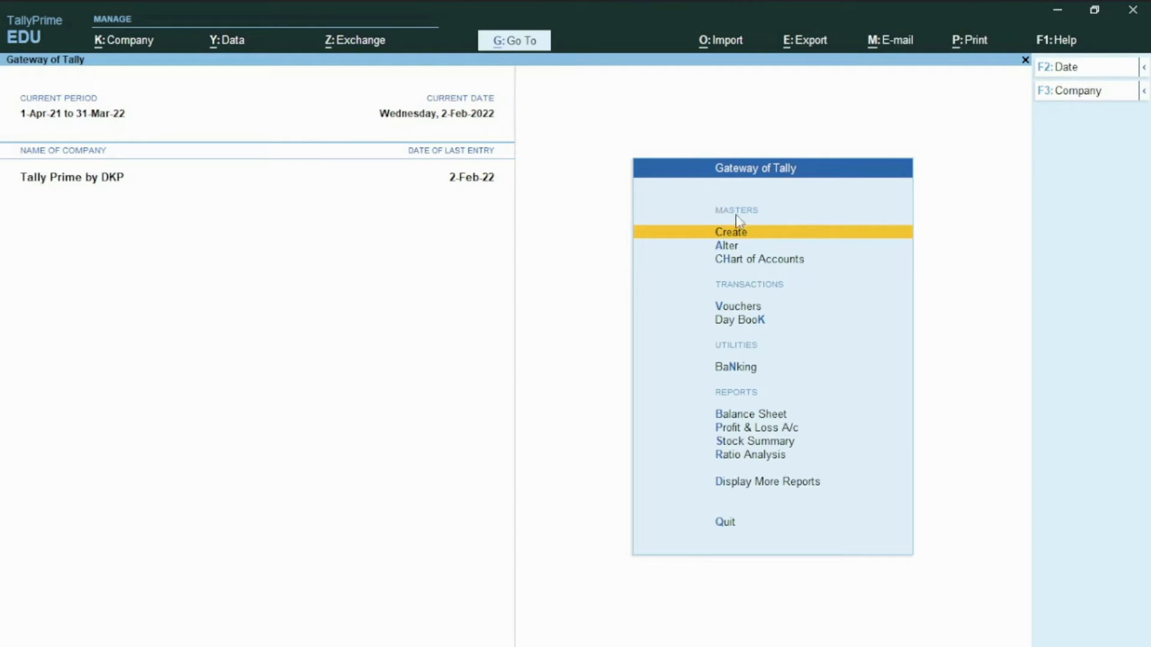
Step: Open the cost categories list in the Chart of Accounts and start Multi Create for cost categories
left_click(774, 263)
key("Down")
key("Down")
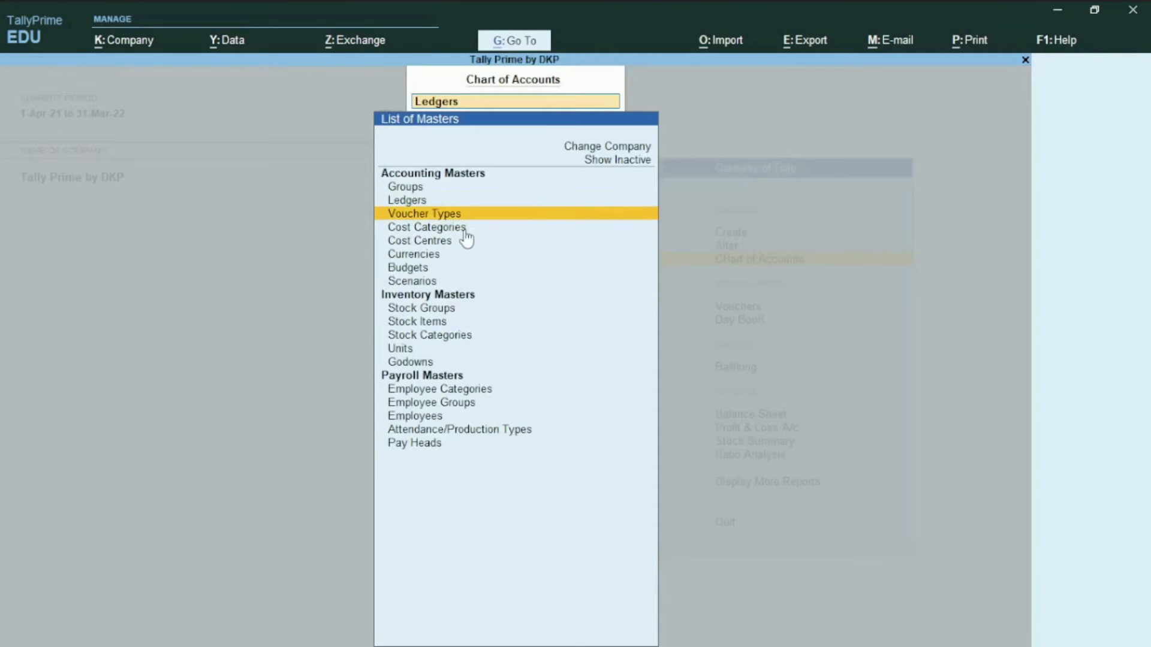
left_click(516, 226)
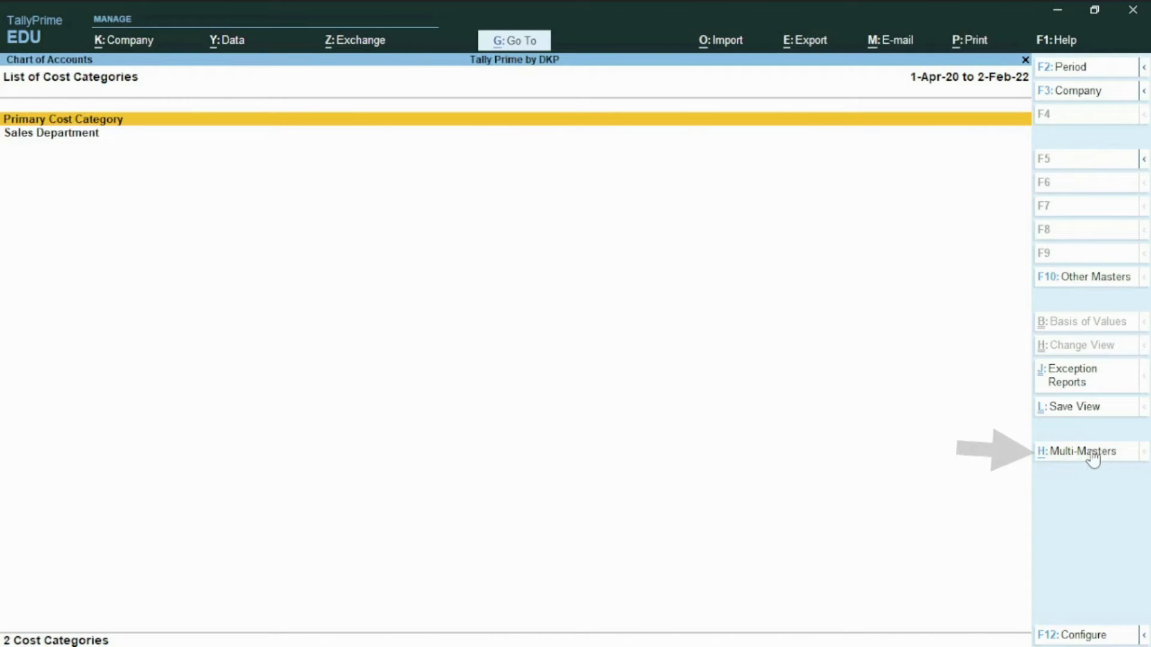
left_click(1068, 453)
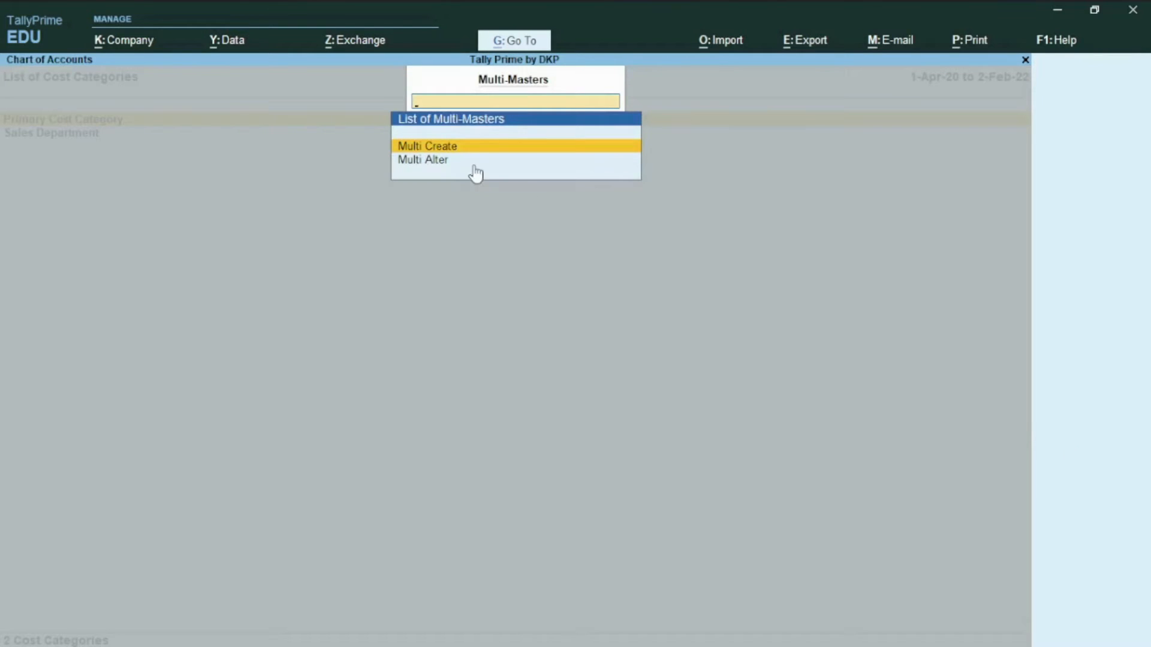
left_click(421, 163)
key("Up")
key("Down")
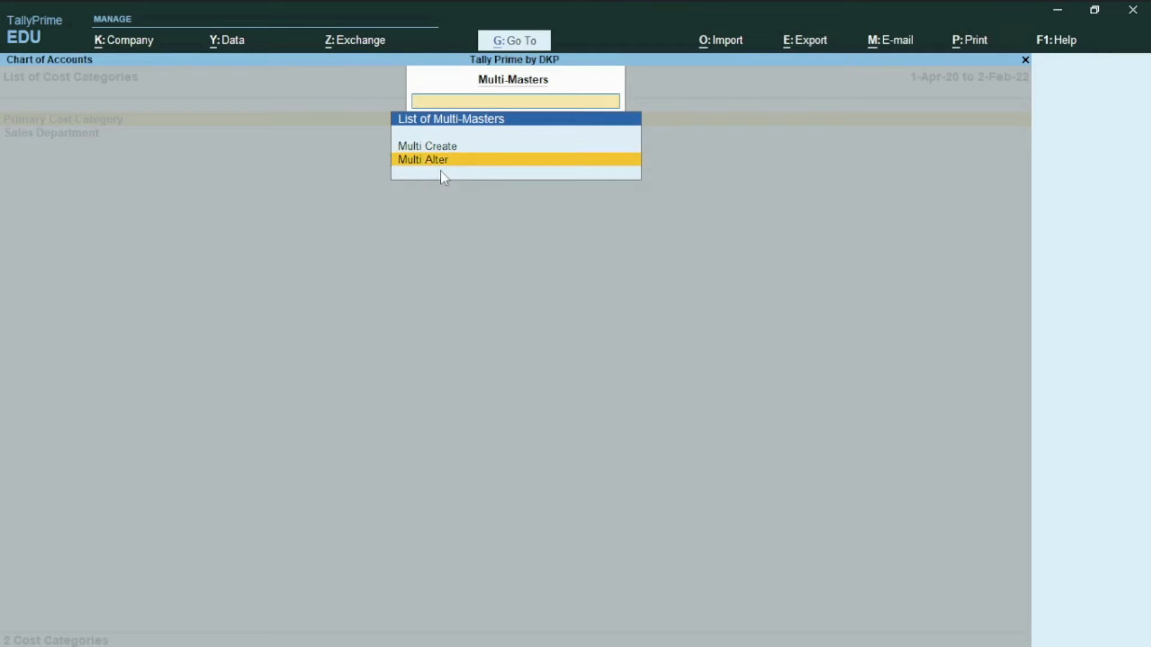
key("Up")
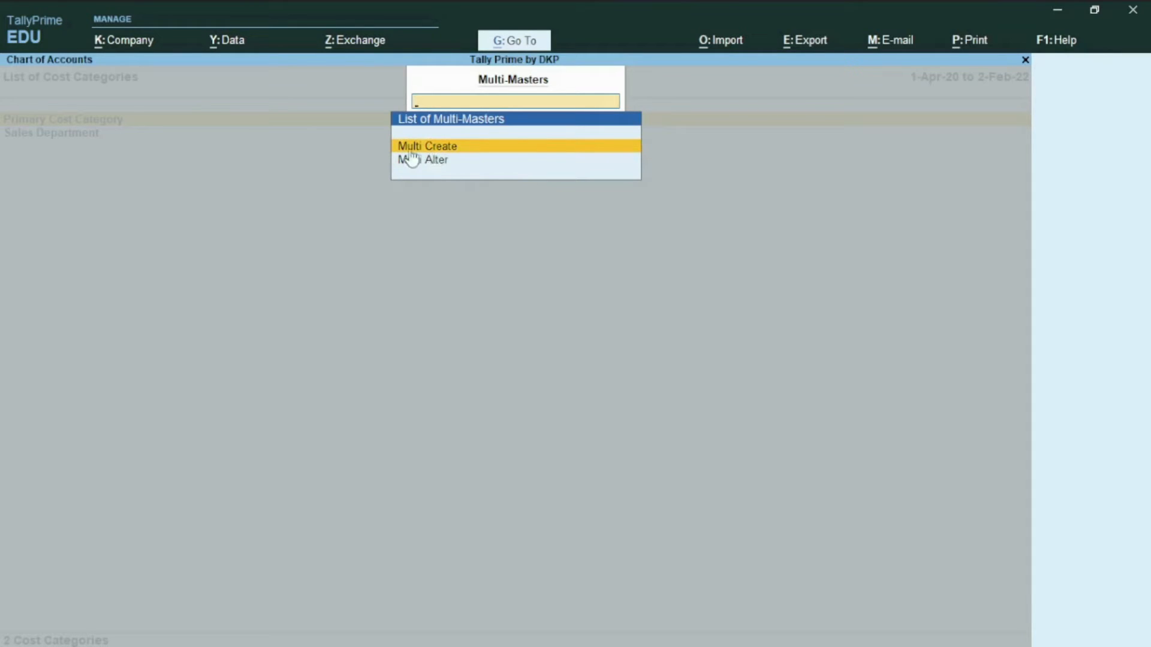
key("Return")
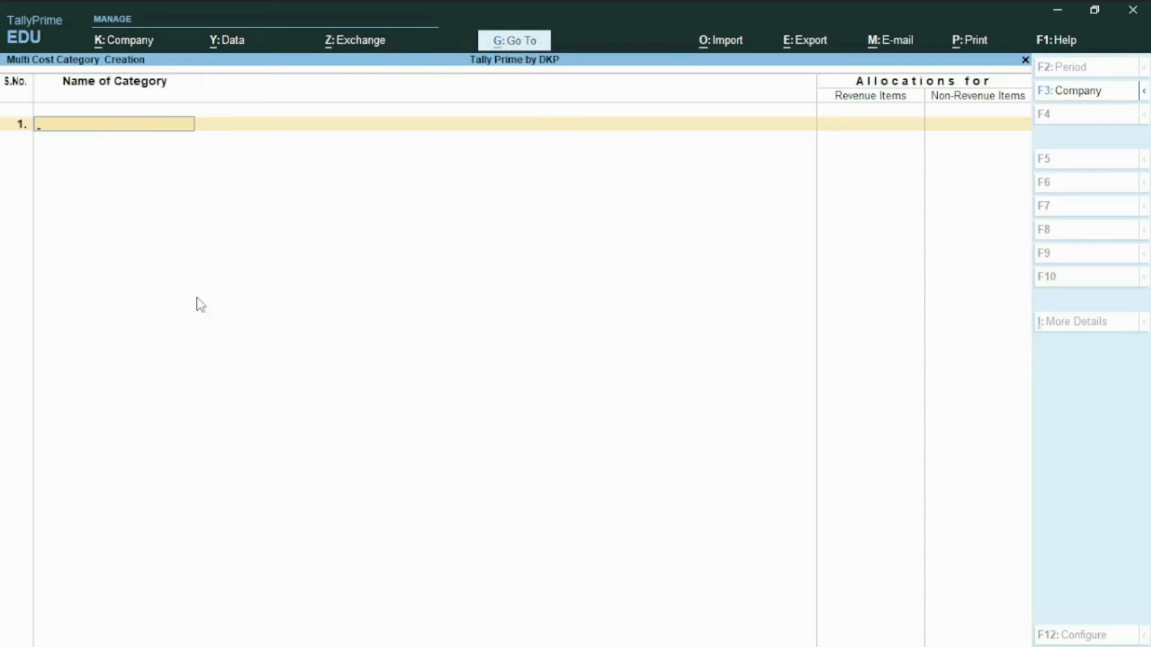
Step: Add Finance Department as the first category, with revenue item allocation Yes and non-revenue item allocation No
type("Finance Department")
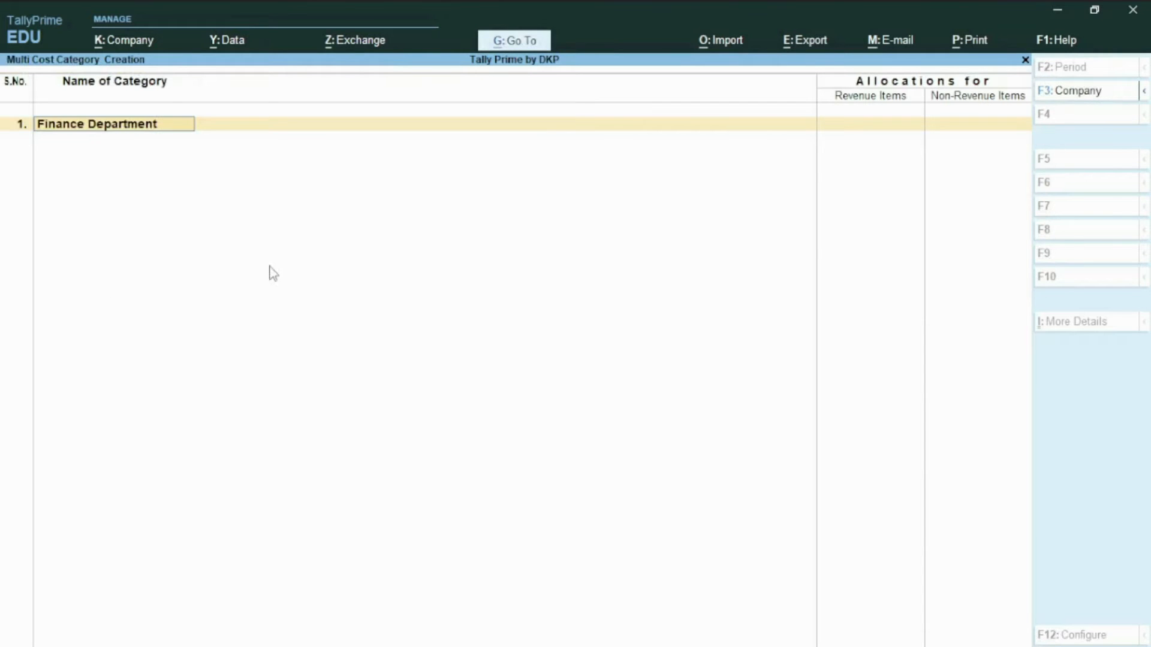
key("Return")
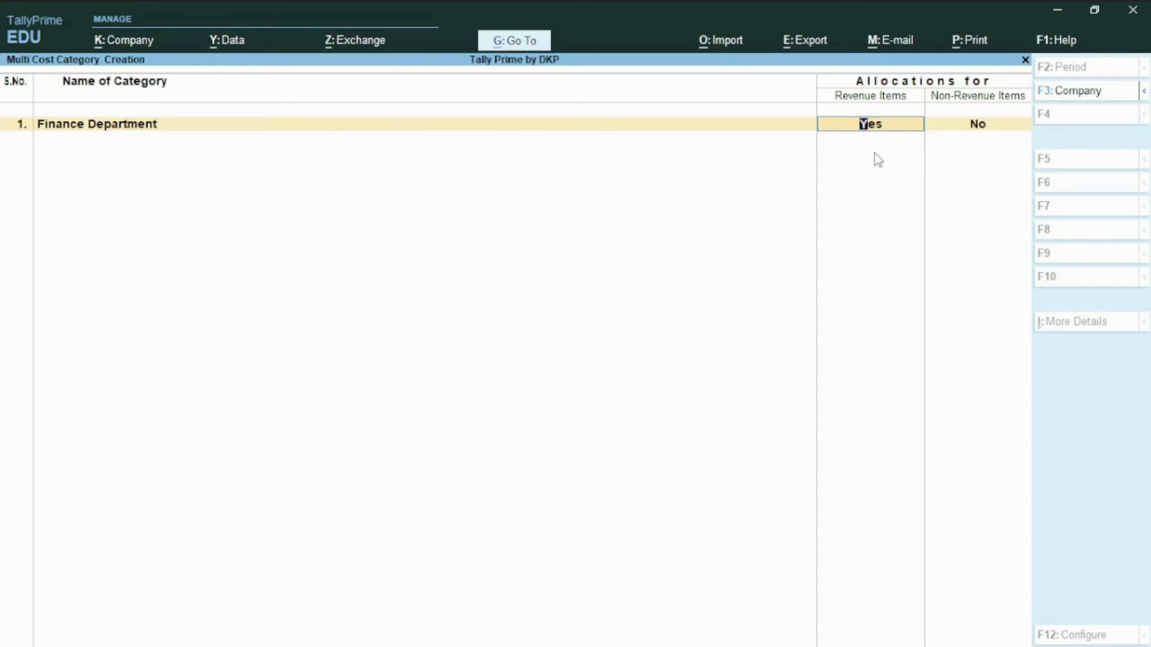
key("Return")
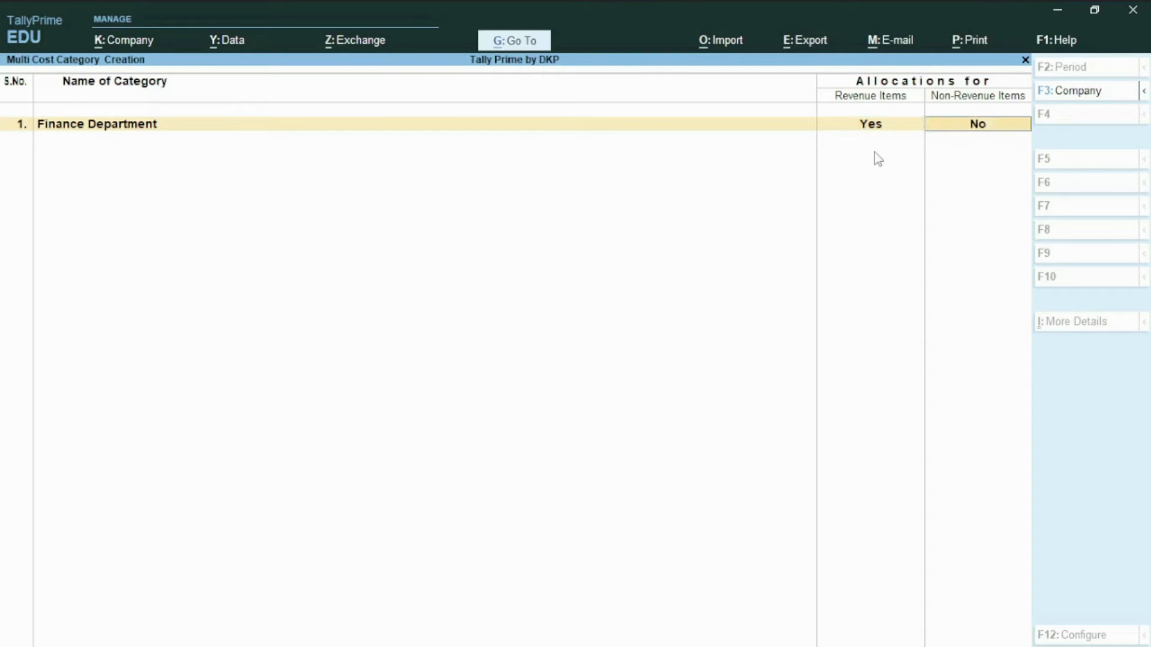
key("Return")
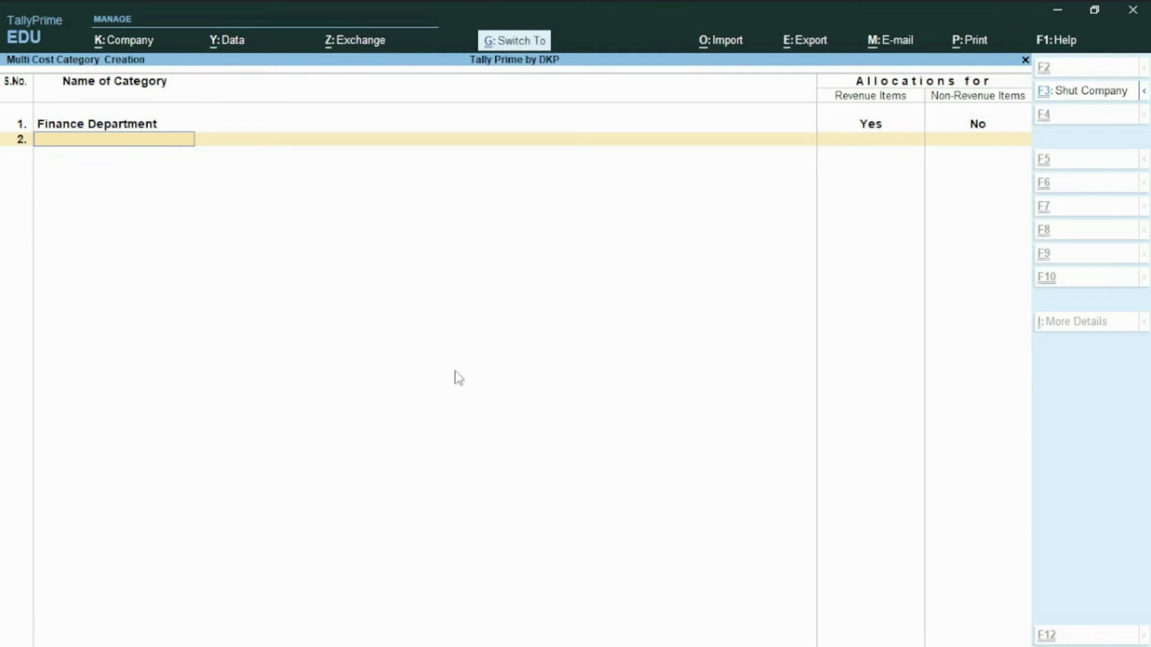
Step: Add Accounts Department as the second category, with revenue item allocation Yes and non-revenue item allocation No, and accept the multiple category creation
key("ctrl+alt+v")
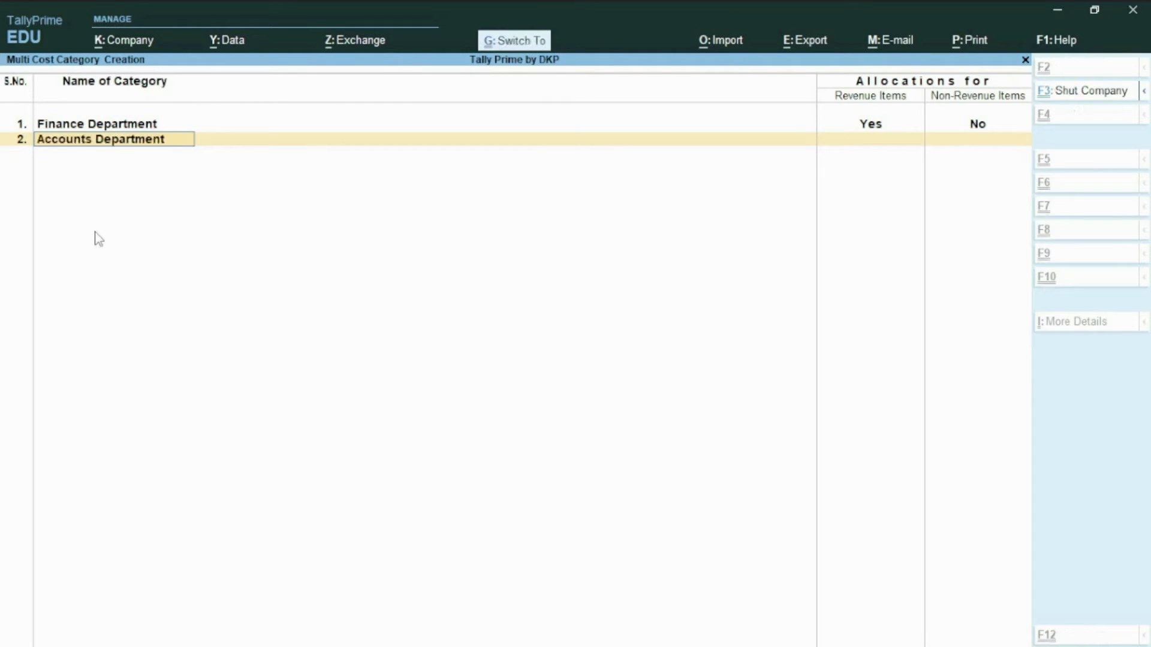
key("Return")
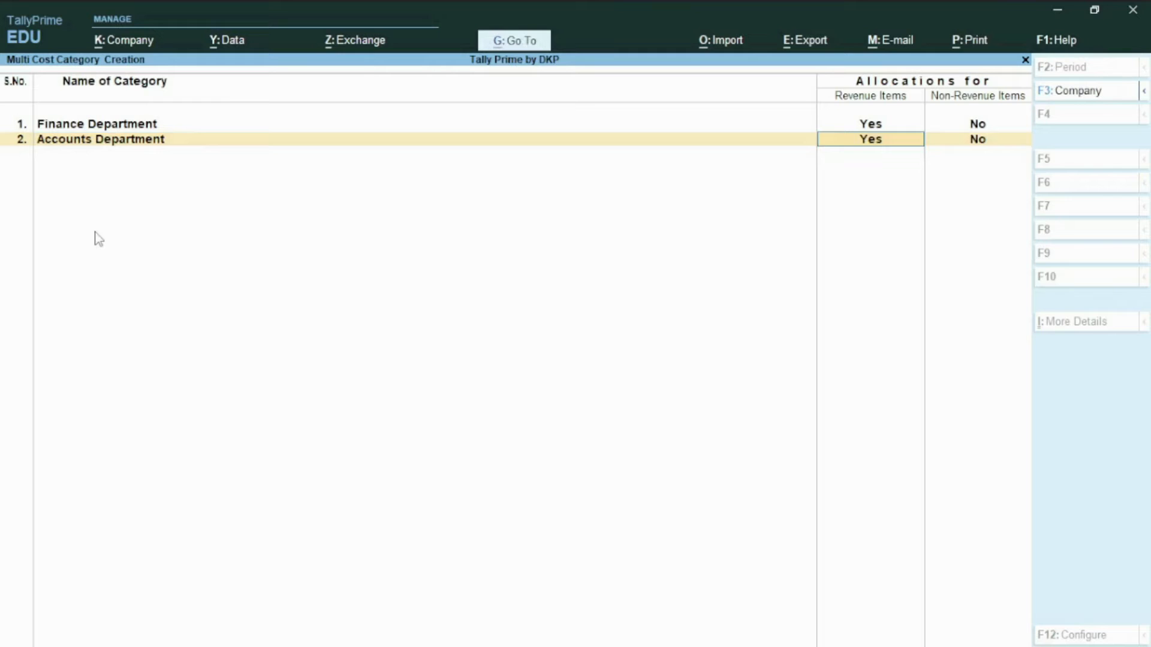
key("Return")
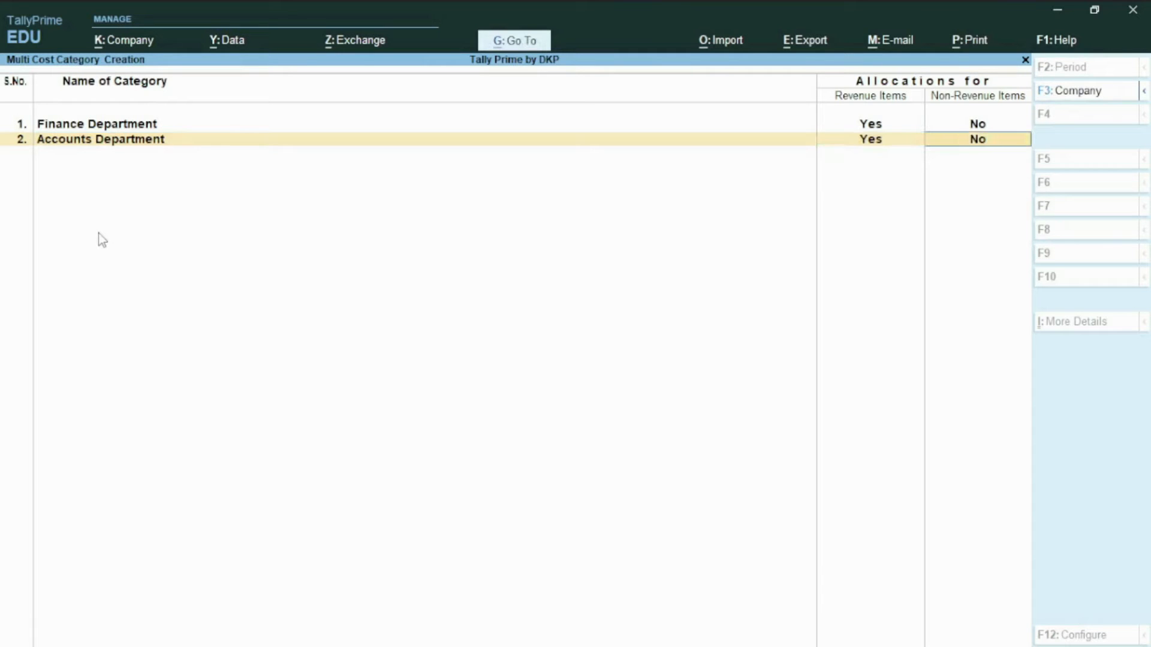
key("Return")
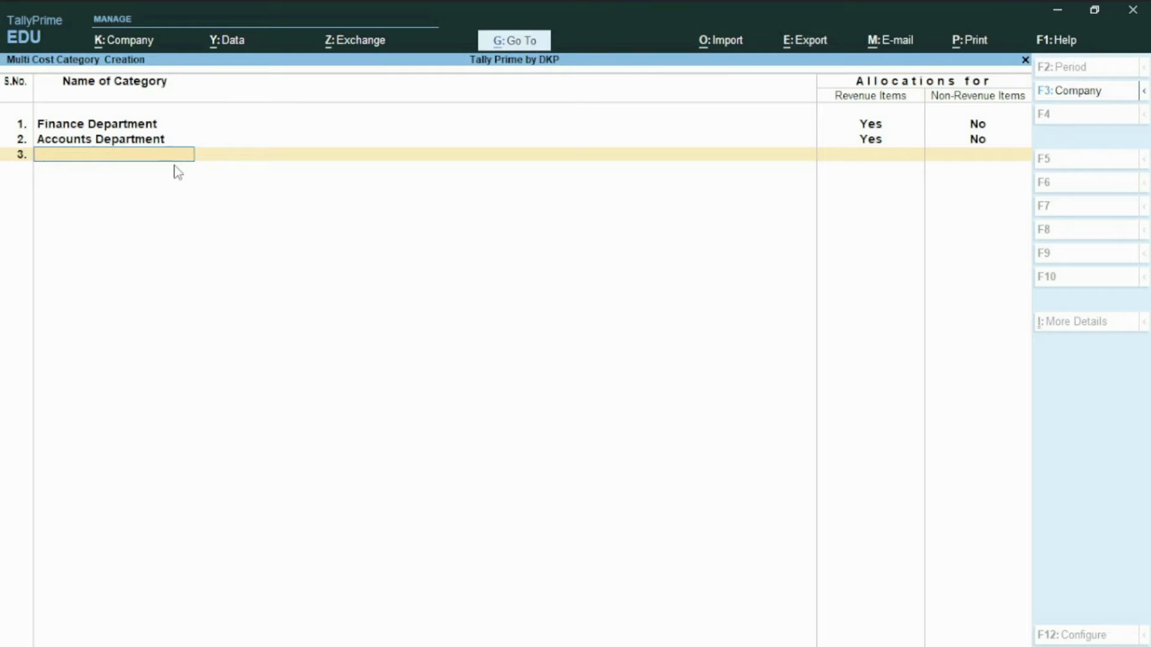
key("Return")
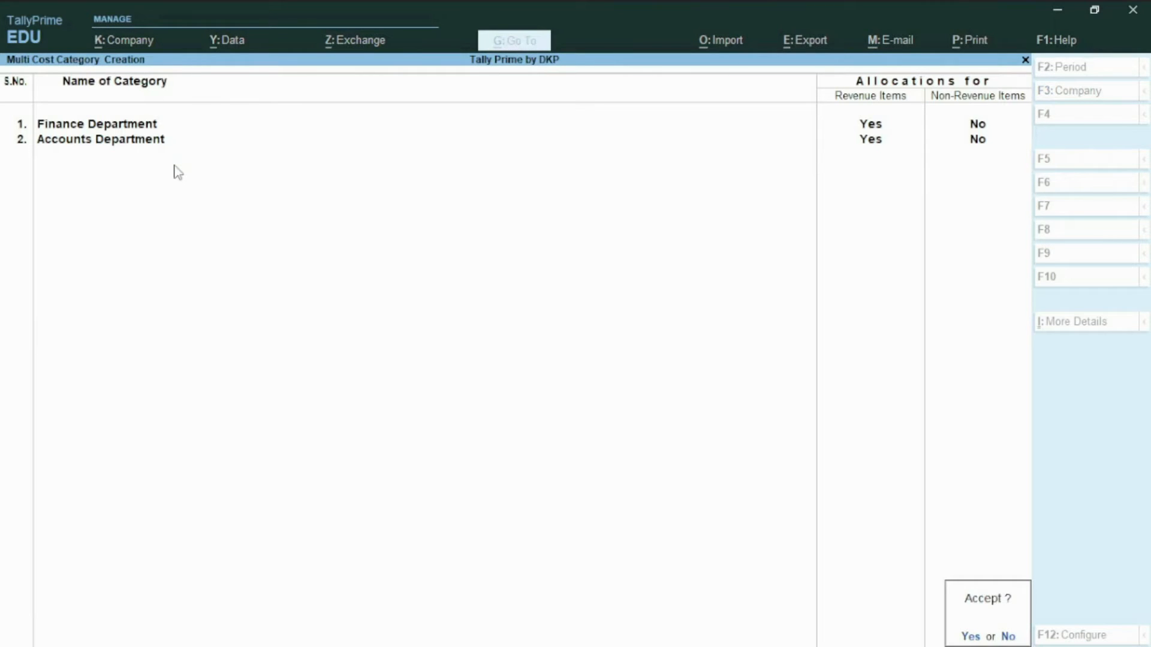
key("Return")
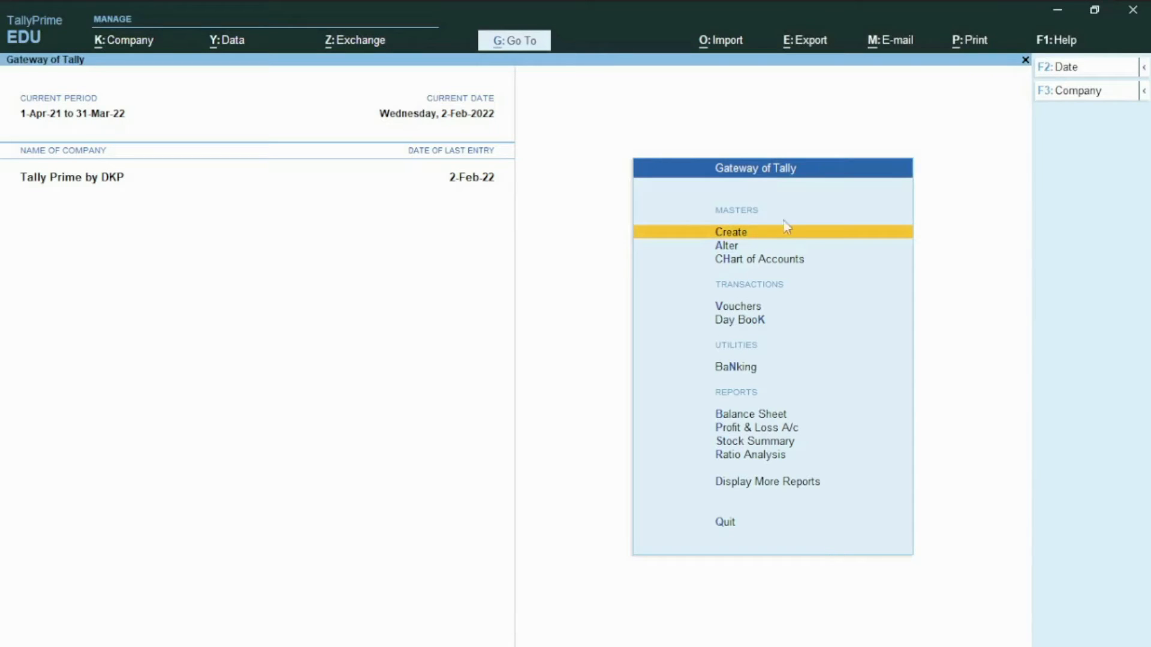
Step: Start creating a new Cost Centre master from the list of masters
left_click(732, 233)
left_click(596, 175)
left_click(525, 202)
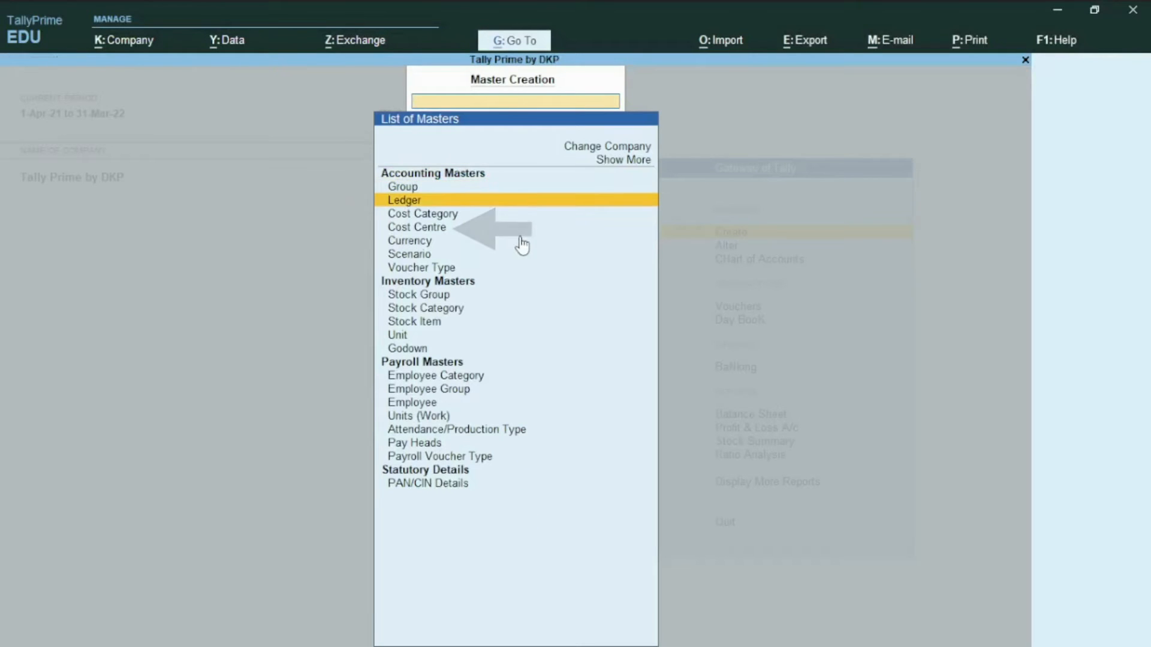
key("Down")
key("Down")
key("Return")
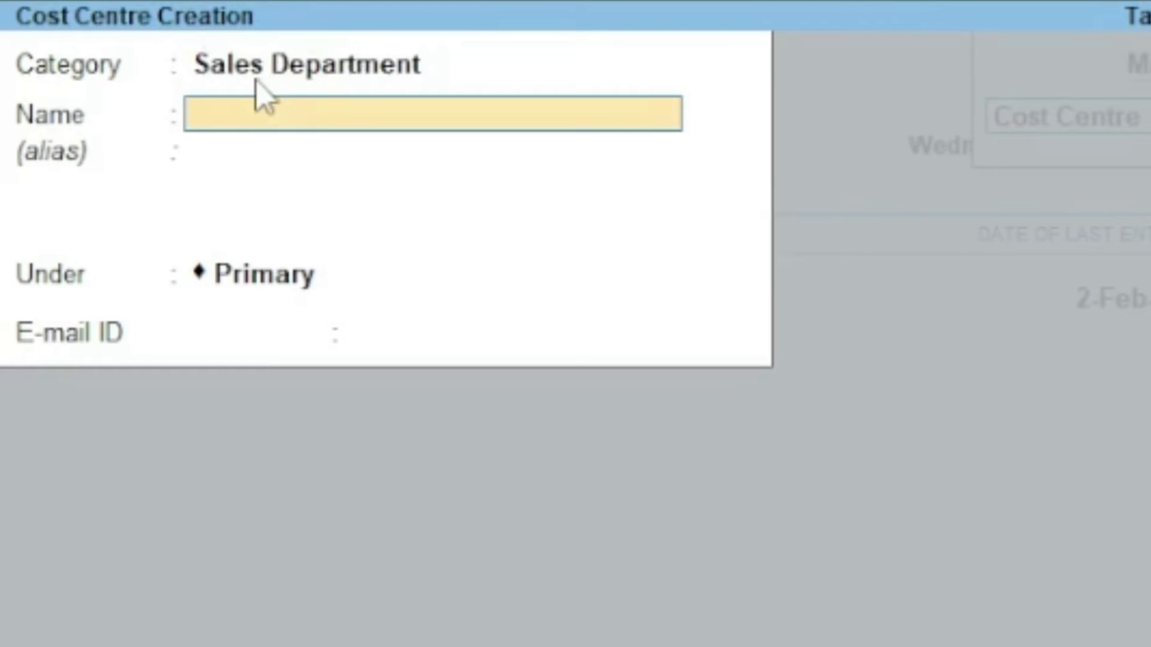
Step: Keep Sales Department as the cost centre's category and enter the salesperson's full name as its name
key("BackSpace")
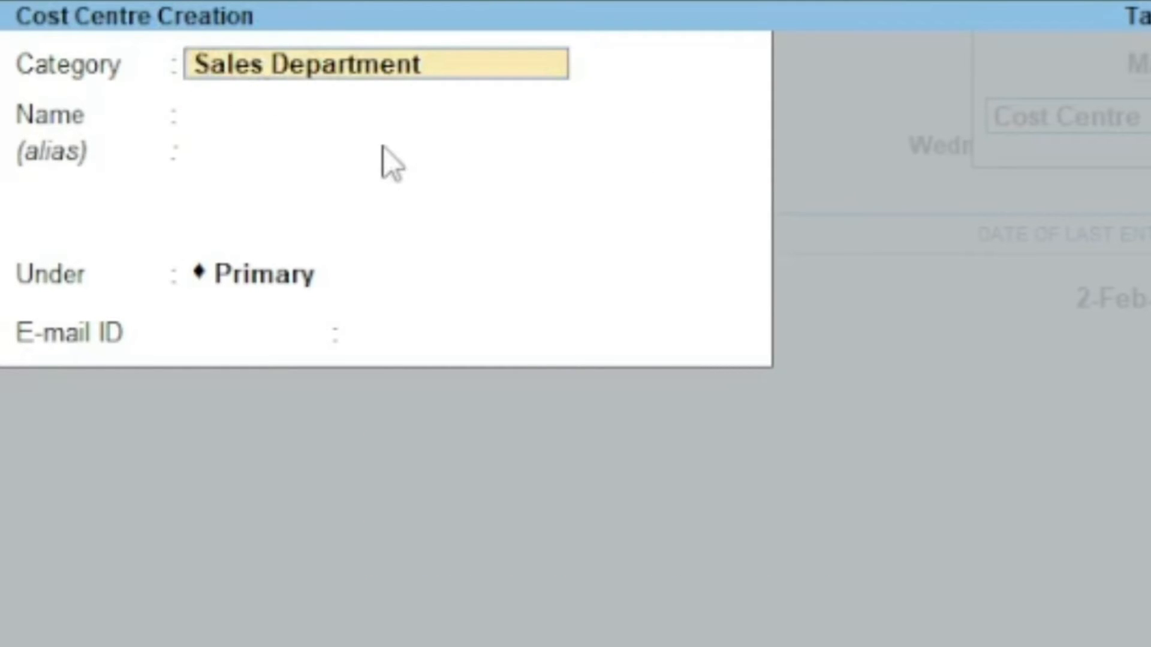
key("BackSpace")
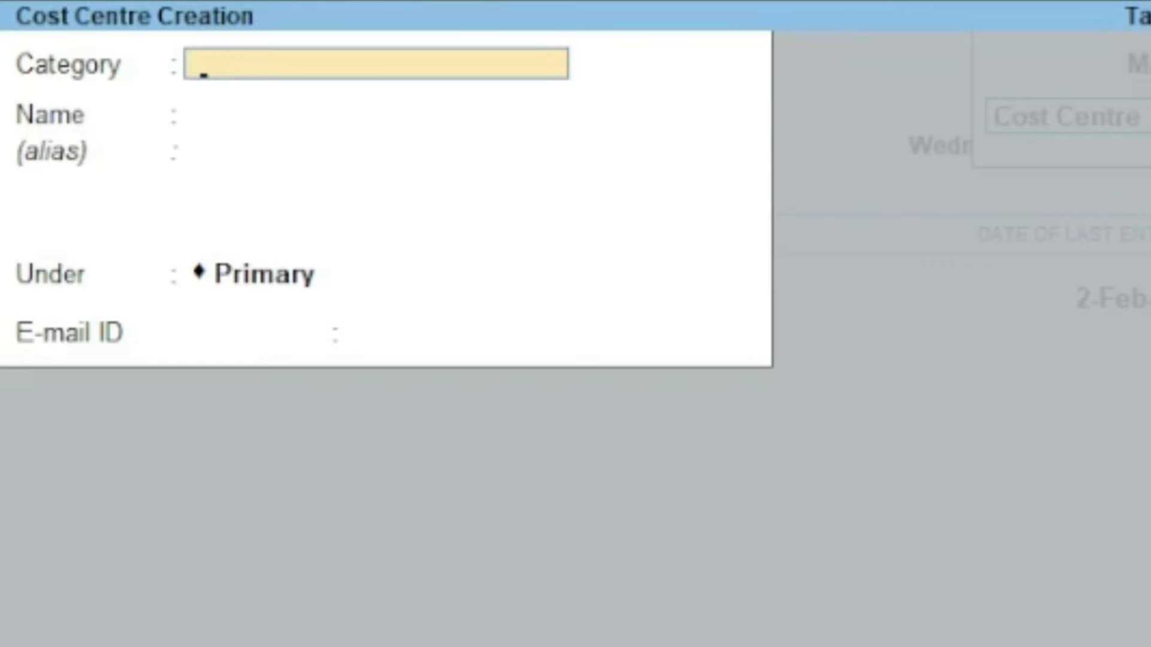
key("Return")
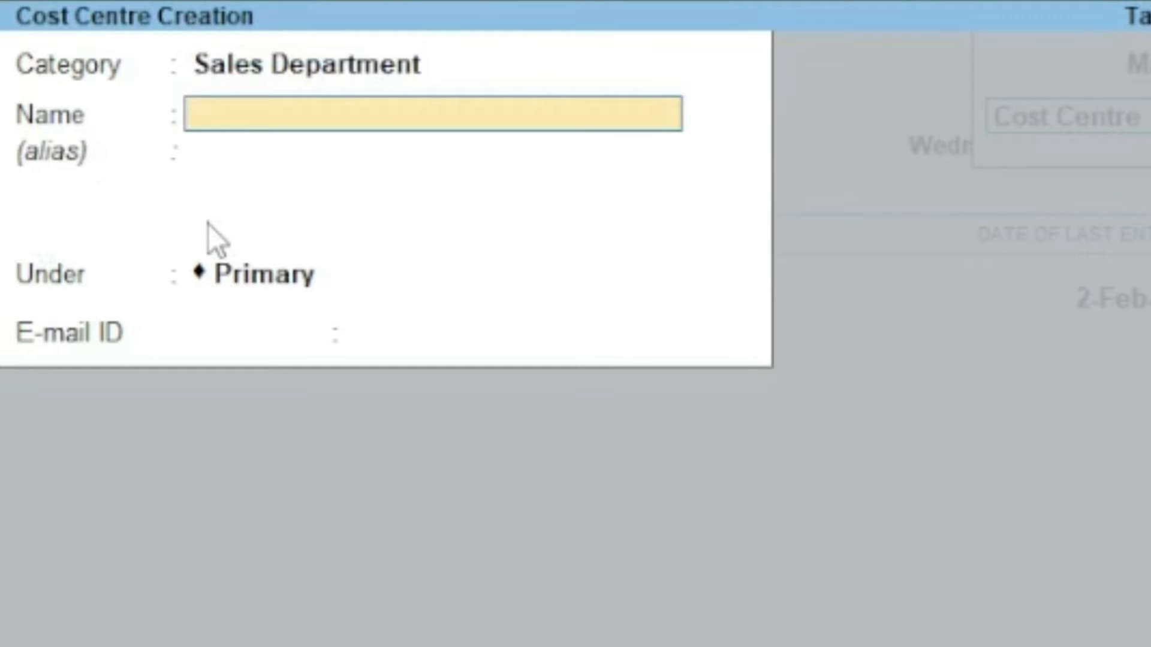
type("Suresh Sharma")
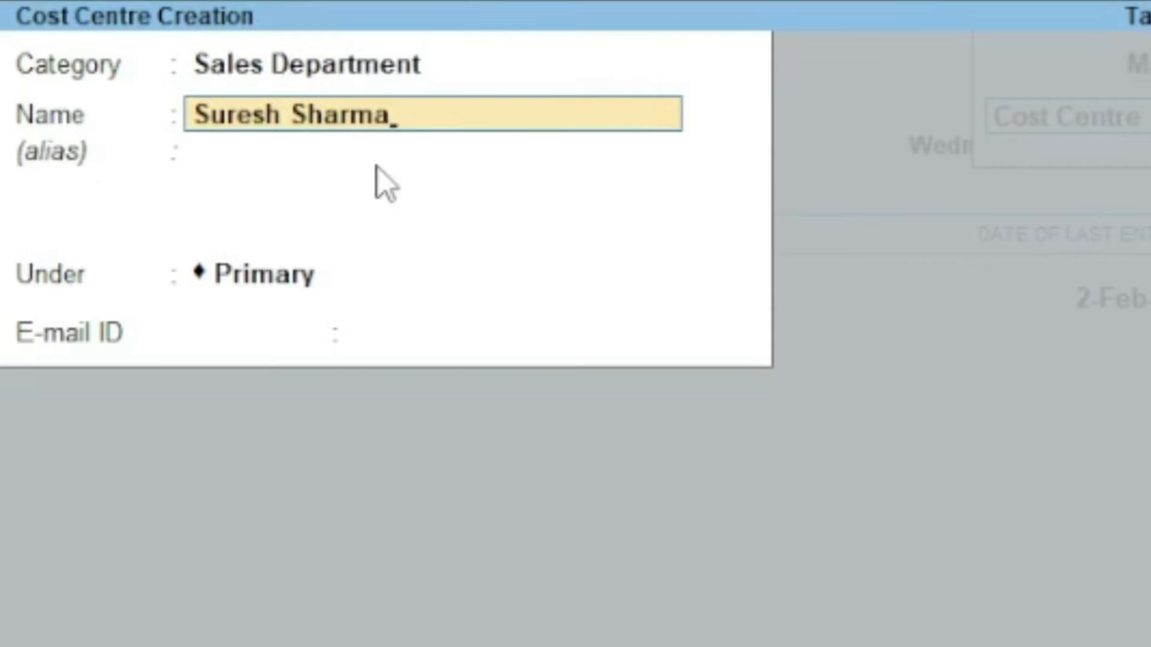
key("Return")
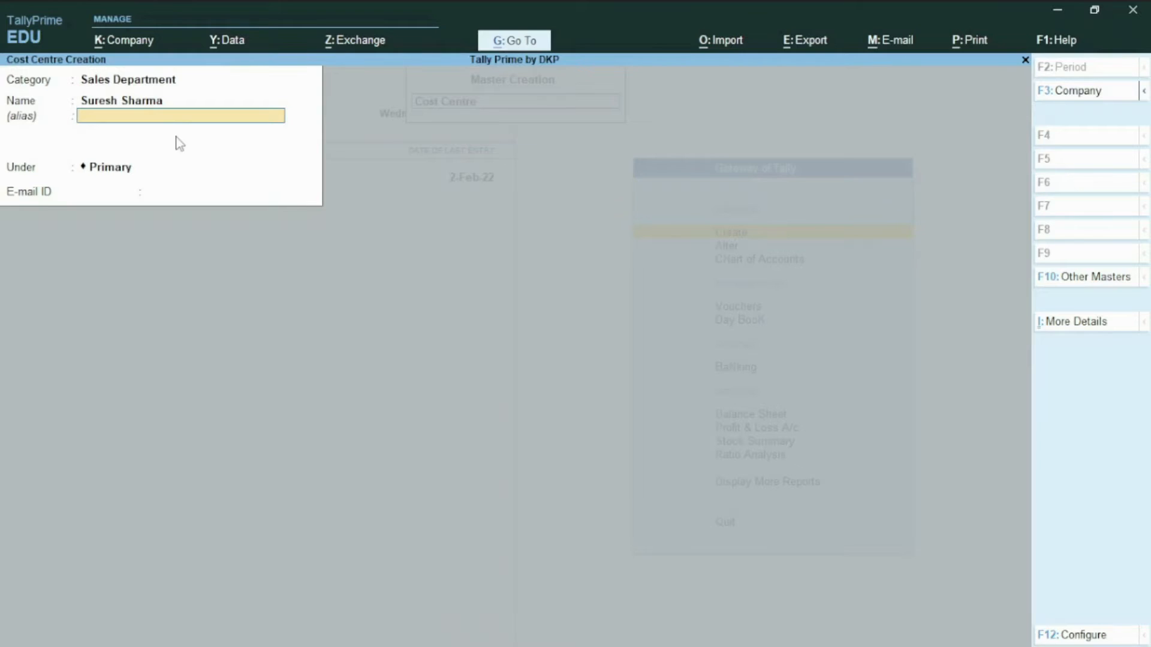
Step: Review the cost centre configuration without changing it, and save the cost centre under Primary with alias and e-mail left blank
key("F12")
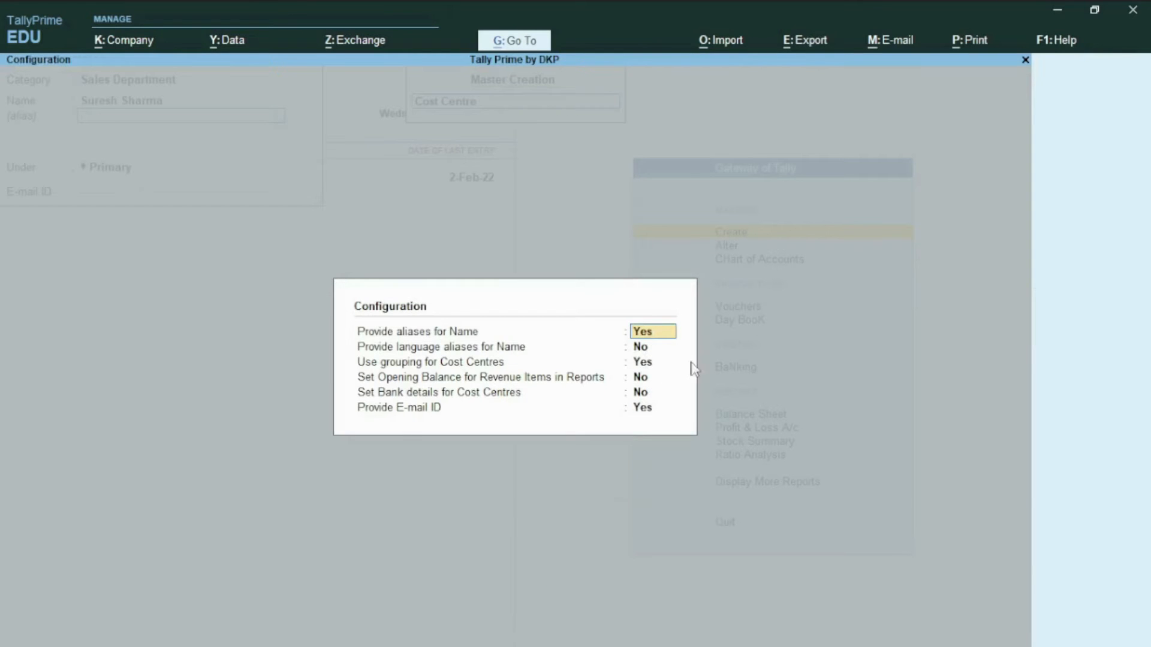
key("ctrl+a")
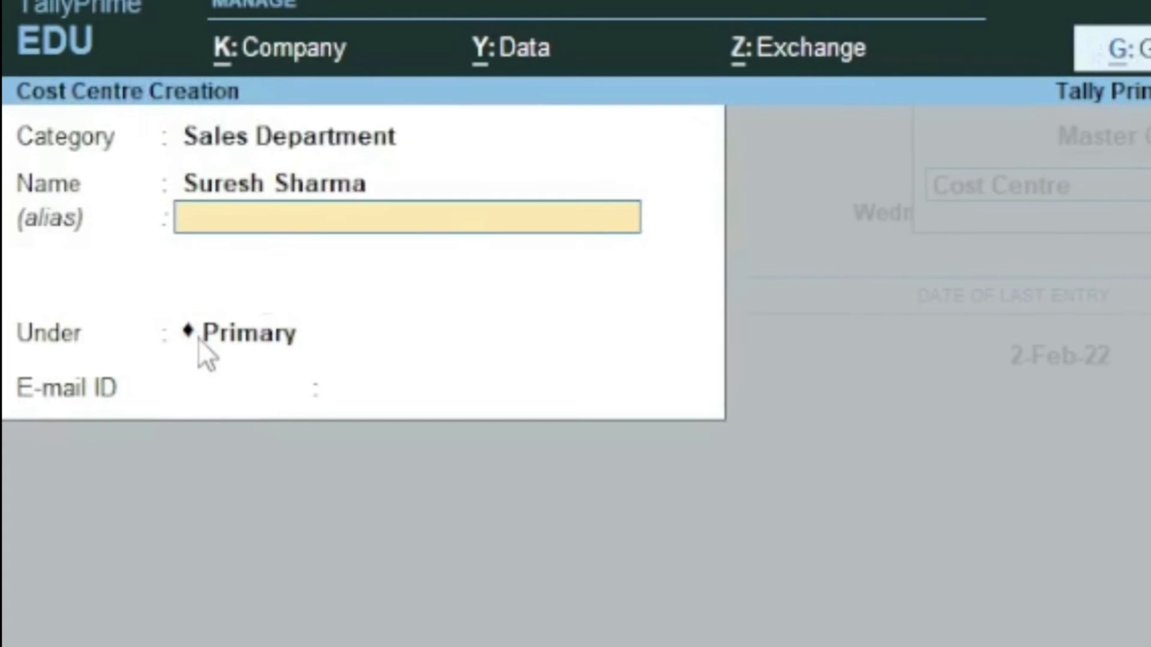
key("Return")
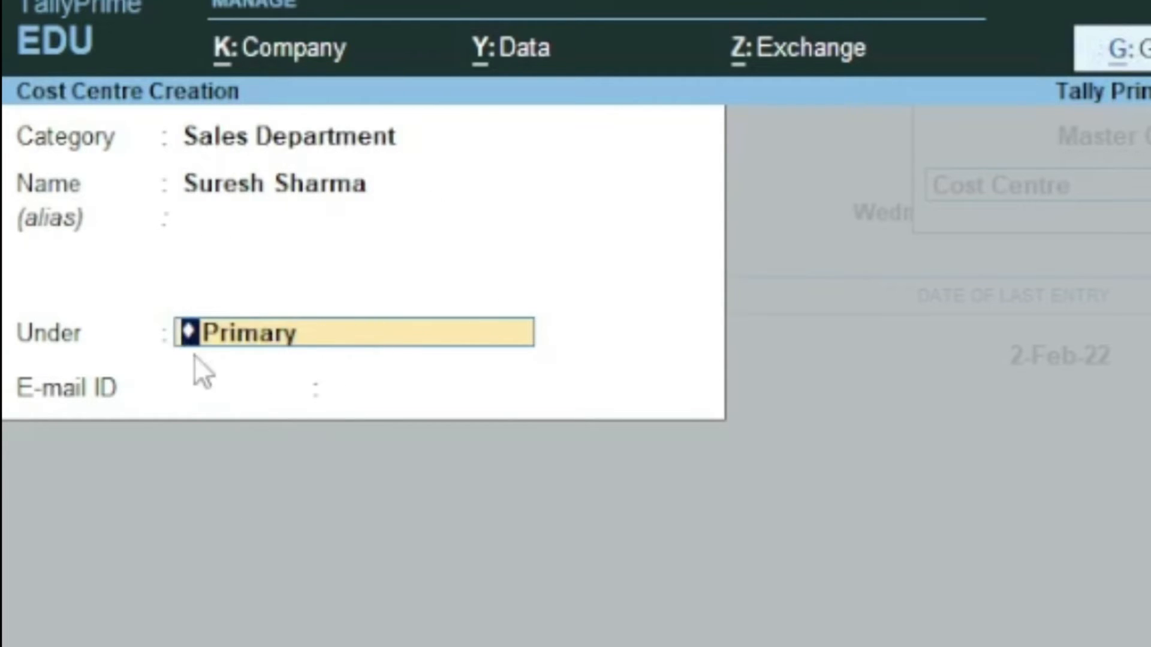
key("Return")
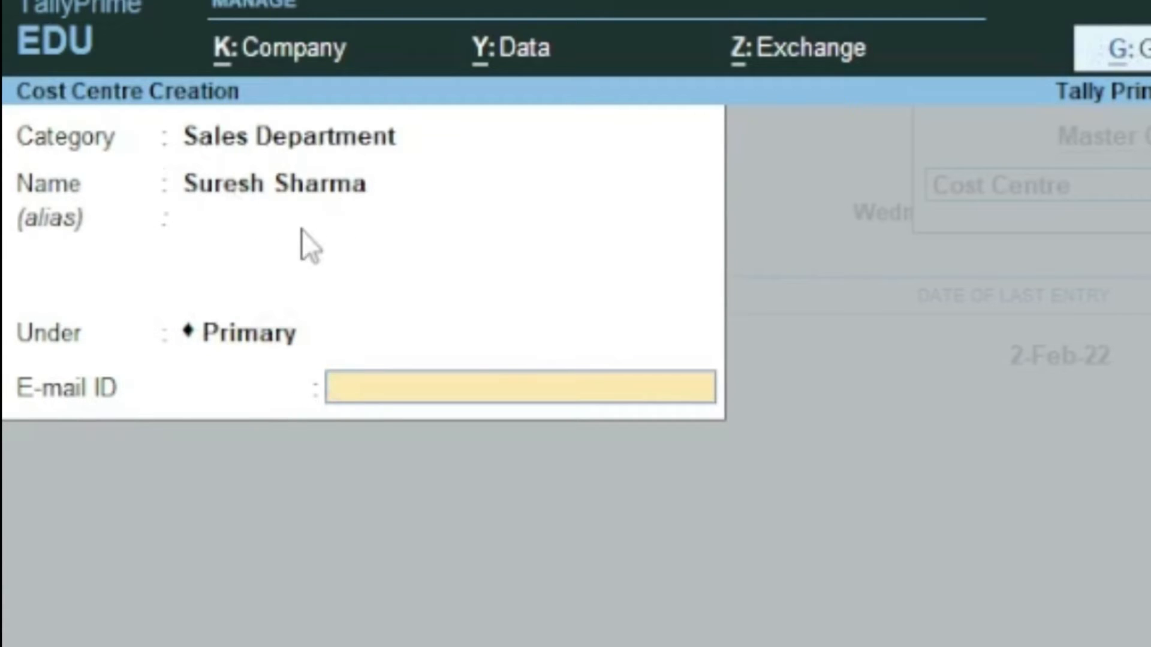
key("Return")
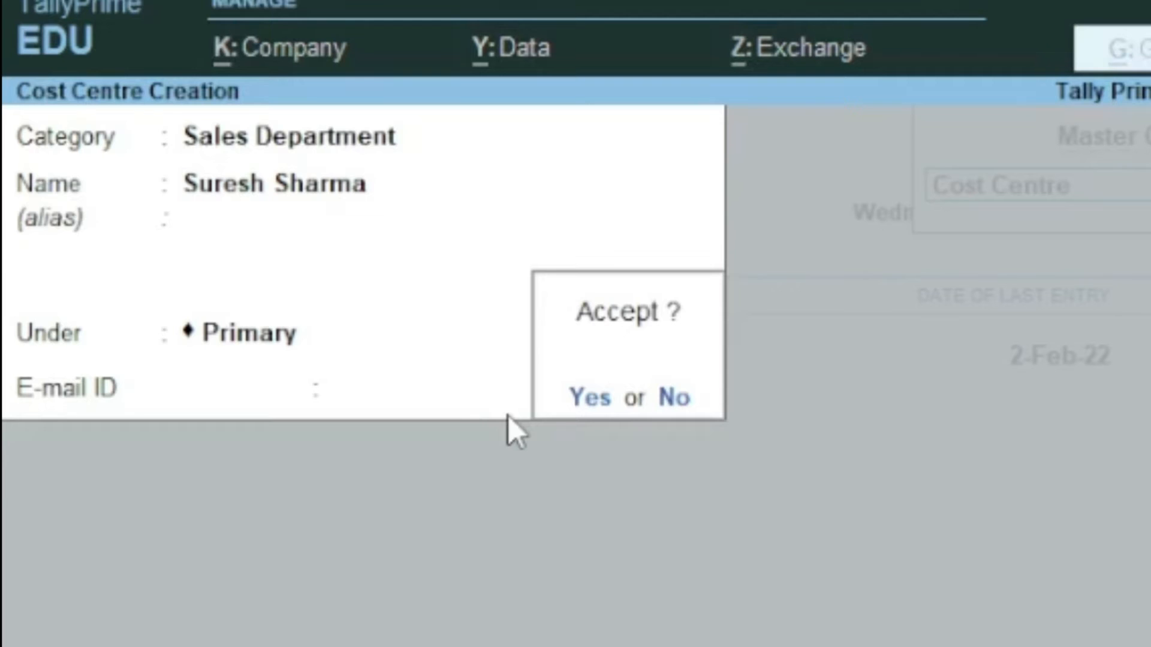
left_click(584, 390)
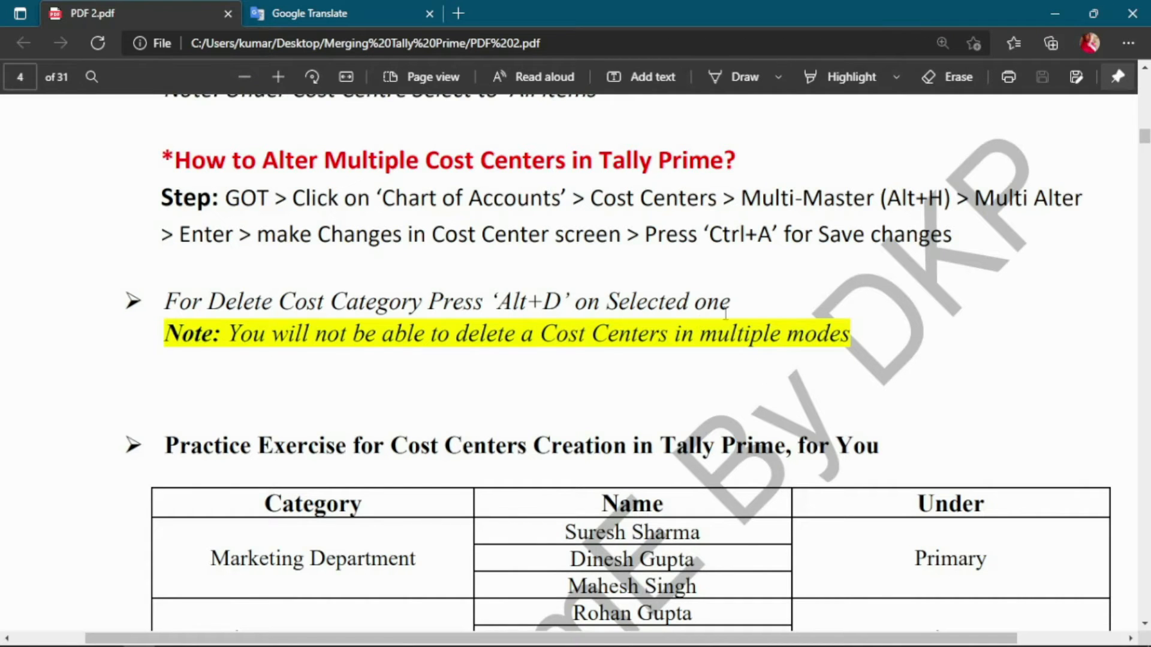
Step: Return to TallyPrime, open the cost centres list in the Chart of Accounts and start Multi Create for cost centres
key("alt+Tab")
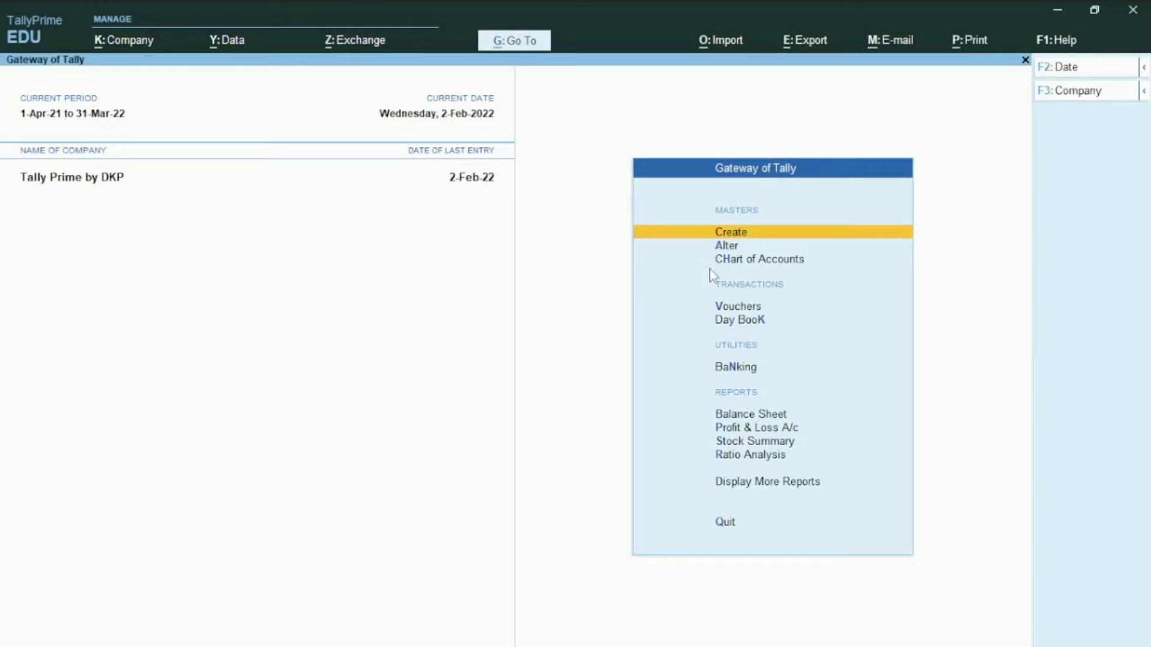
key("h")
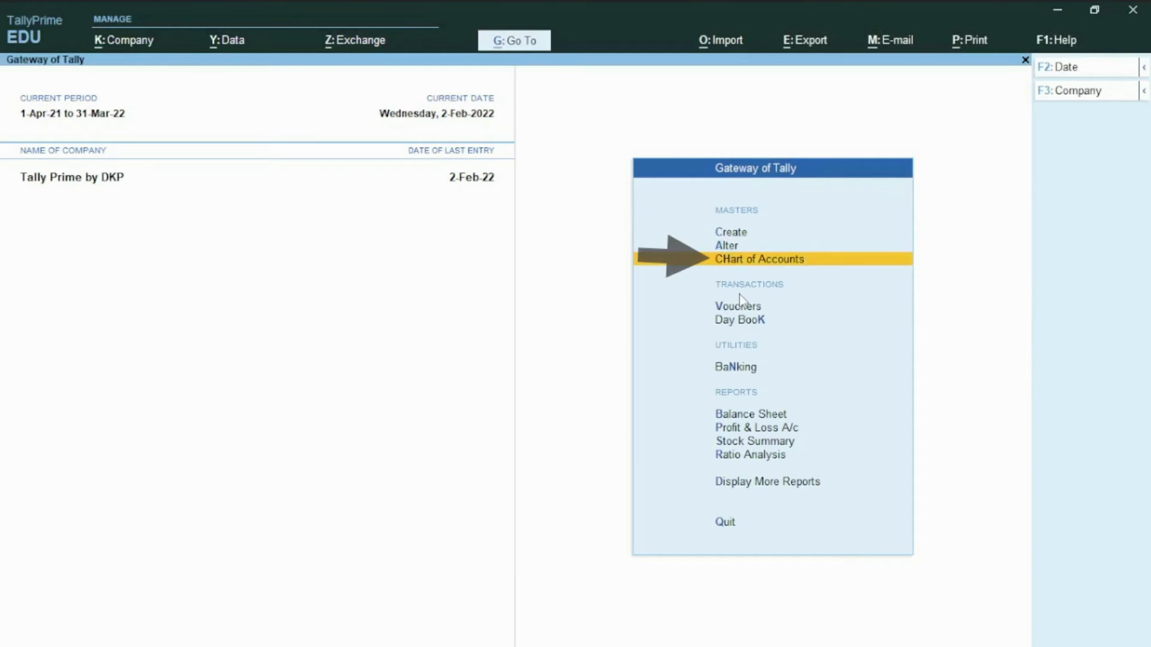
key("Return")
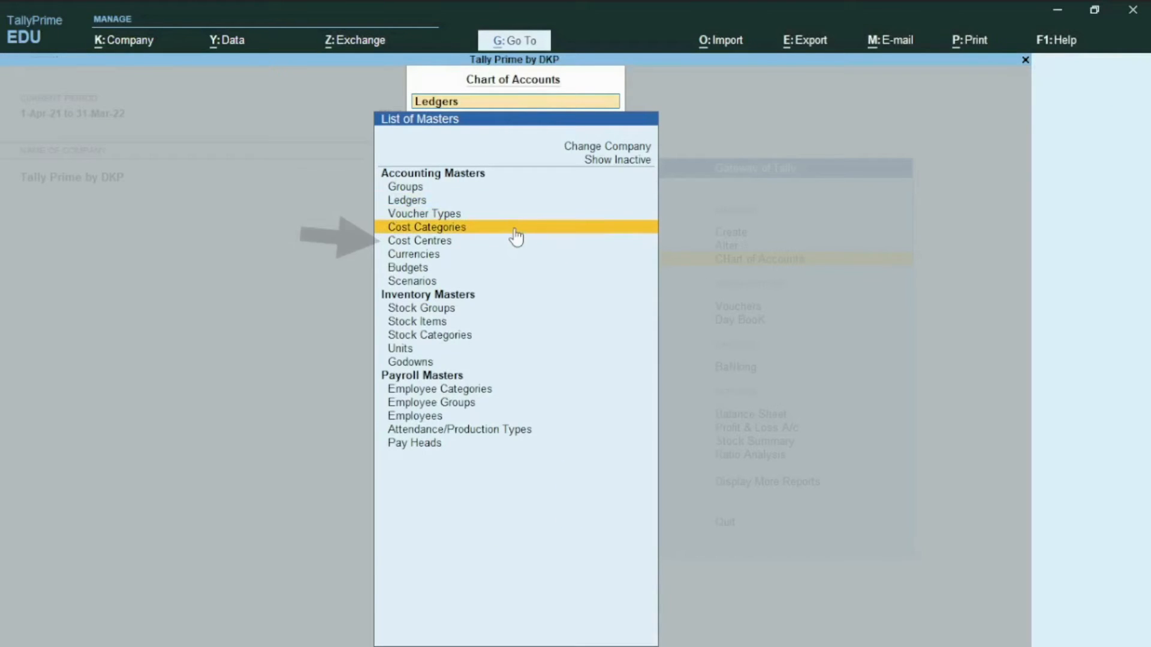
left_click(467, 241)
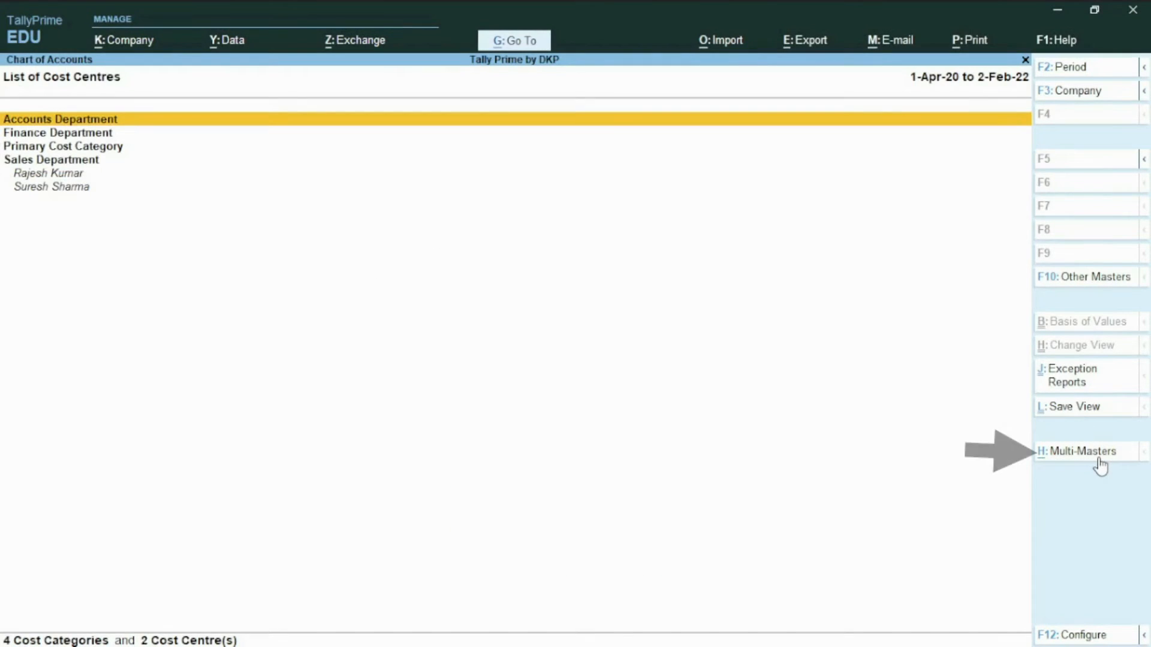
key("alt+h")
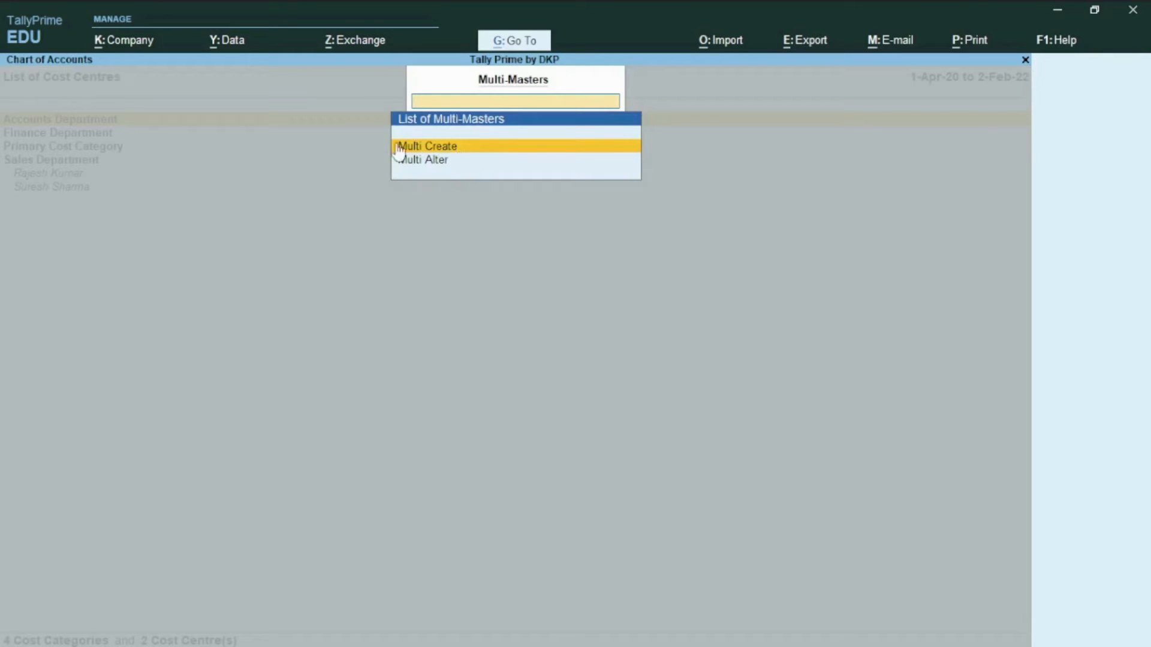
left_click(429, 164)
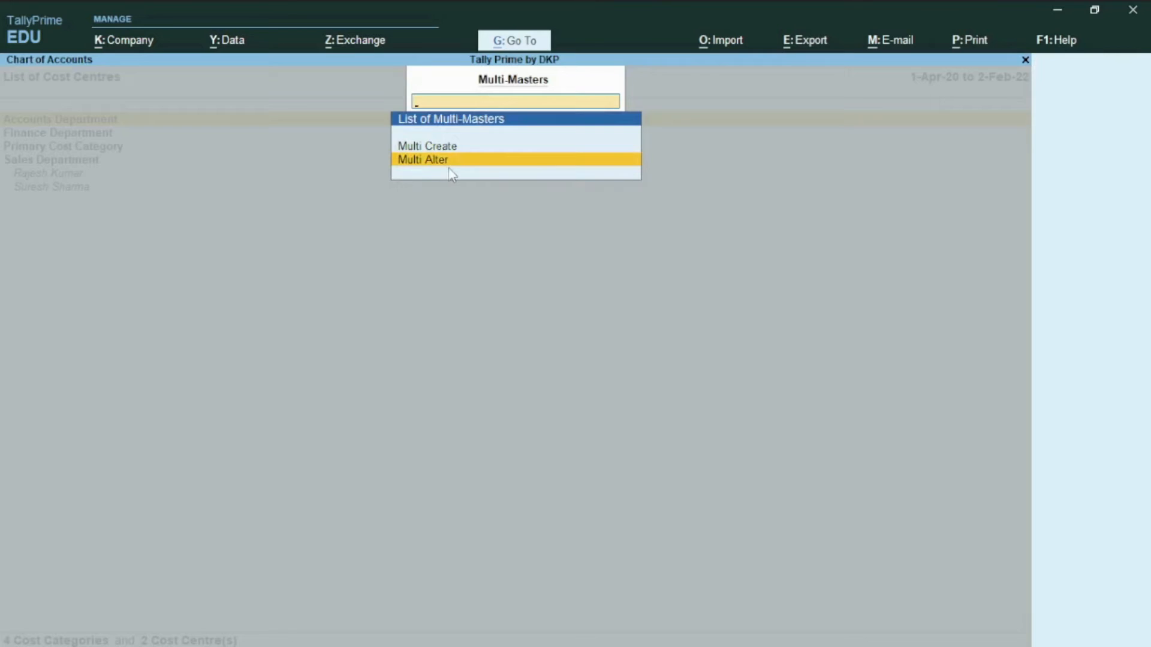
key("Up")
left_click(433, 147)
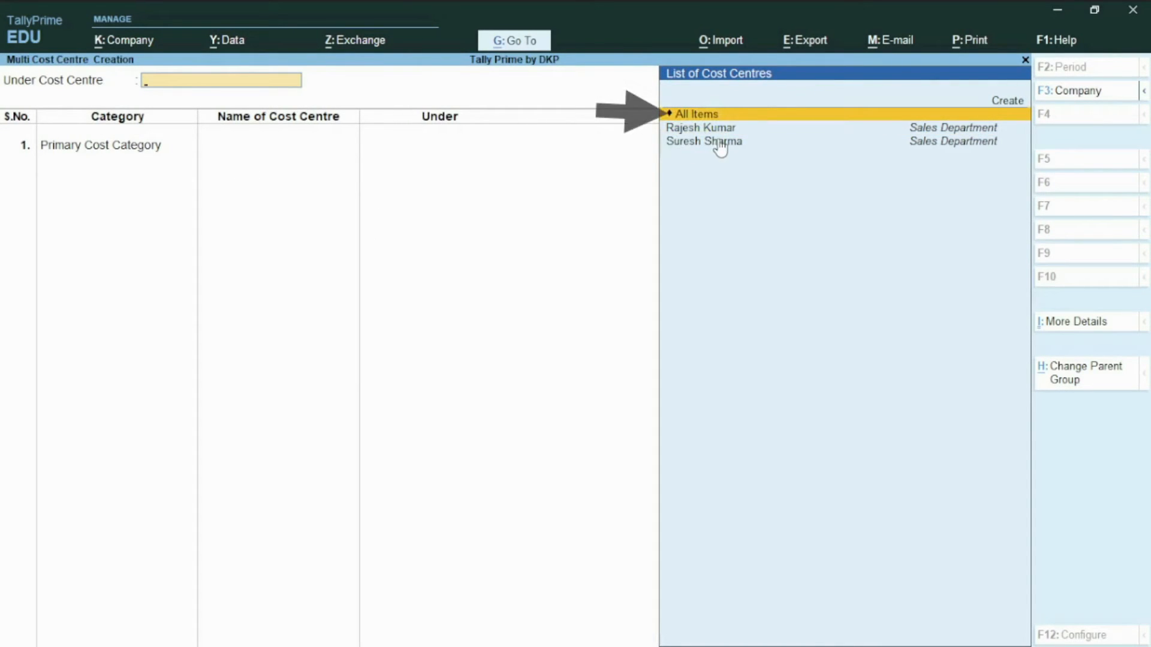
Step: With Under Cost Centre set to All Items, add a Sales Department cost centre with the employee's full name, under Primary
key("Return")
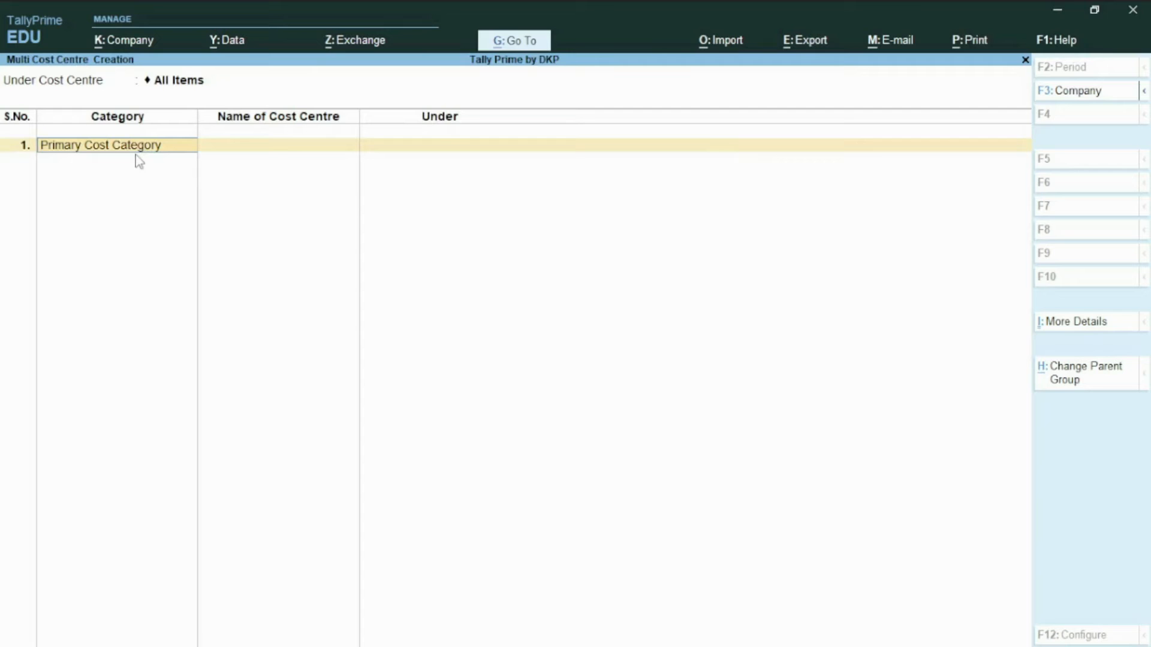
type("SA")
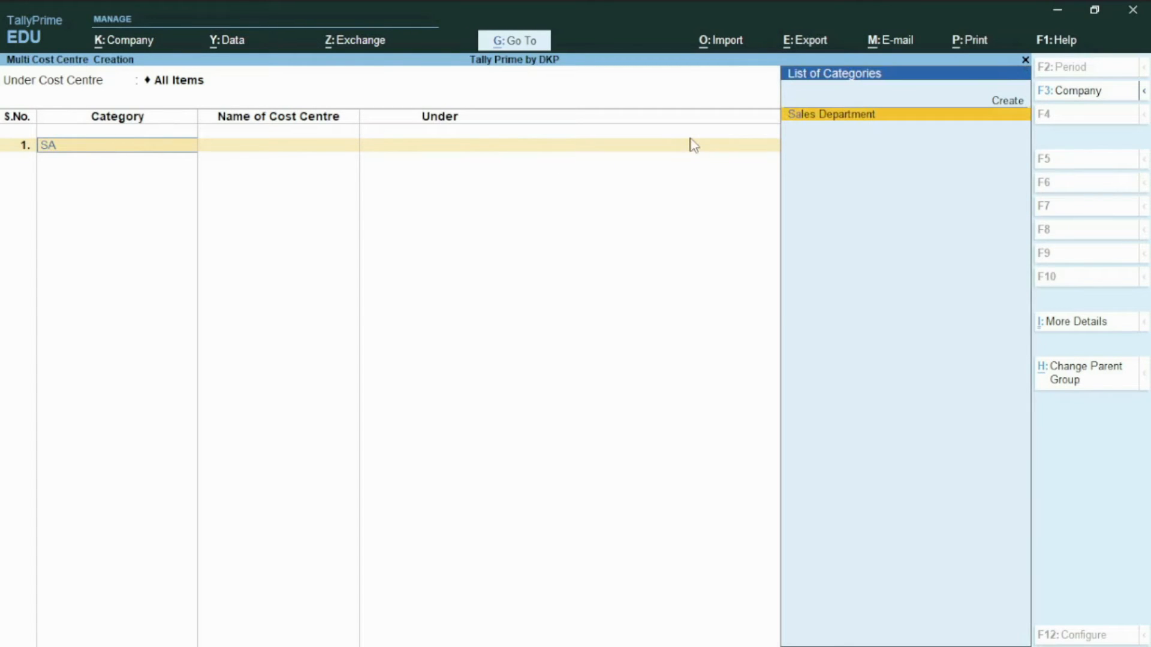
key("Return")
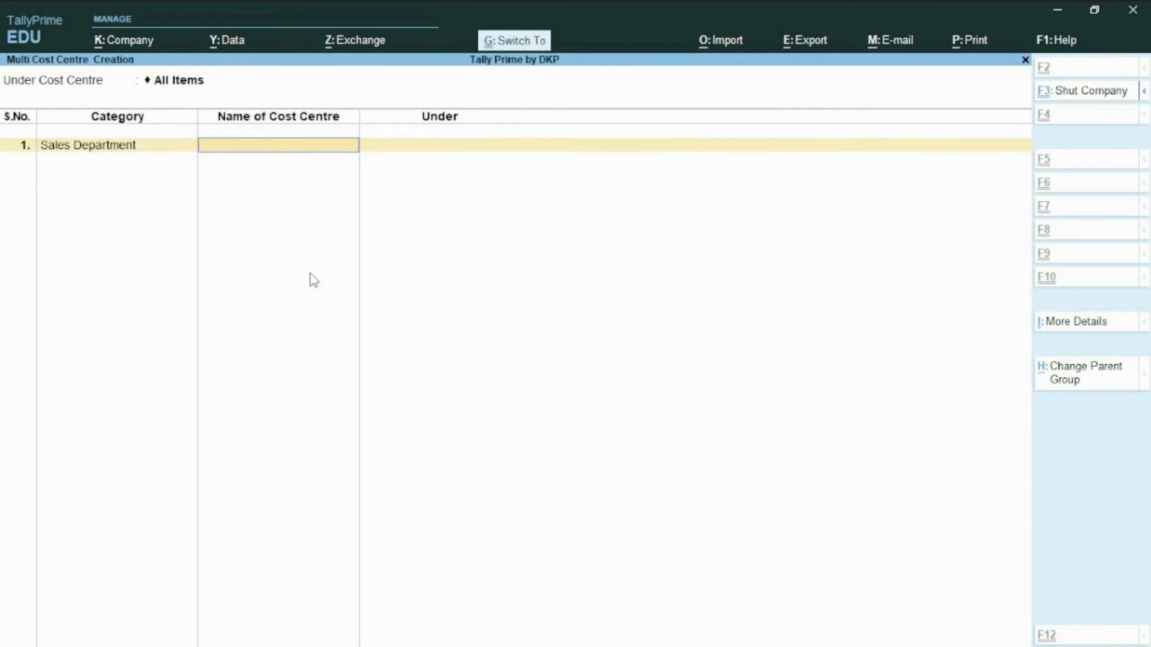
type("Mahesh Singh")
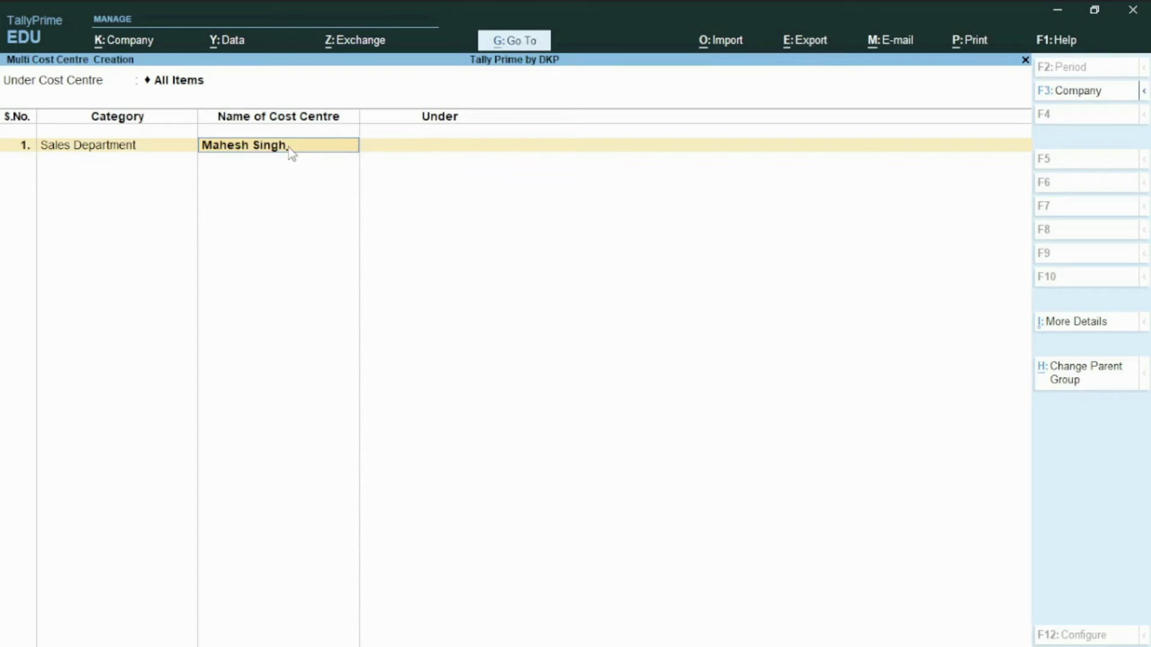
left_click(440, 152)
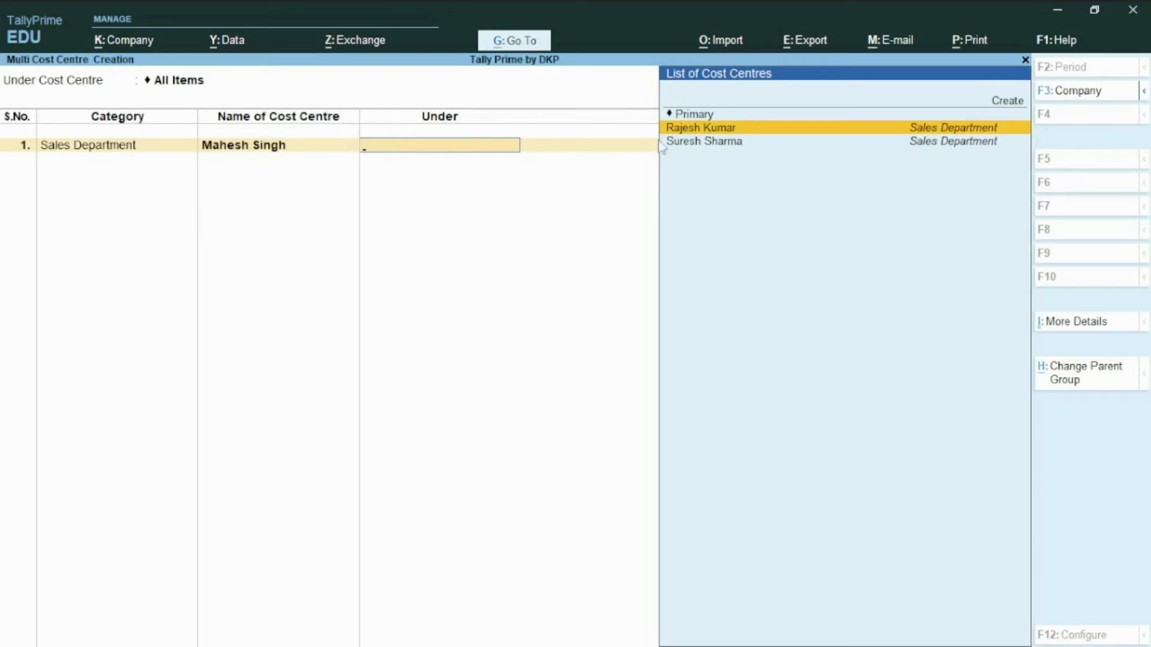
key("Up")
key("Down")
key("Up")
key("Return")
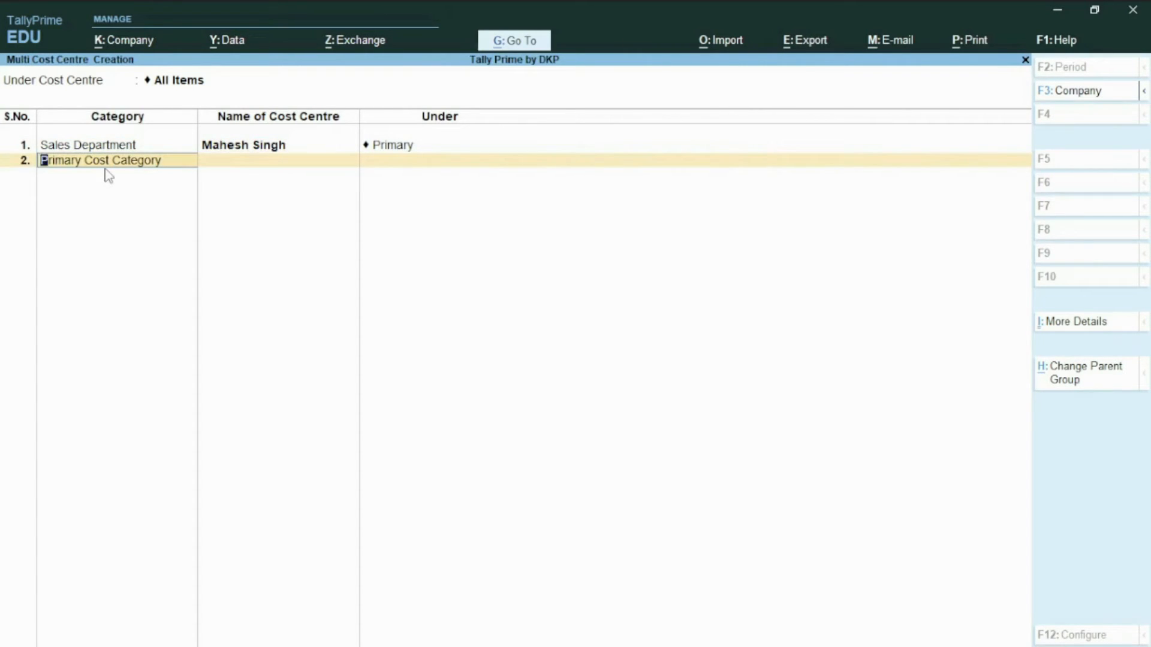
Step: Add an Accounts Department cost centre with the employee's full name, under Primary
type("A")
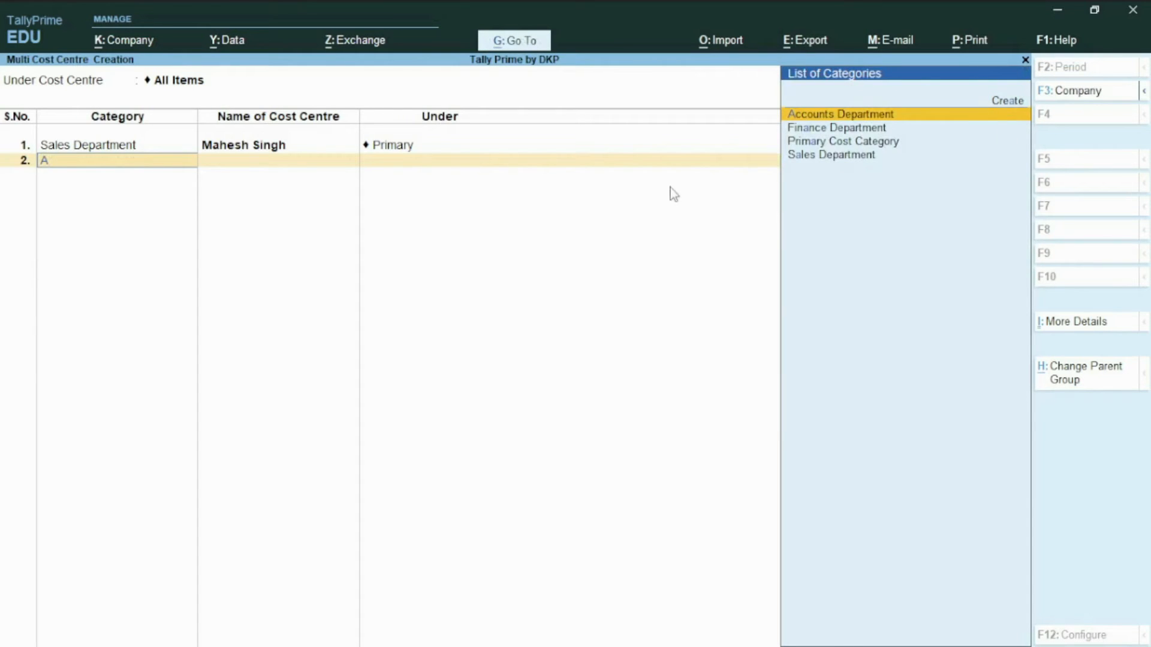
key("Return")
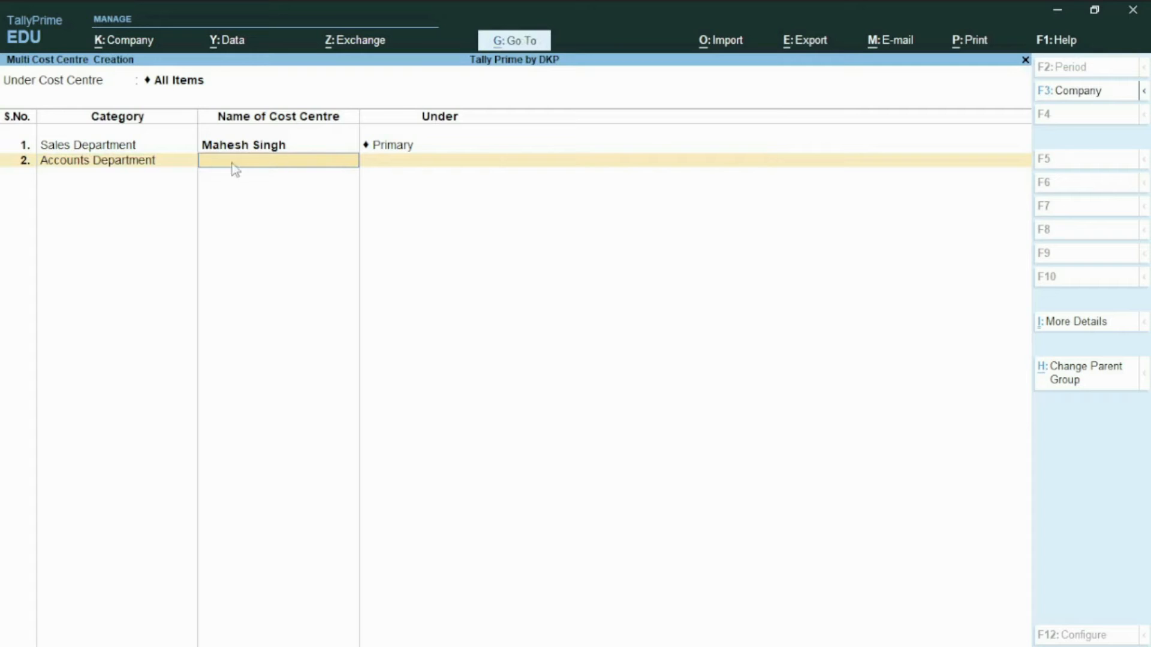
key("ctrl")
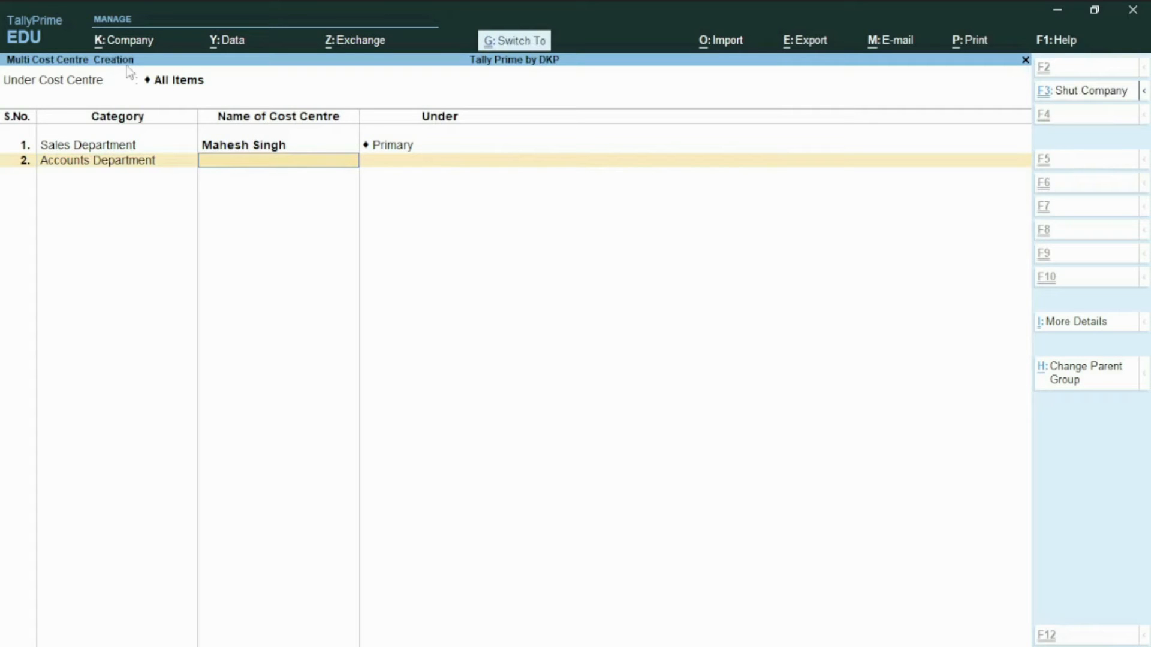
type("Naman Prasad")
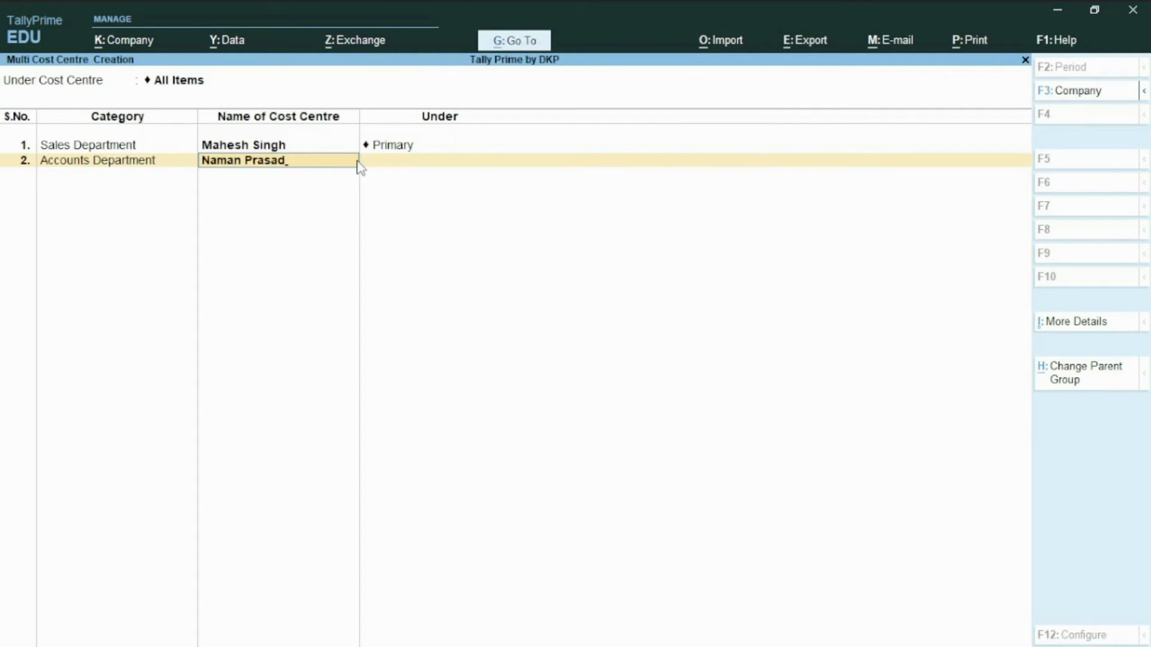
key("Return")
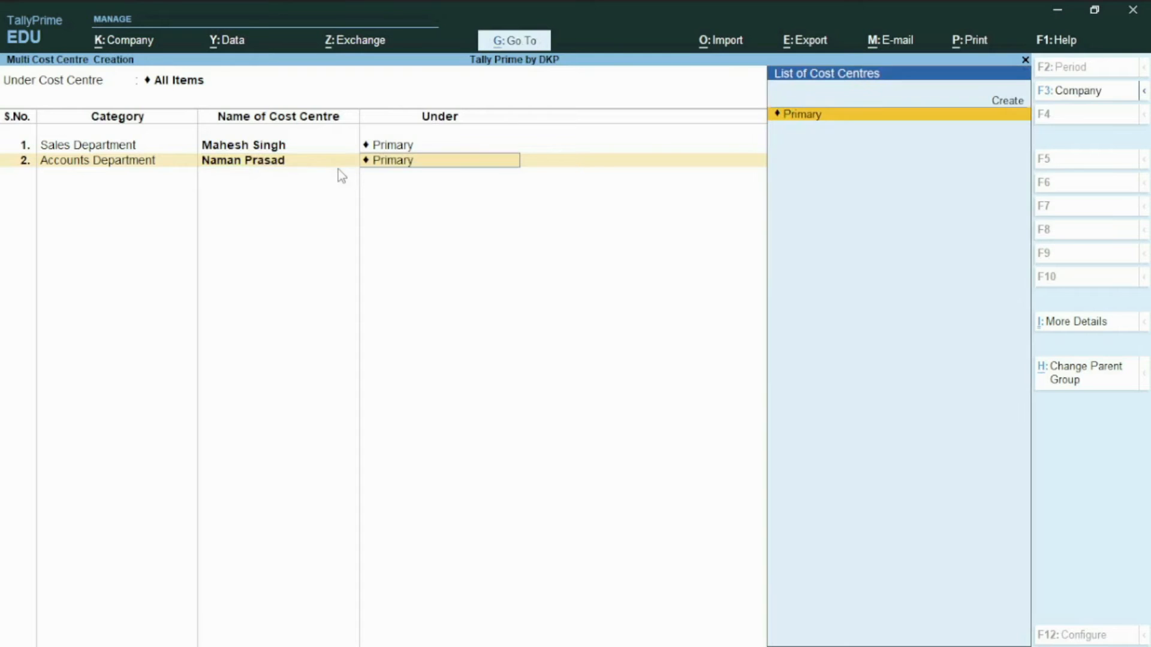
key("Return")
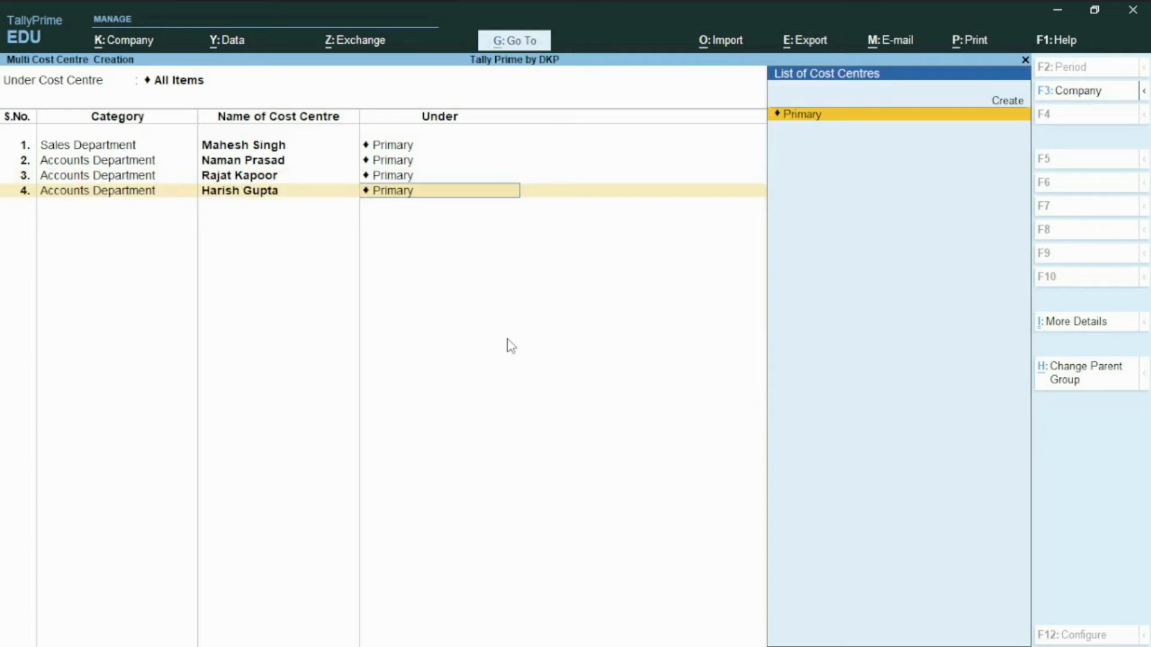
Step: Keep the last Accounts Department cost centre under Primary, save all the entries and check the Sales and Accounts departments in the list
key("Return")
key("Return")
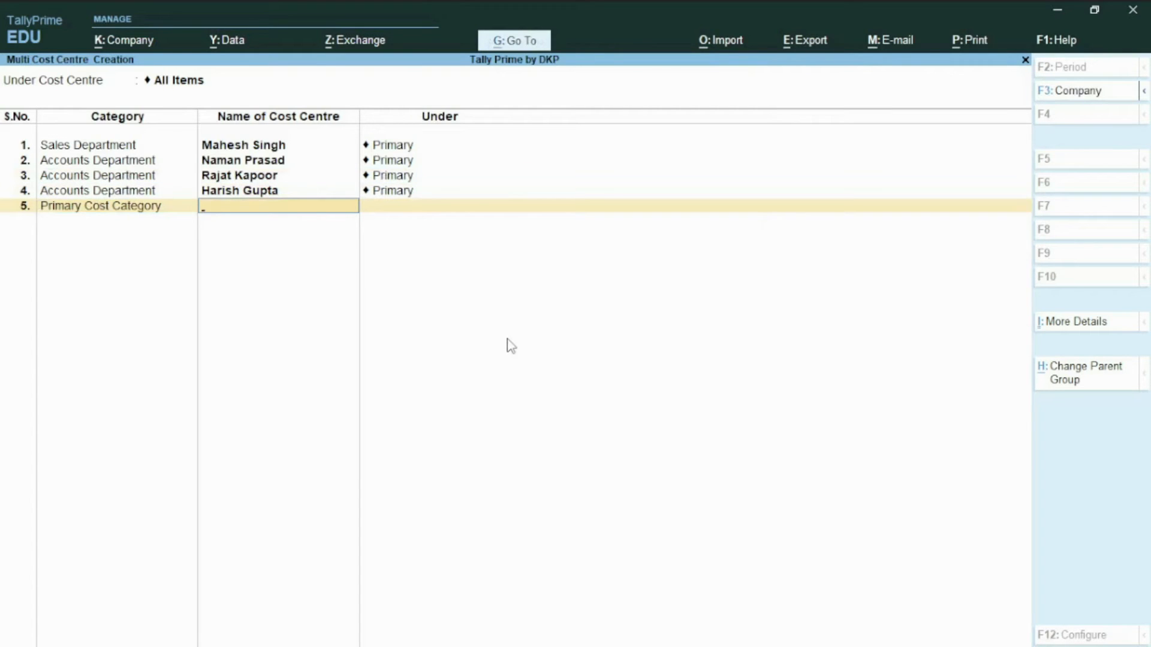
key("Return")
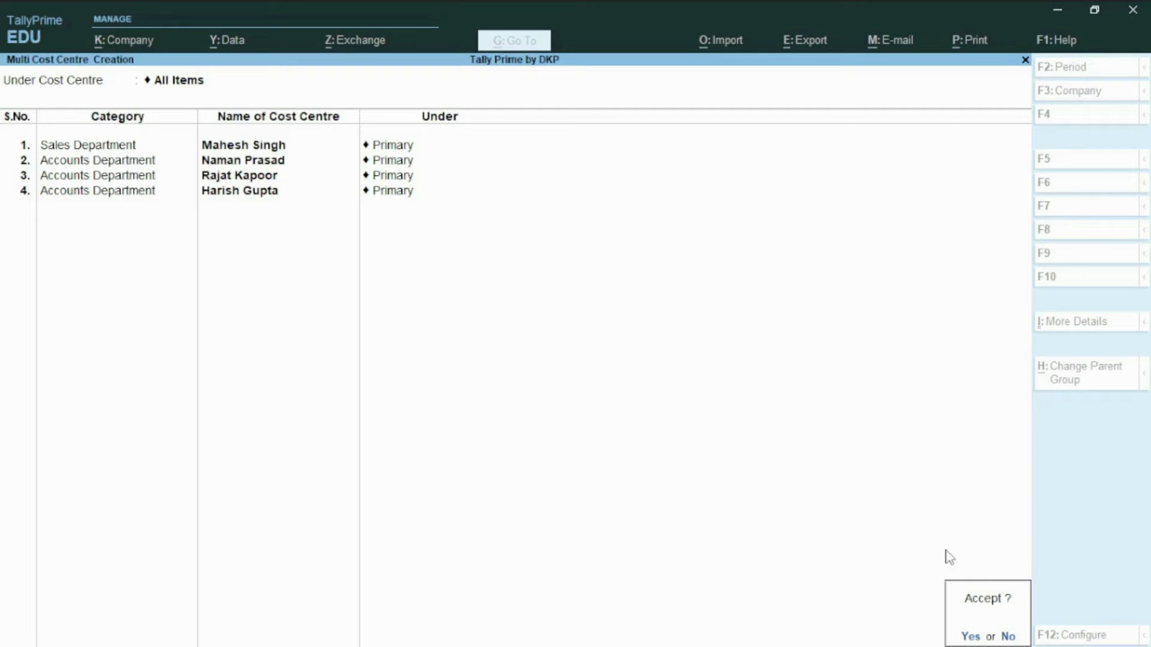
key("Return")
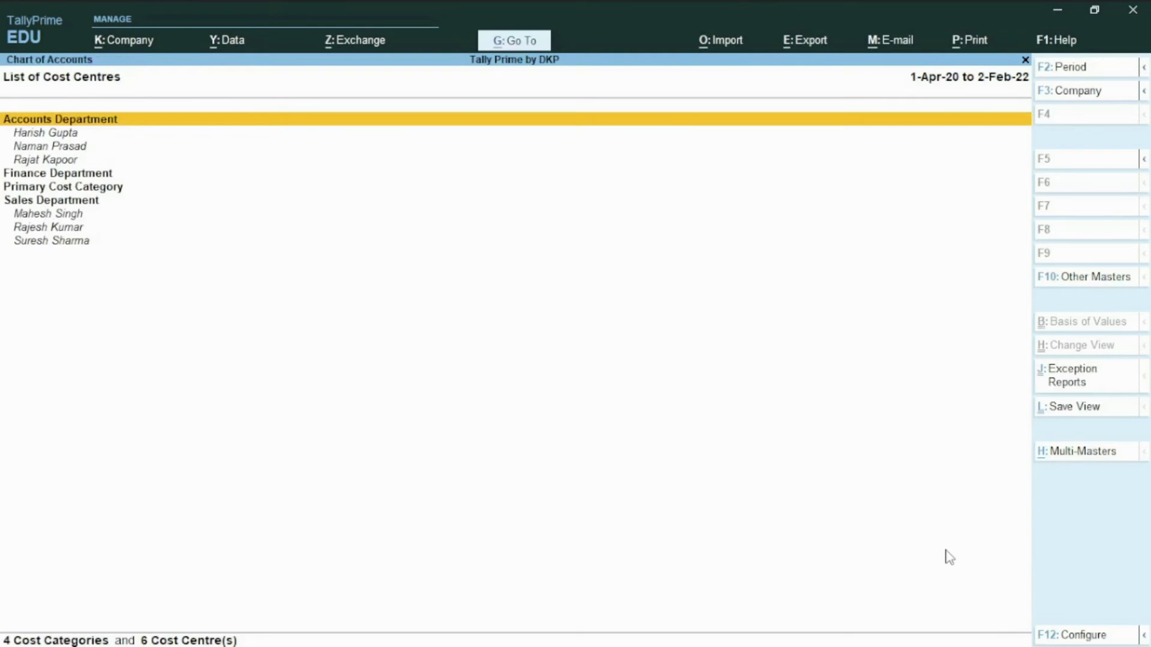
left_click(45, 202)
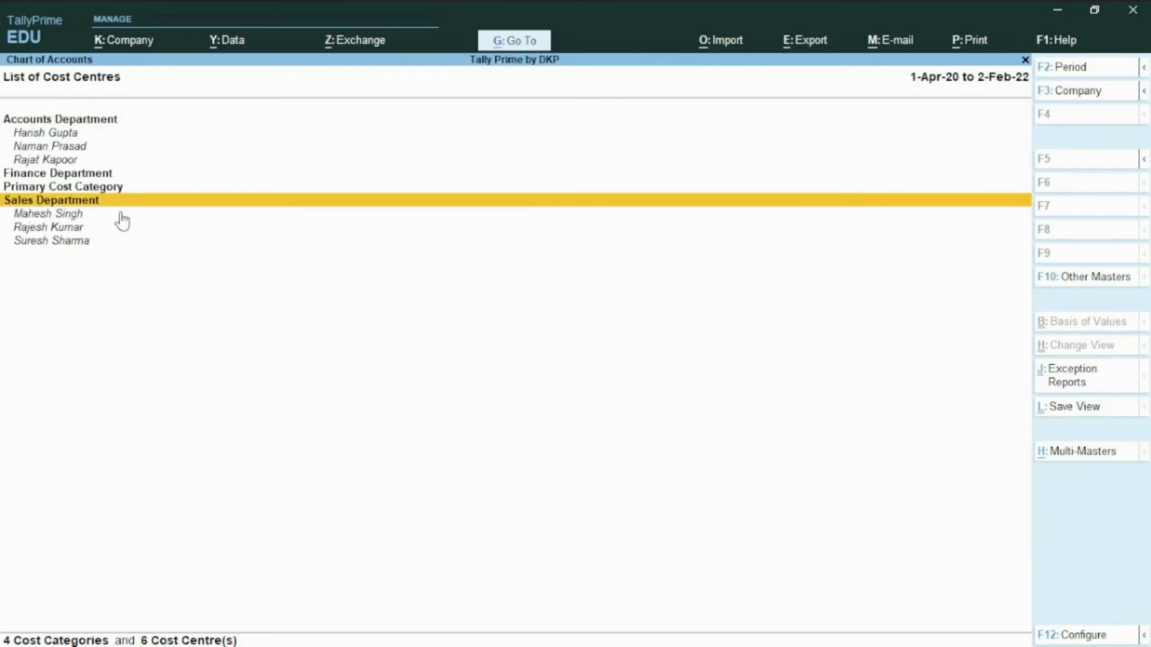
left_click(61, 125)
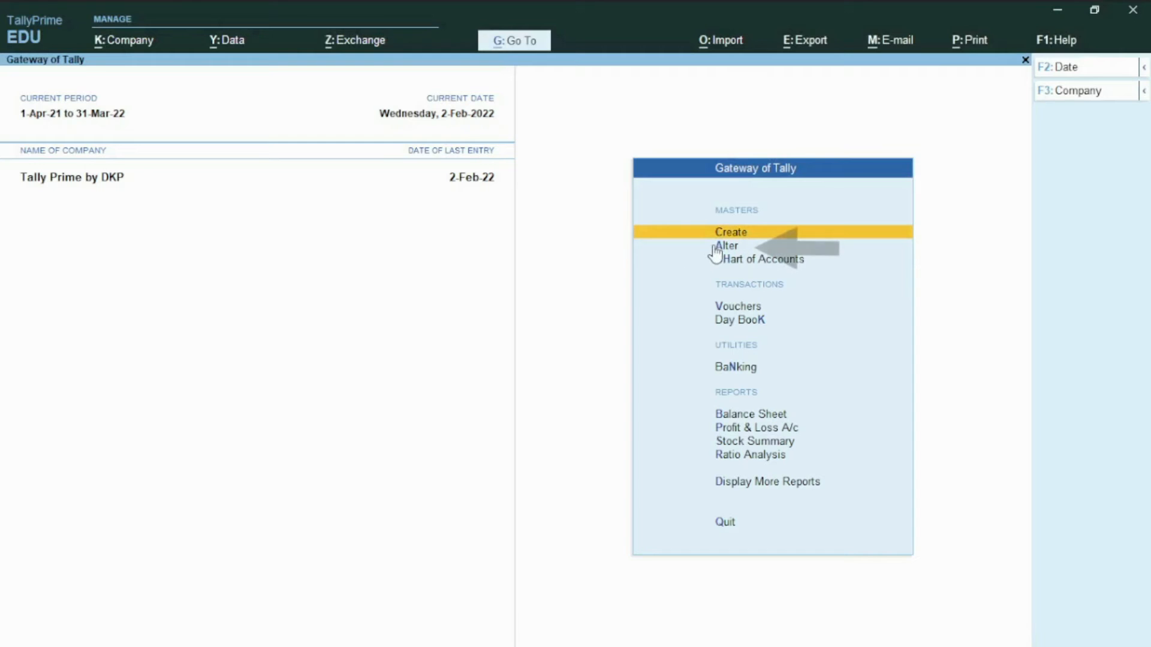
Step: Open the Sales Department cost category for alteration, view its details and return to the Gateway of Tally without changing it
key("a")
key("Down")
key("Down")
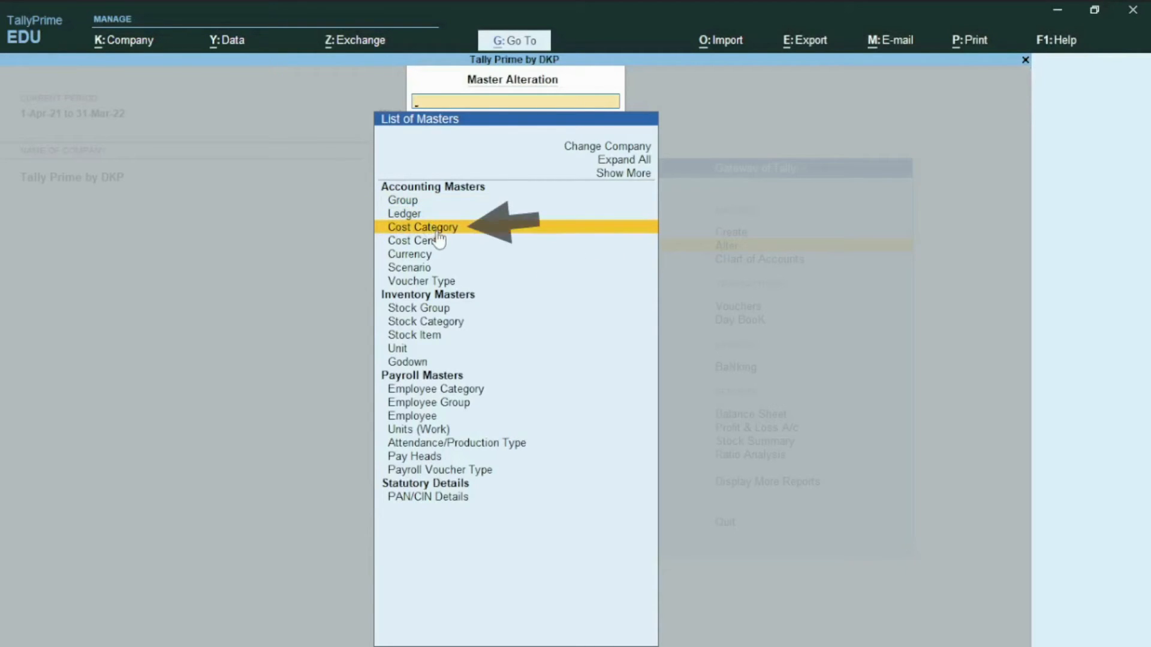
key("Return")
key("Down")
key("Down")
key("Down")
key("Down")
key("Up")
key("Return")
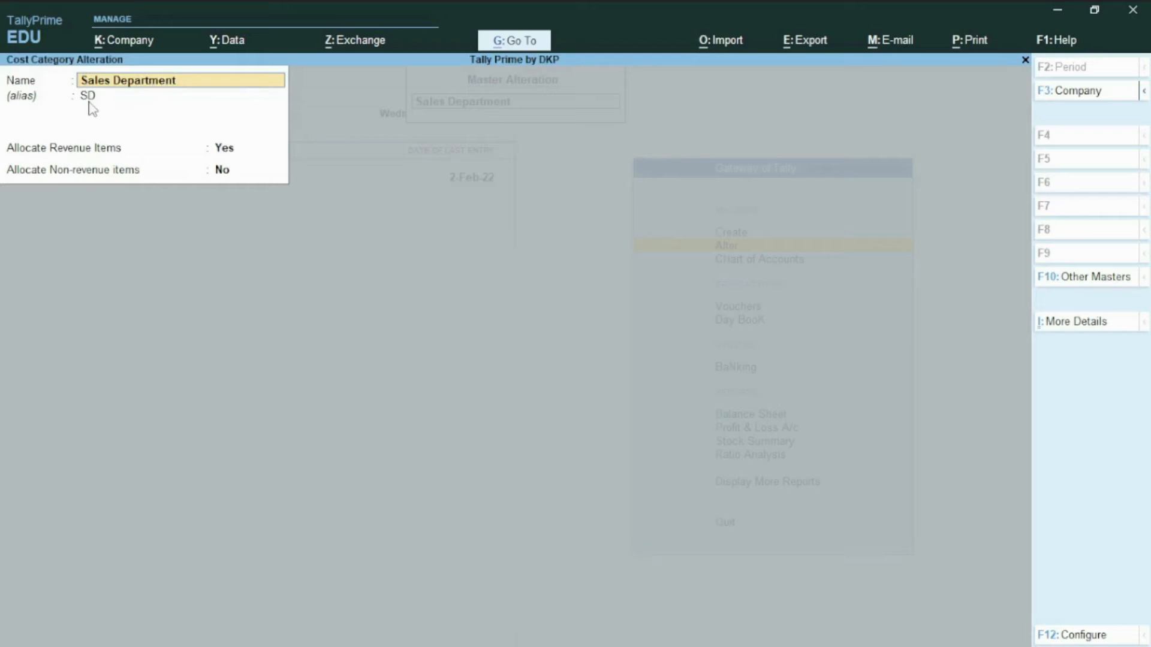
key("BackSpace")
key("Escape")
key("y")
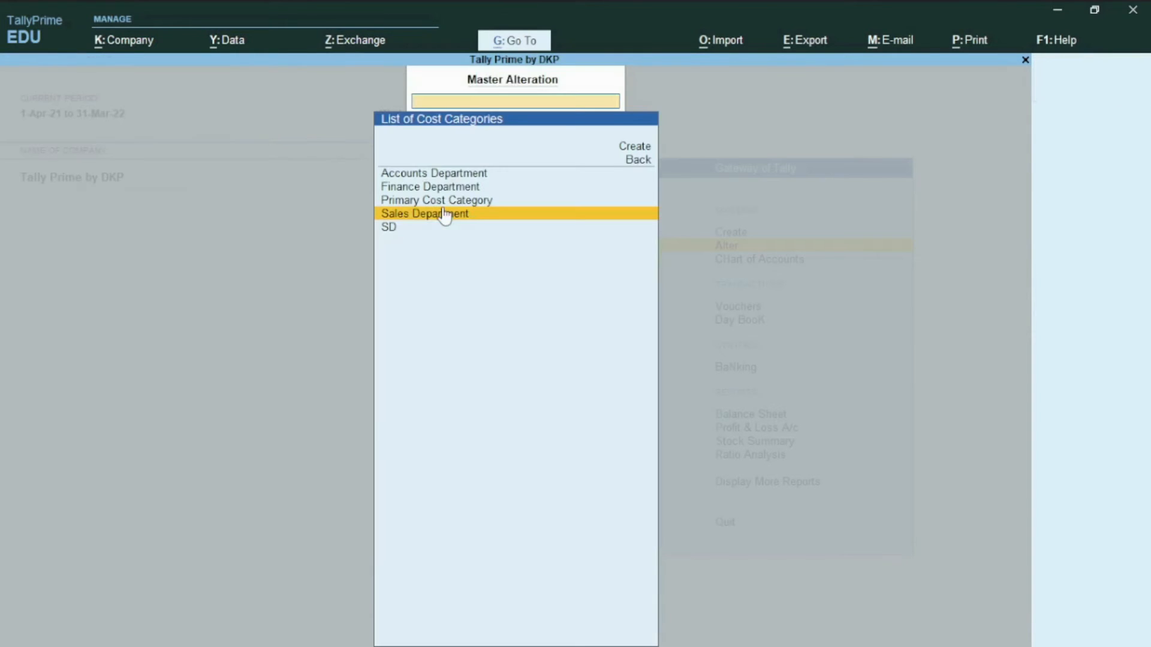
key("Escape")
key("Escape")
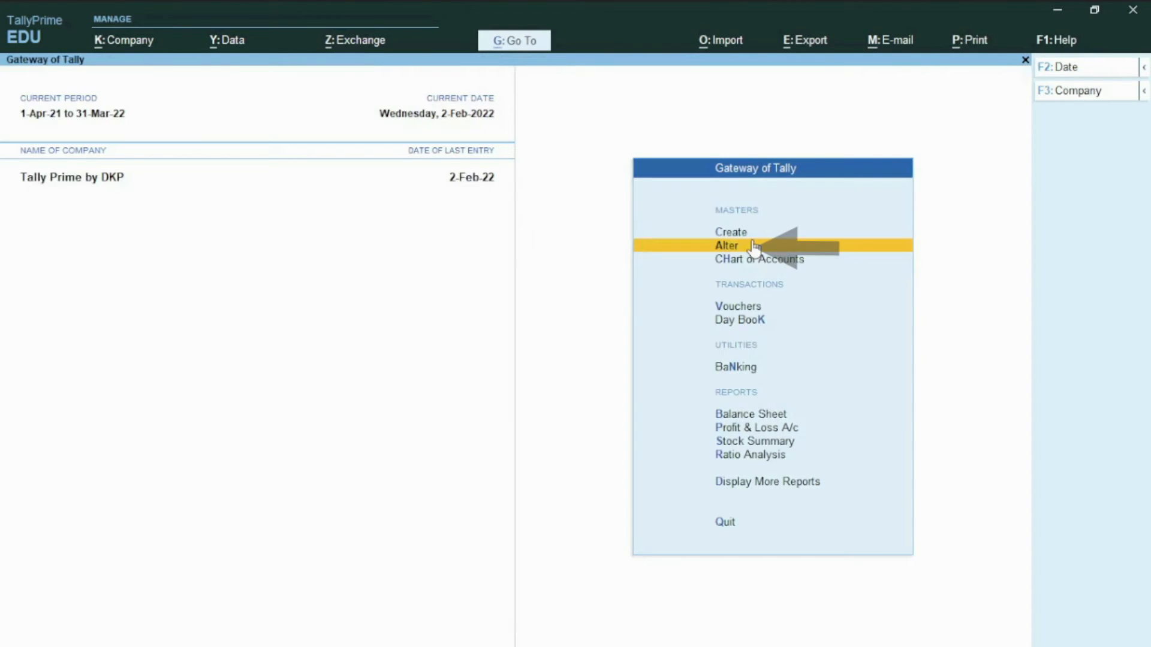
Step: Open the third listed cost centre, under Accounts Department, for alteration and return to the Gateway of Tally without changing it
left_click(648, 247)
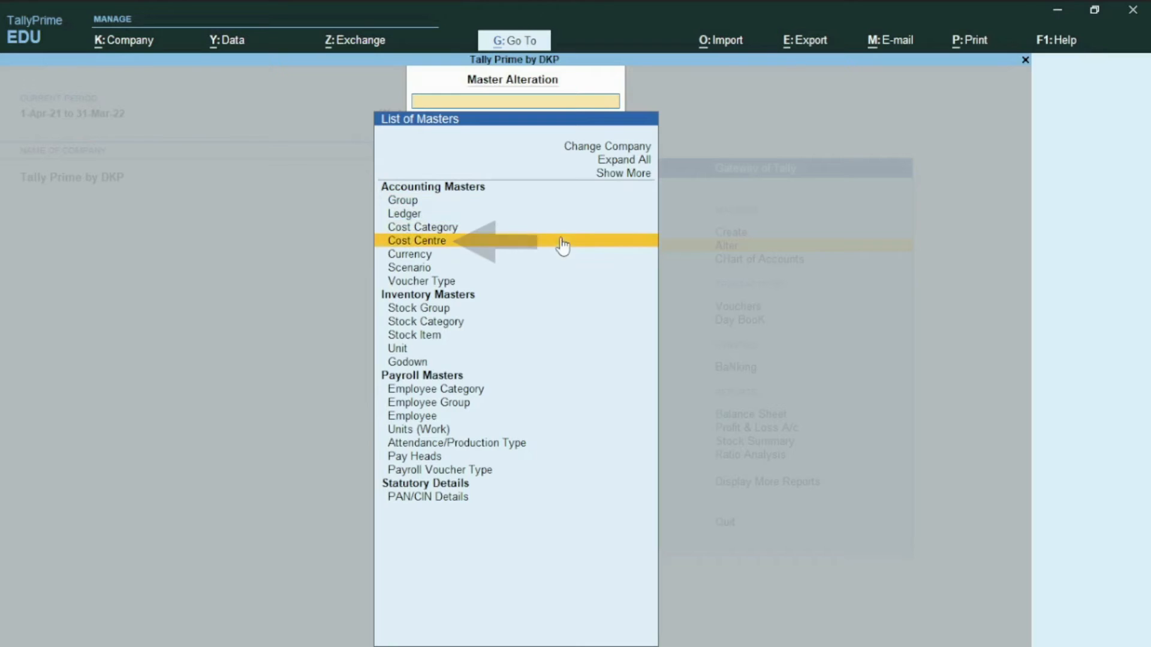
left_click(484, 246)
key("Down")
key("Down")
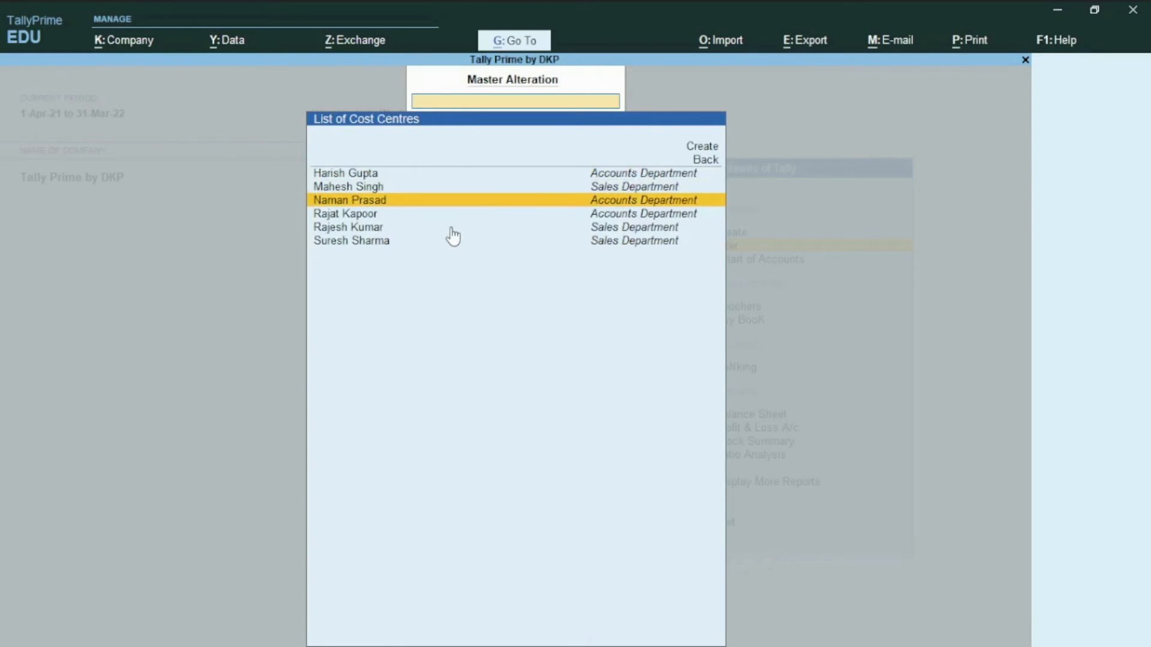
key("Return")
key("Escape")
key("Escape")
key("Escape")
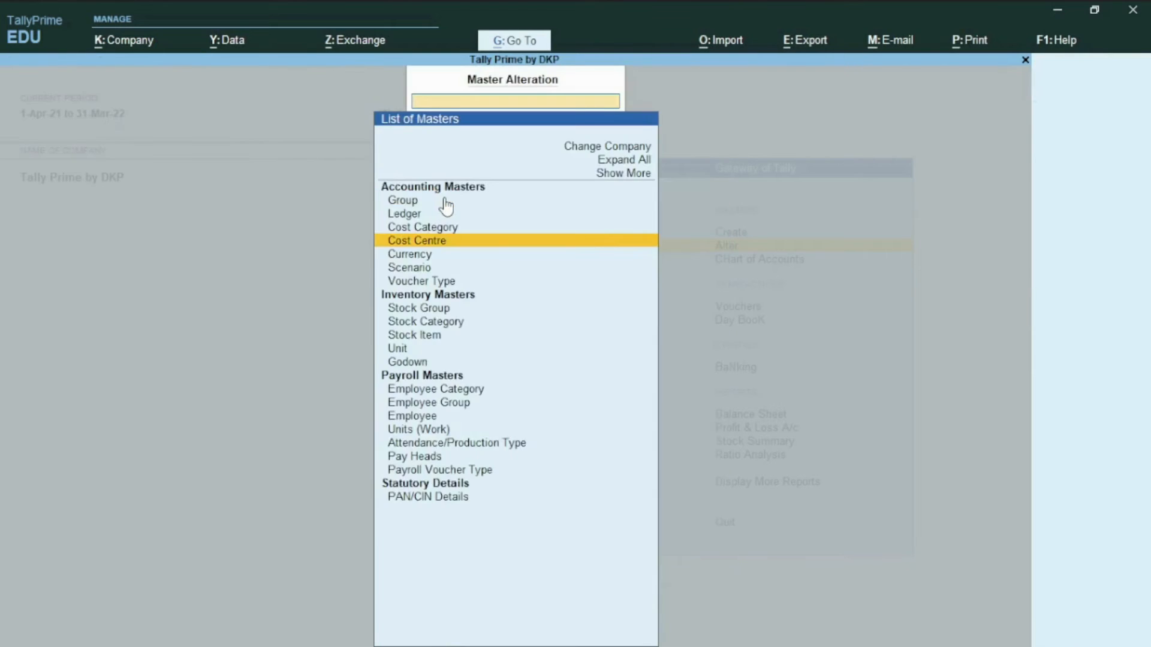
key("Escape")
Step: Open the list of cost centres in the Chart of Accounts
key("Up")
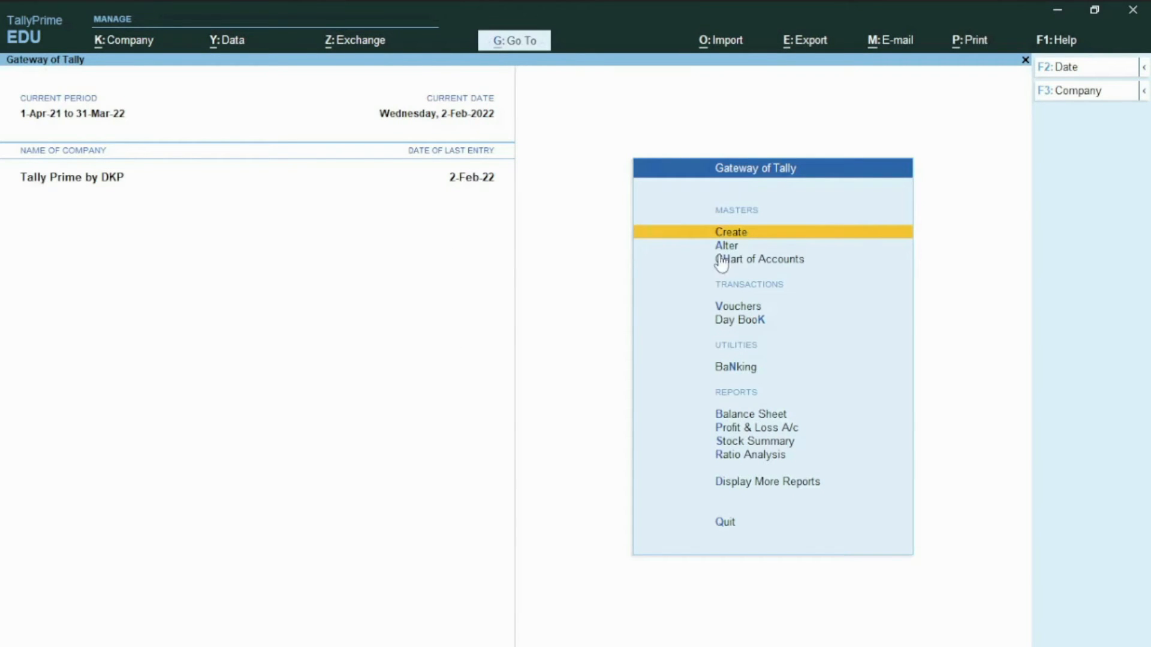
key("Down")
key("Down")
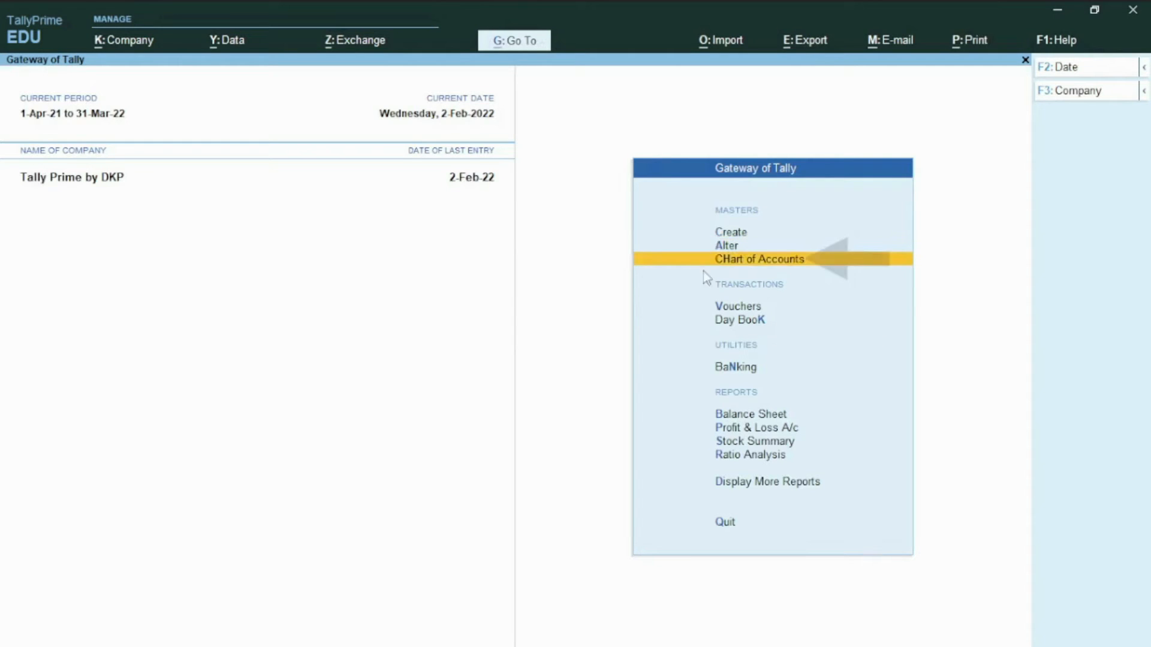
key("Return")
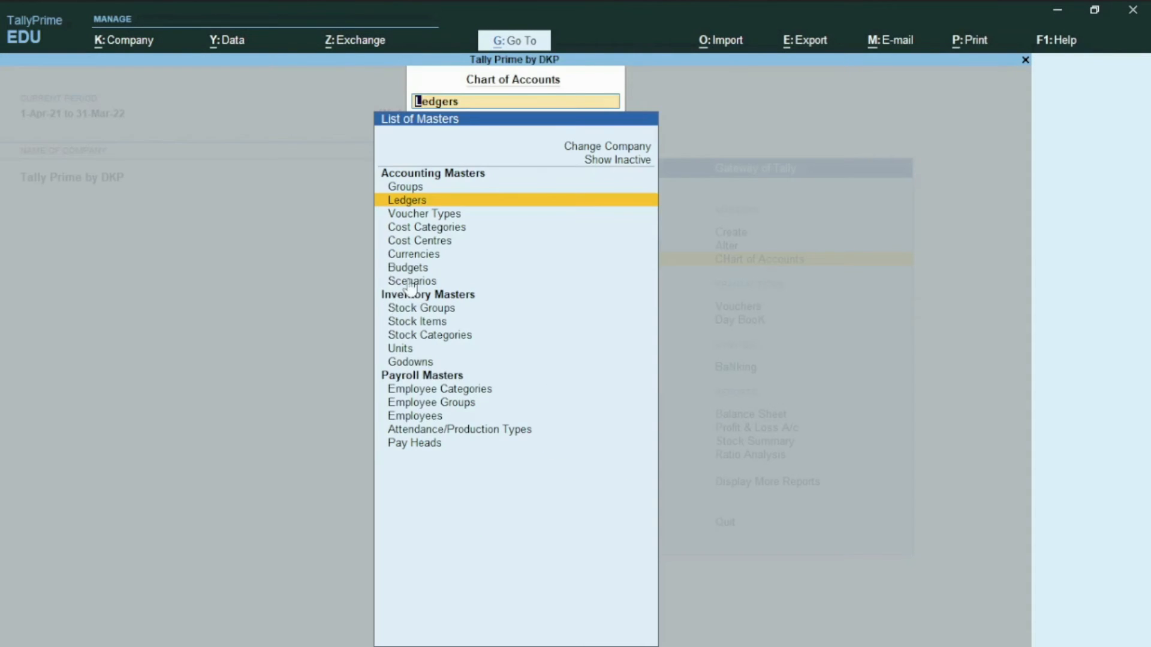
key("Down")
key("Down")
key("Down")
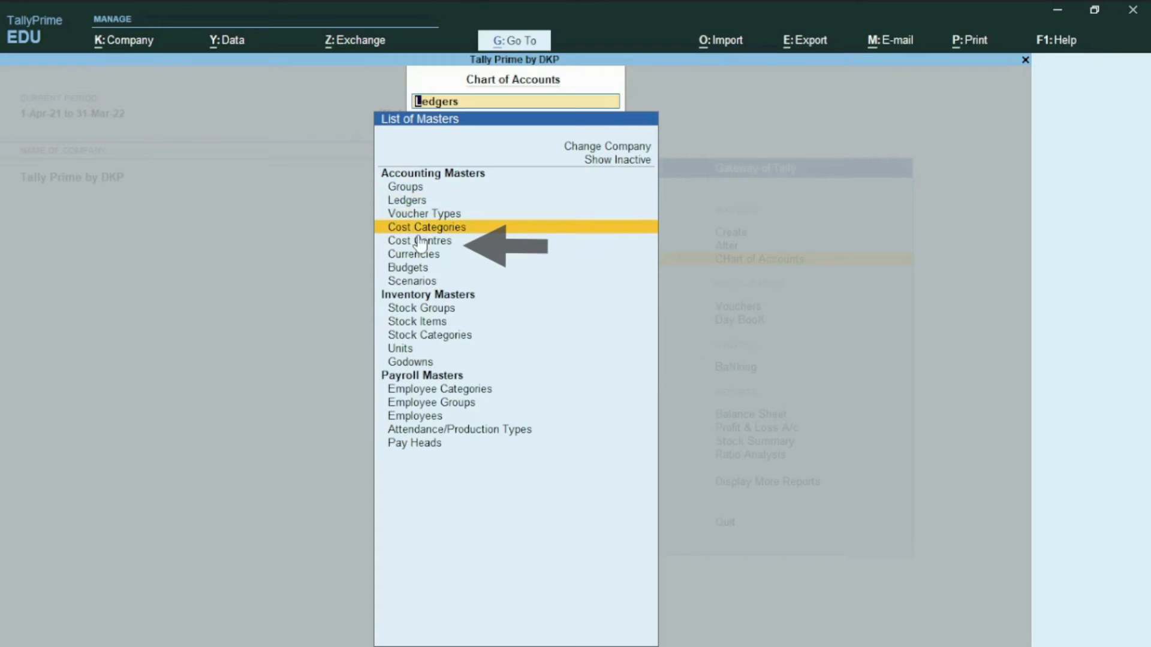
key("Return")
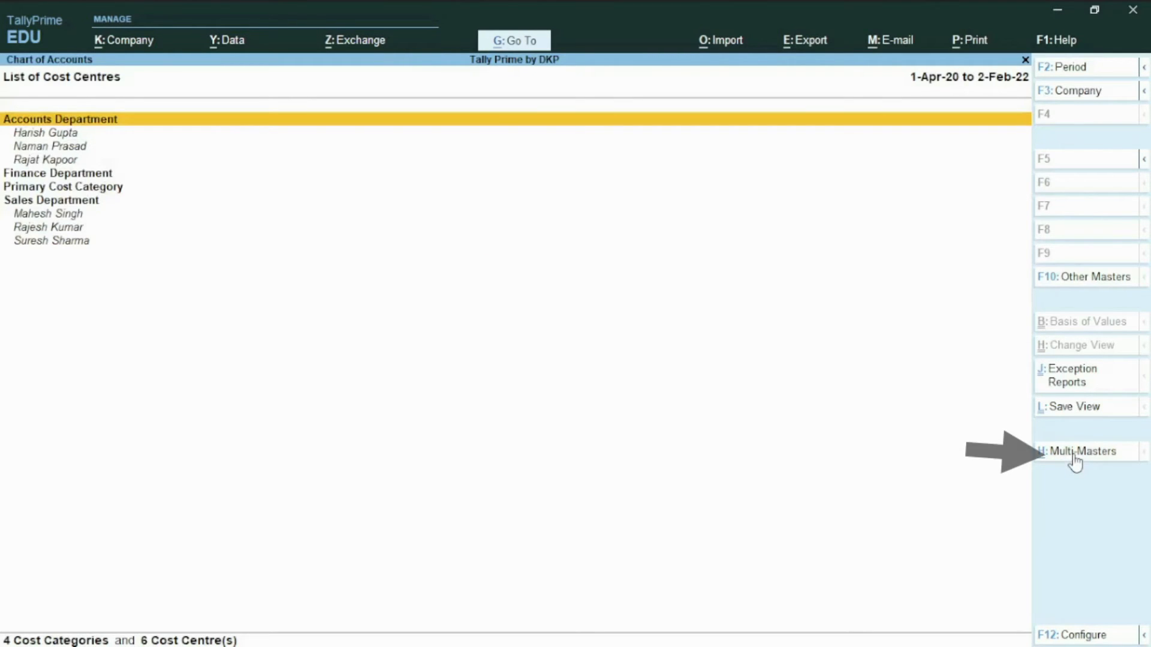
Step: View the Multi Alter screen for cost centres with All Items selected, and leave it without changing anything
key("alt+h")
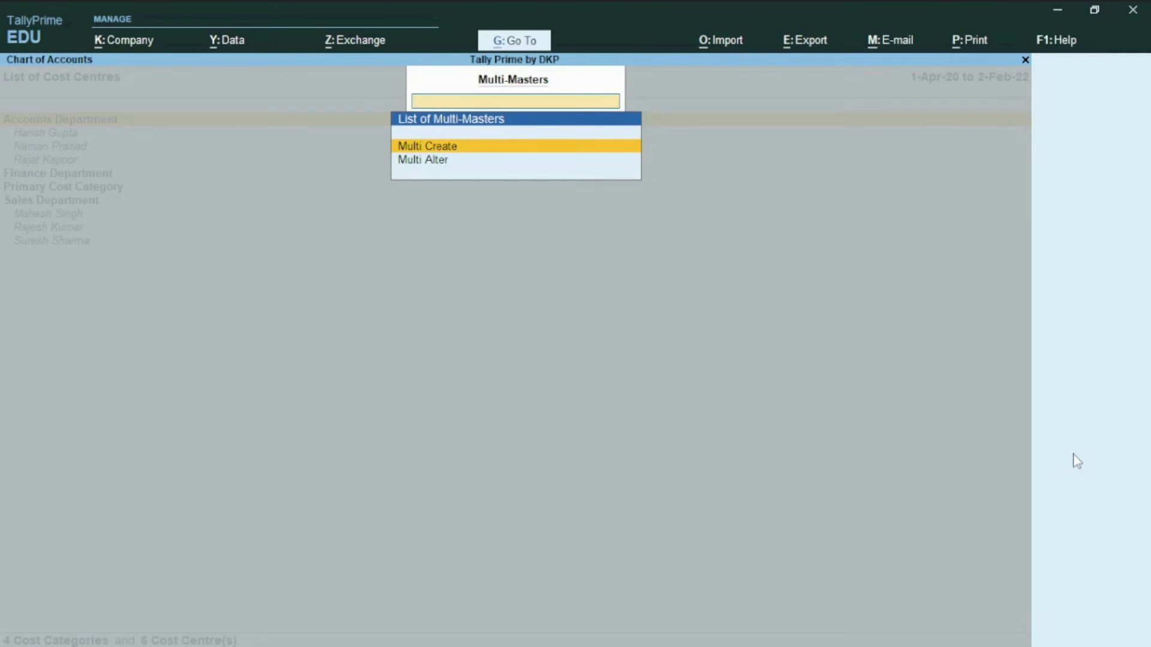
key("Down")
key("Return")
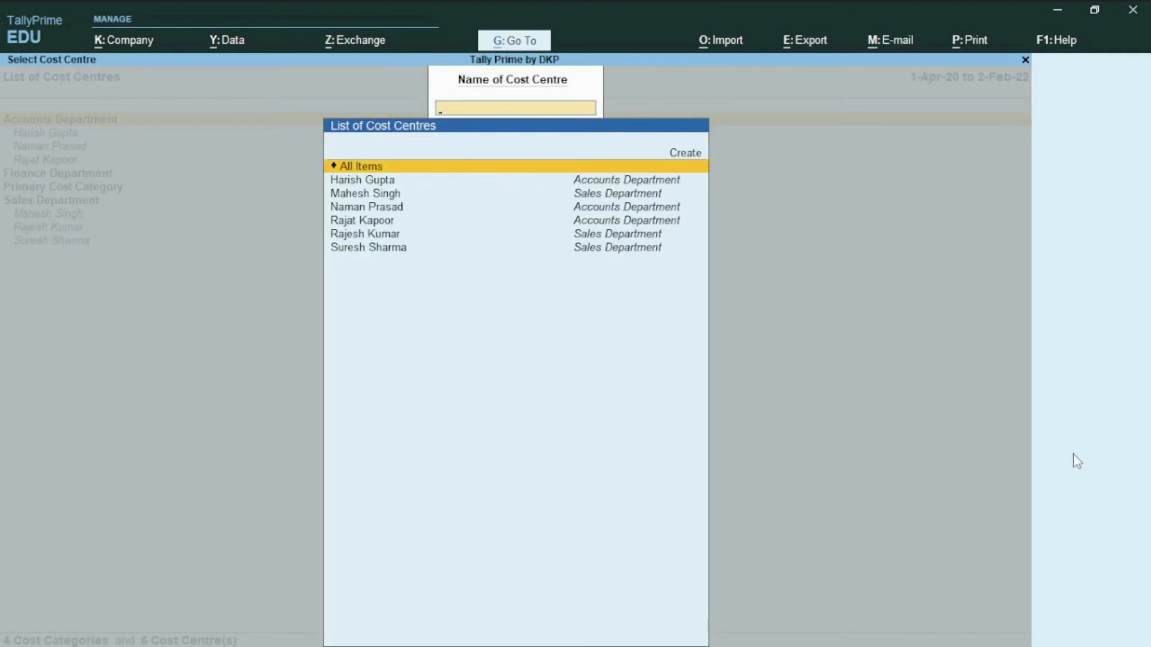
key("Down")
key("Up")
key("Return")
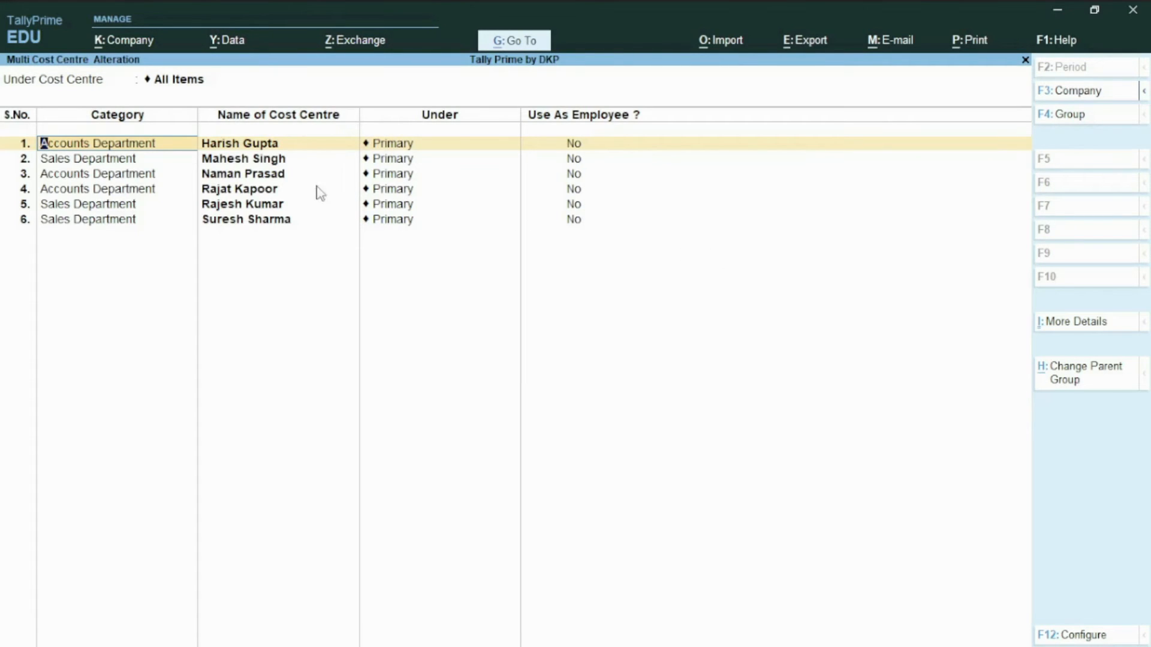
key("Escape")
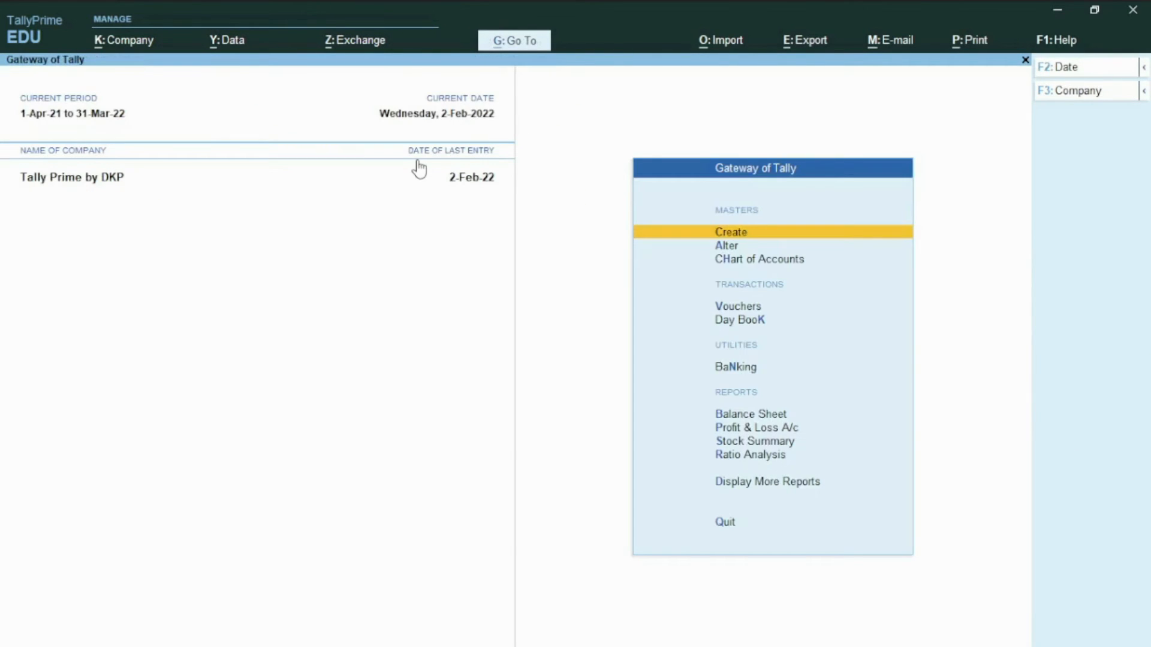
Step: Open the list of cost categories in the Chart of Accounts and start Multi Alter for them
key("Down")
key("Down")
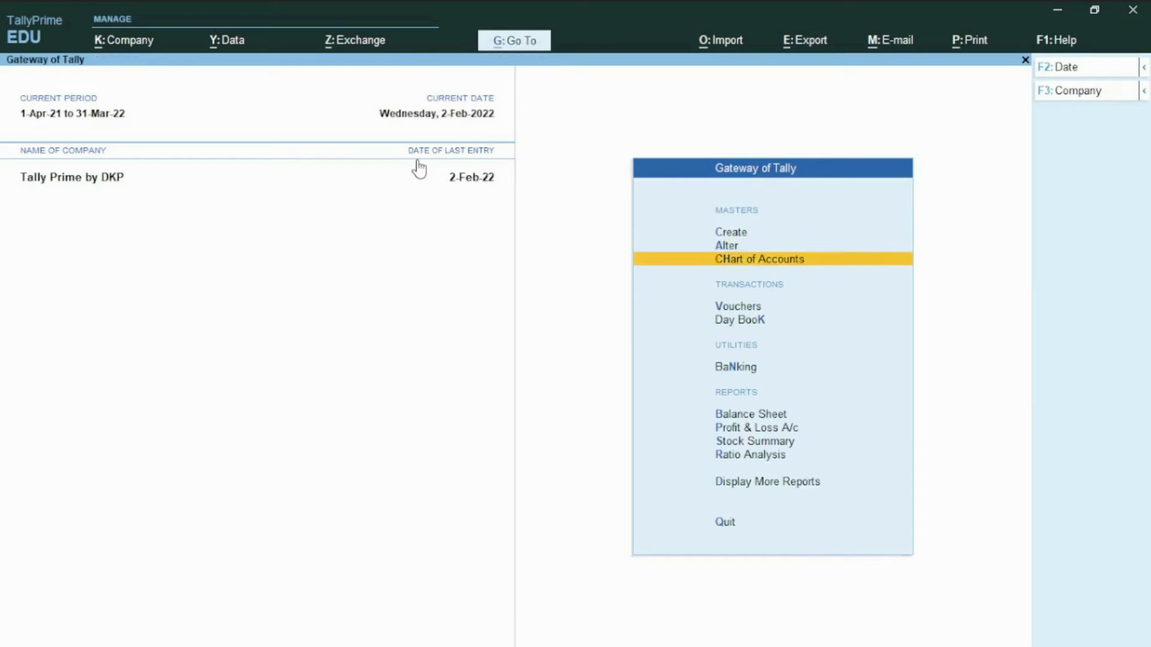
key("Return")
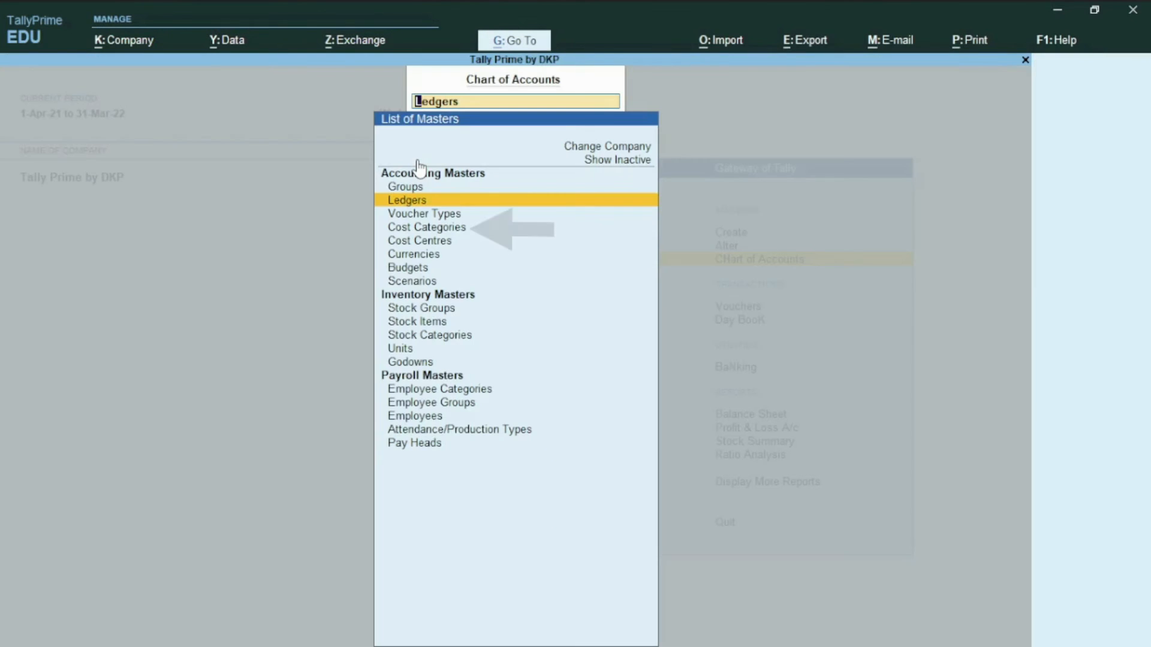
key("Down")
key("Down")
key("Return")
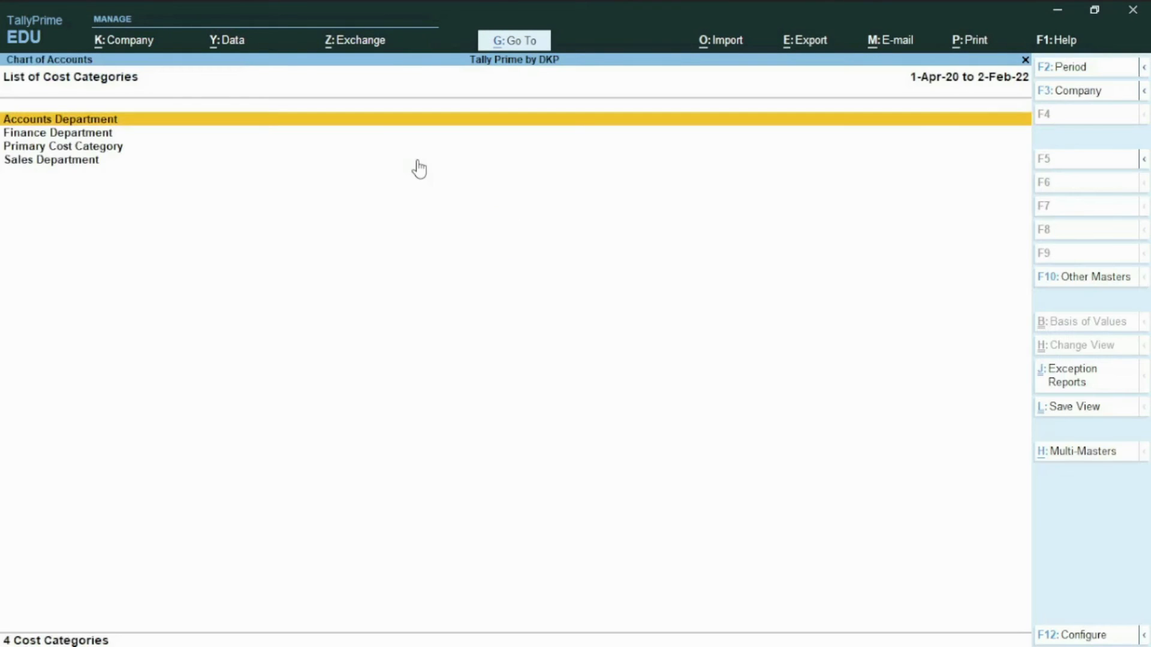
key("alt+h")
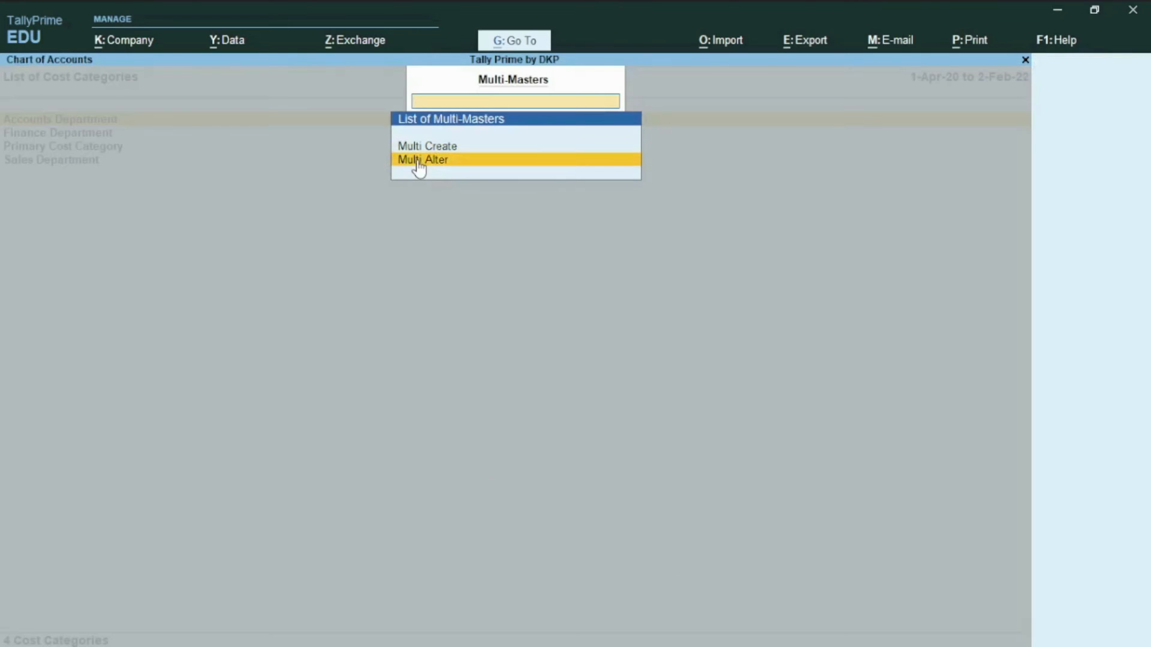
key("Return")
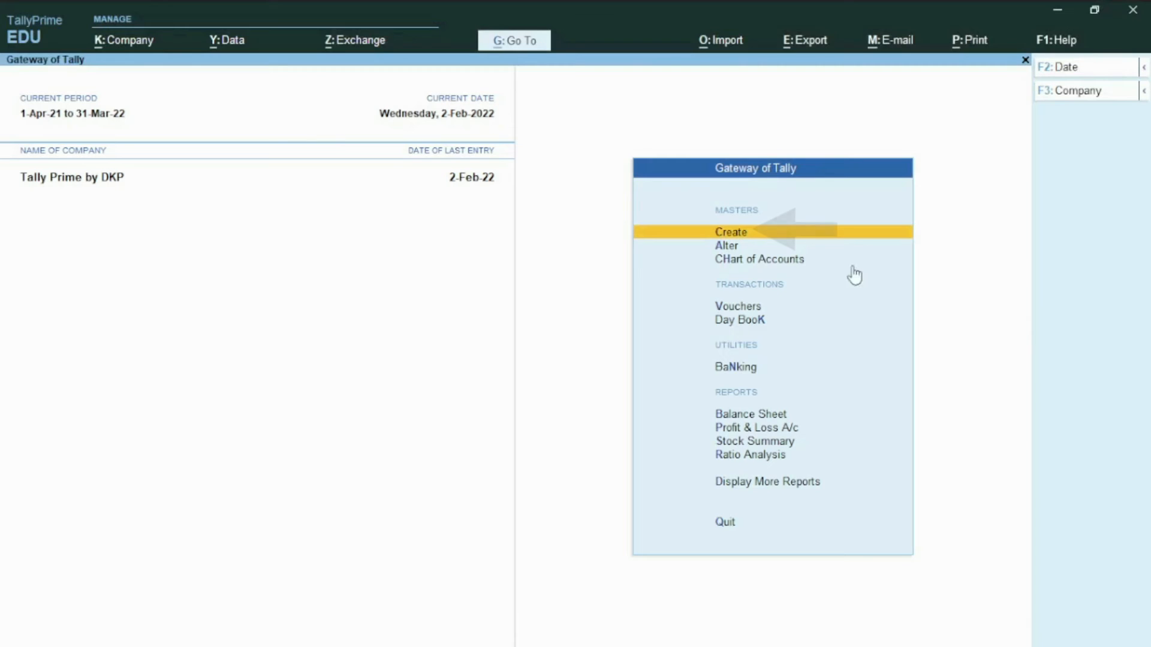
Step: Start creating a new ledger and name it Salary Exp
key("Return")
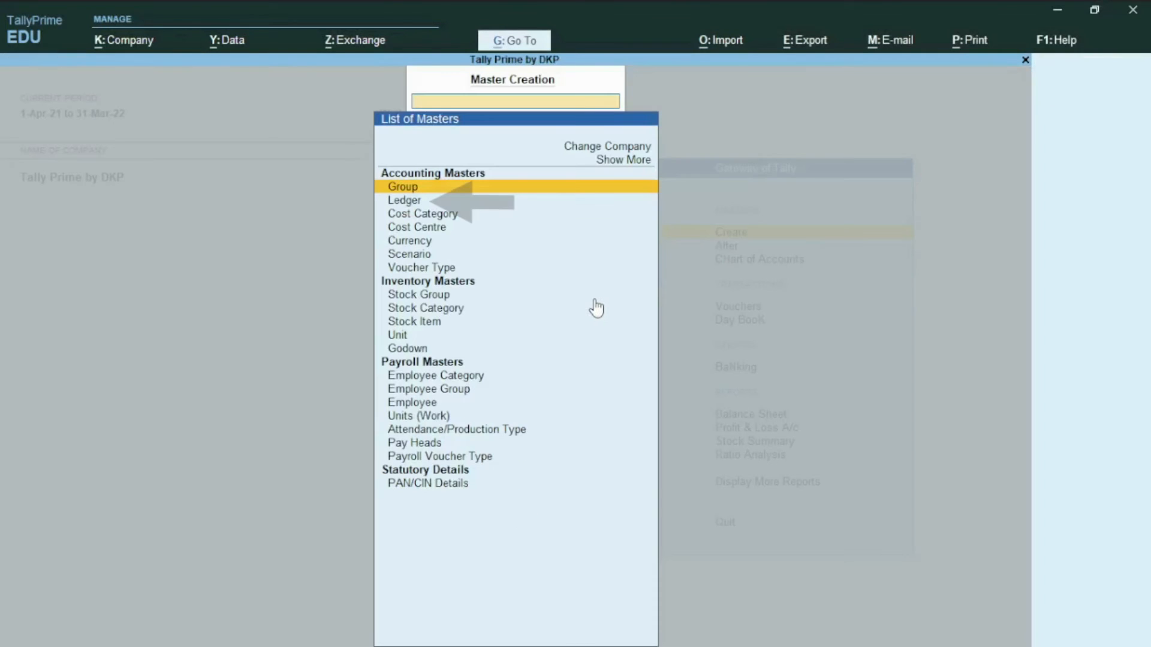
key("Down")
key("Return")
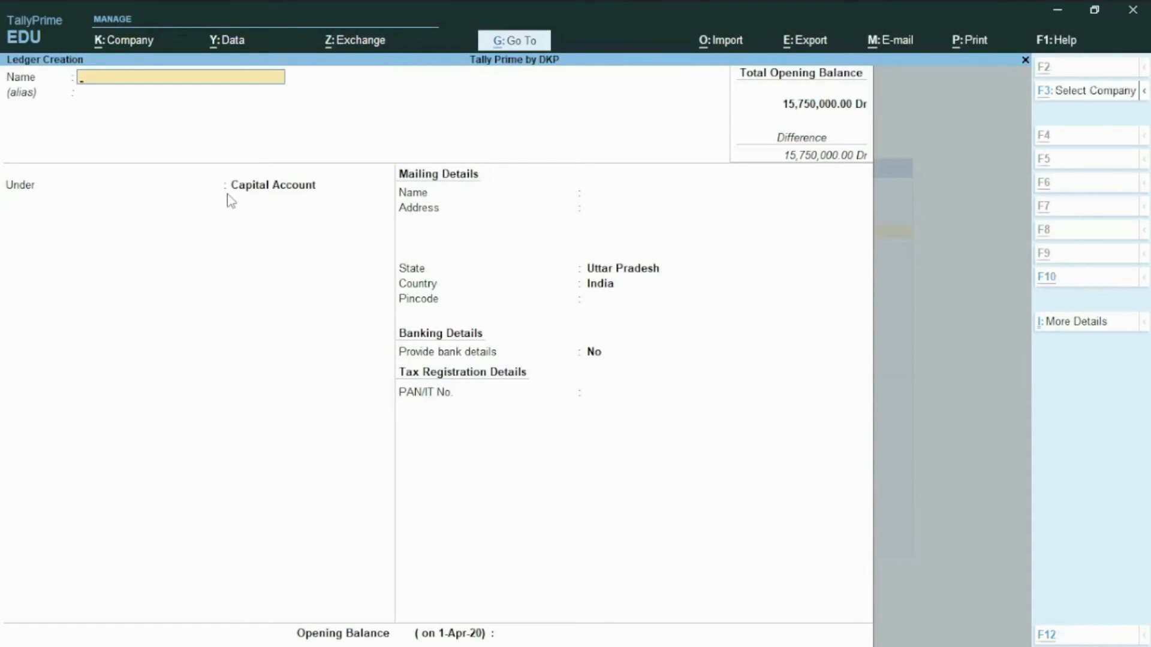
key("alt+Tab")
key("alt+Tab")
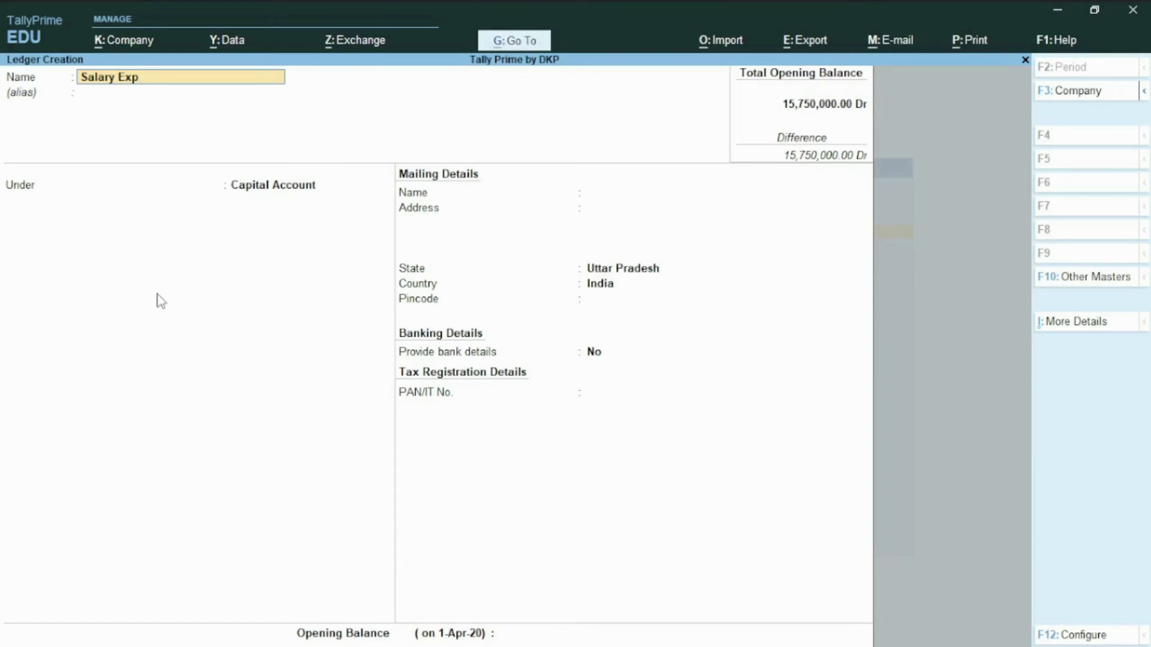
key("Return")
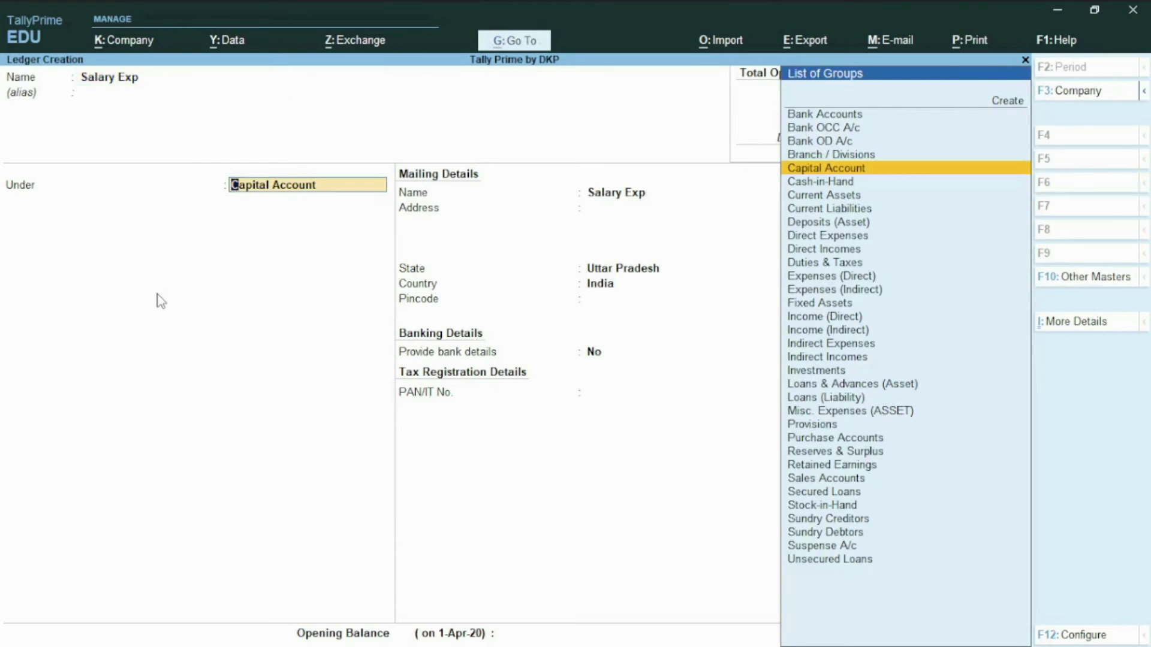
Step: Place the Salary Exp ledger under Indirect Expenses and set its type of ledger to Not Applicable
key("BackSpace")
type("In")
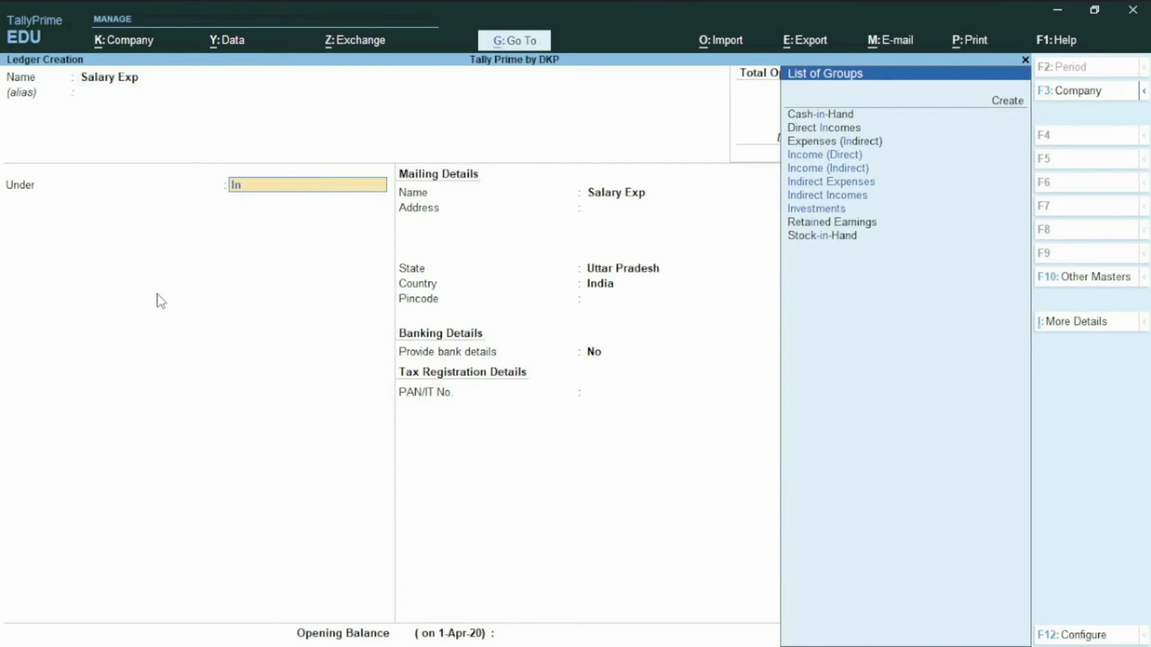
type("d")
key("Down")
key("Up")
key("Return")
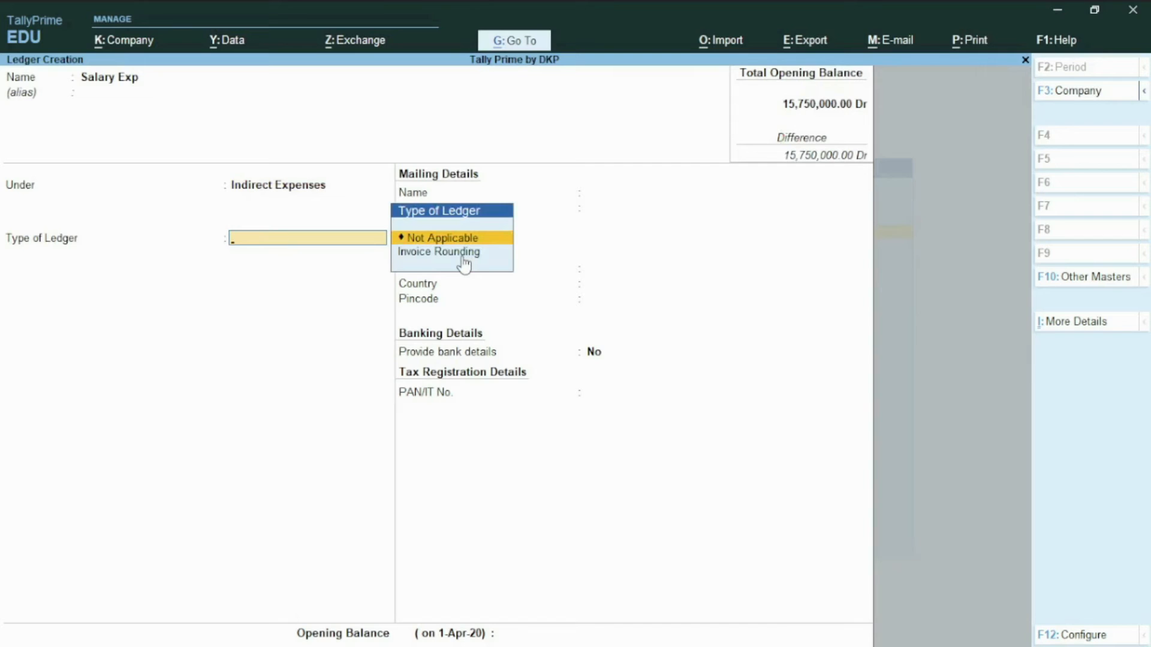
key("Return")
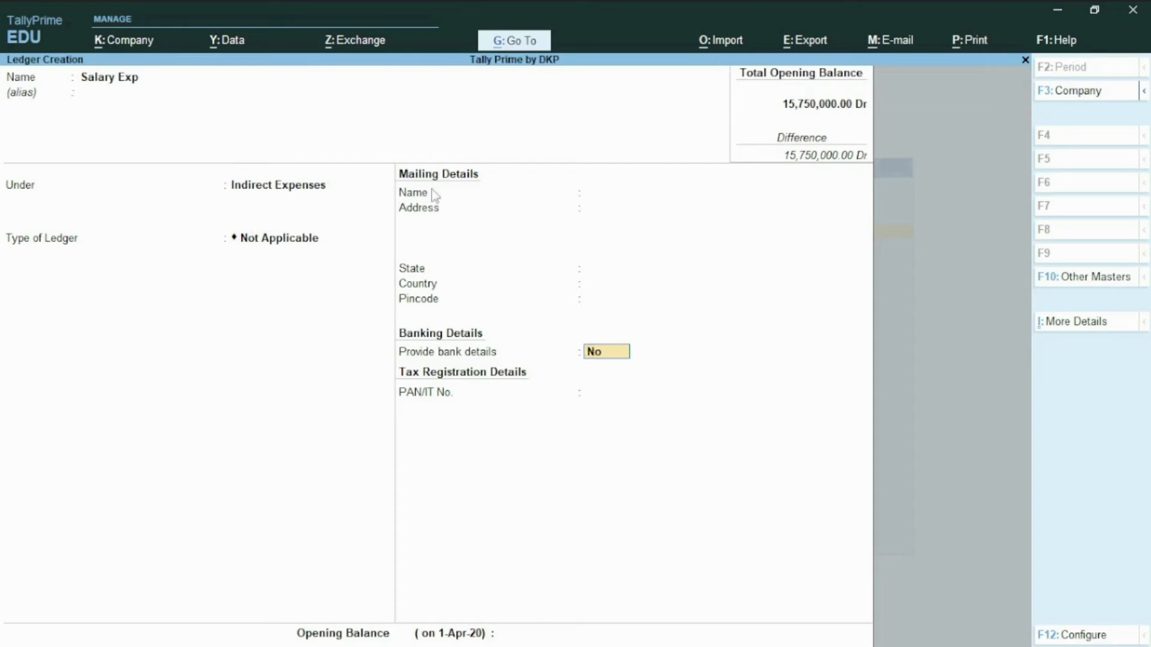
Step: Configure ledger creation so that Apply Cost Centres for Ledgers is set to Yes
key("F12")
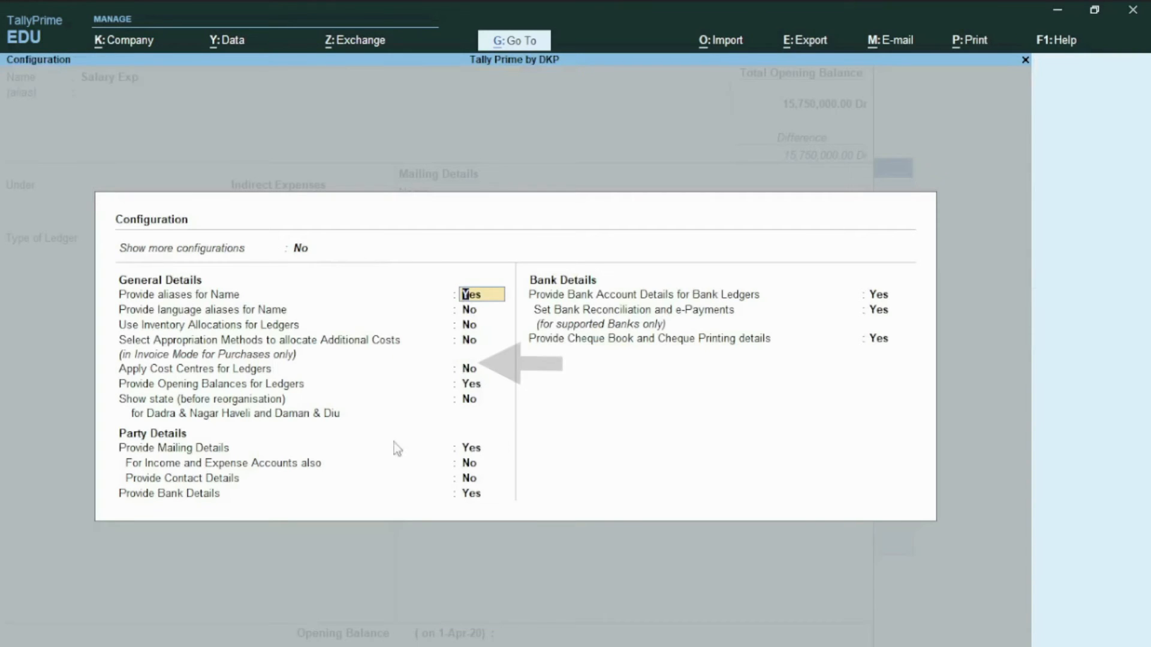
left_click(251, 371)
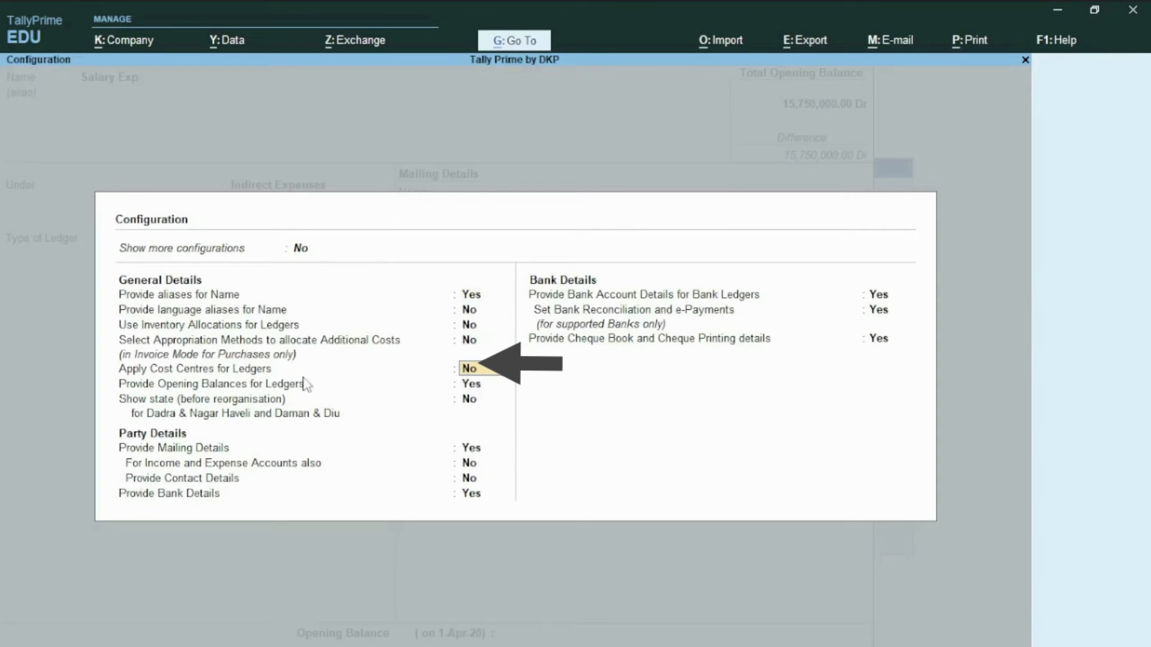
type("y")
key("Return")
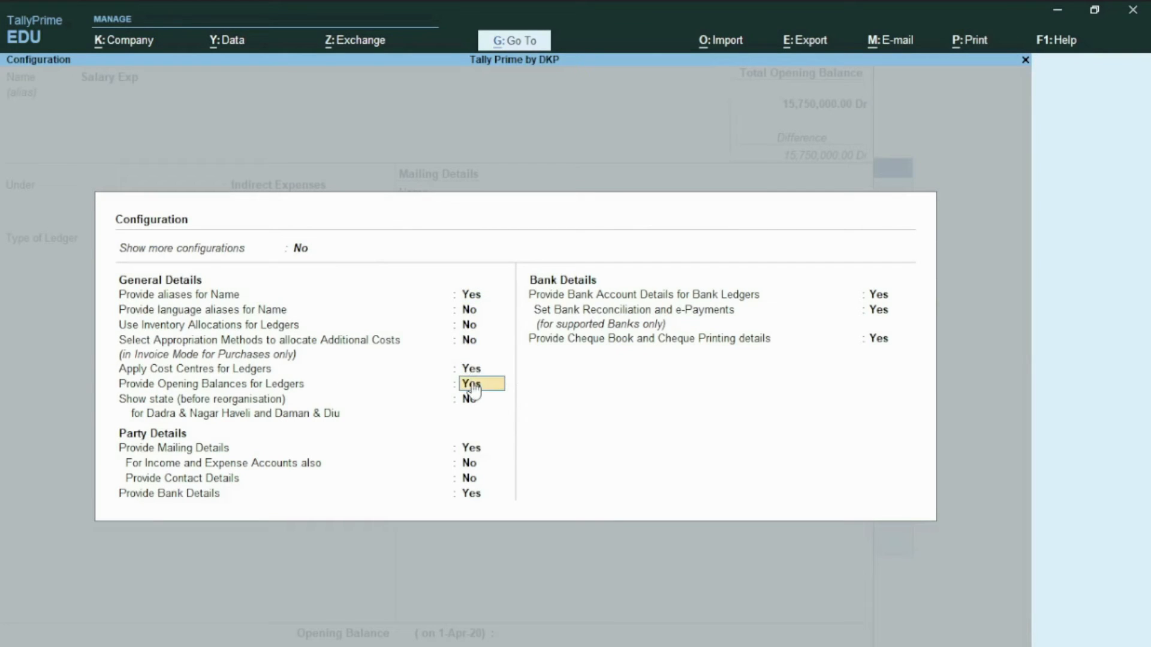
key("ctrl+a")
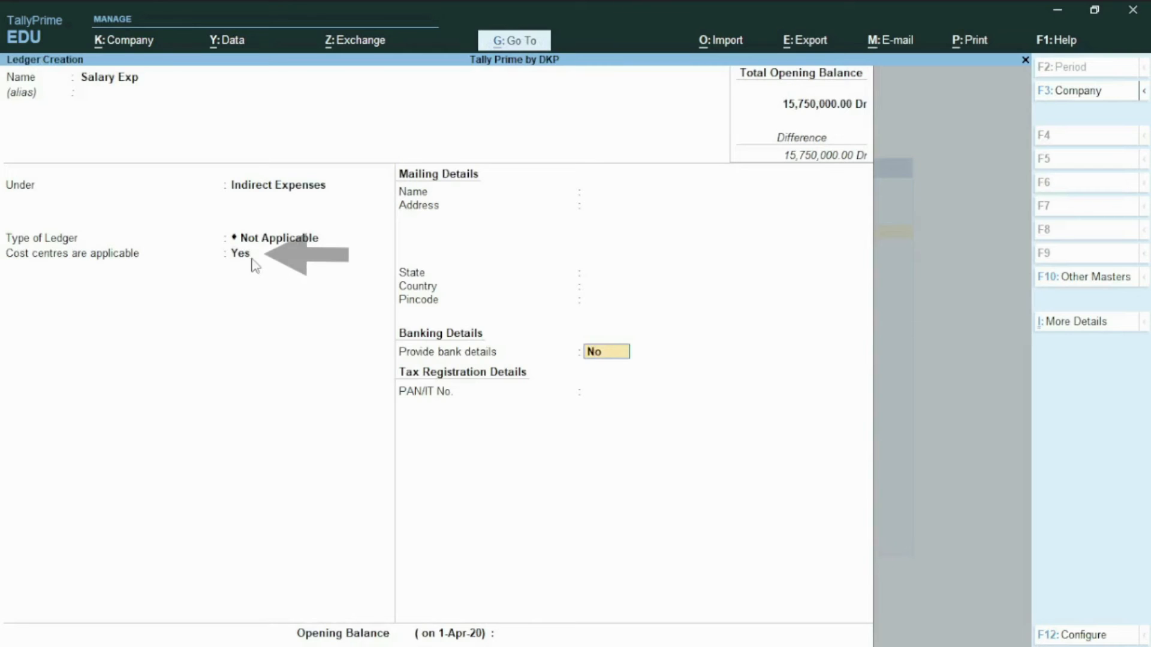
Step: Set Cost centres are applicable to Yes for the Salary Exp ledger and save the ledger
left_click(252, 258)
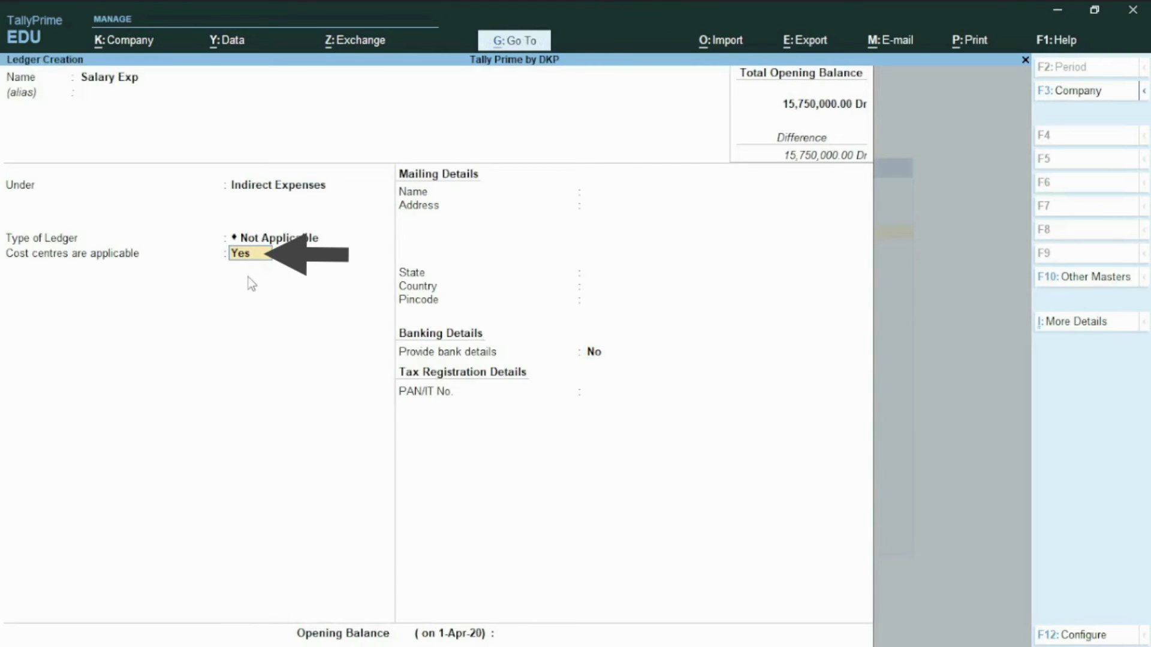
key("Return")
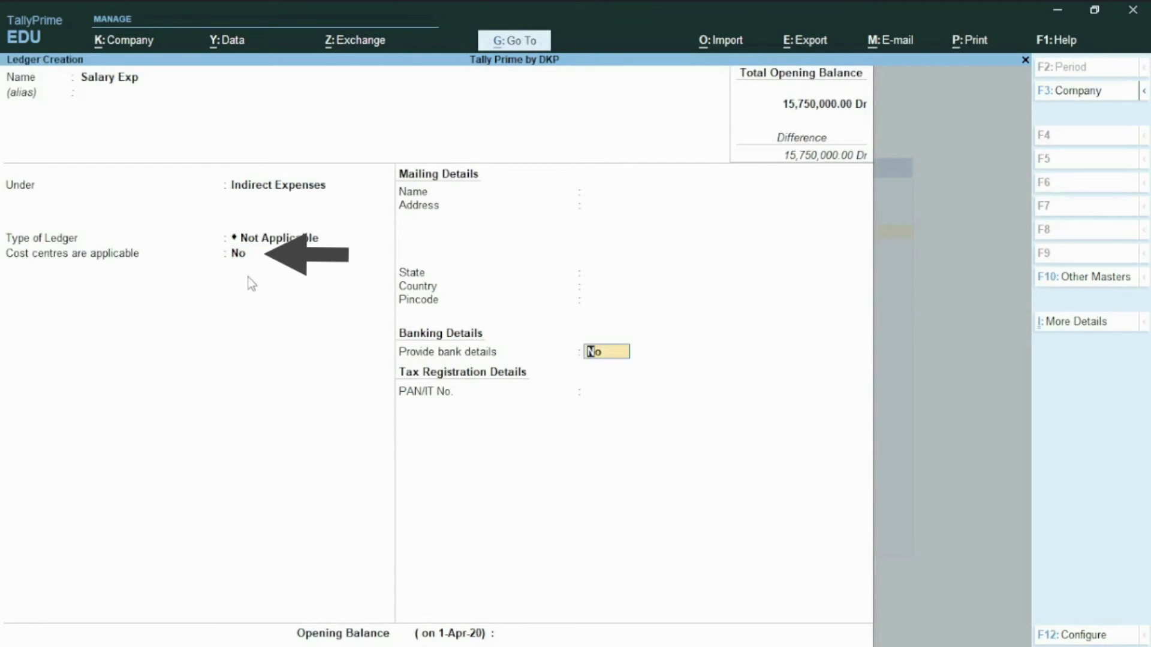
left_click(239, 254)
key("y")
key("ctrl")
key("ctrl+a")
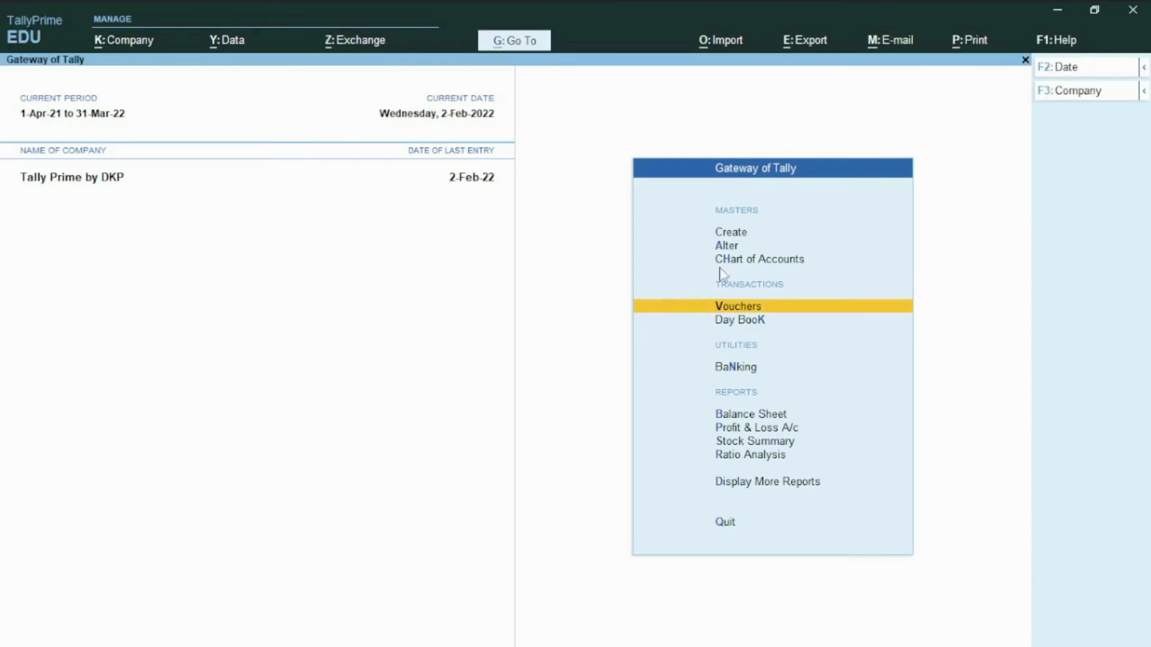
Step: Open a new payment voucher and choose SBI A/c as the account
left_click(740, 309)
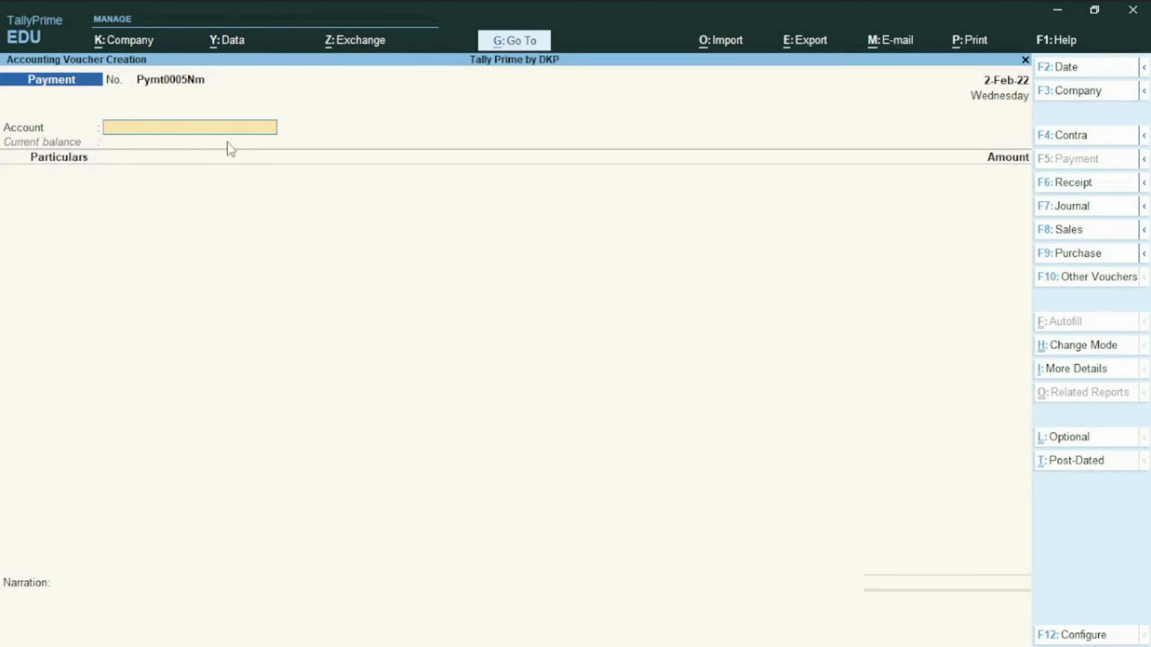
type("S")
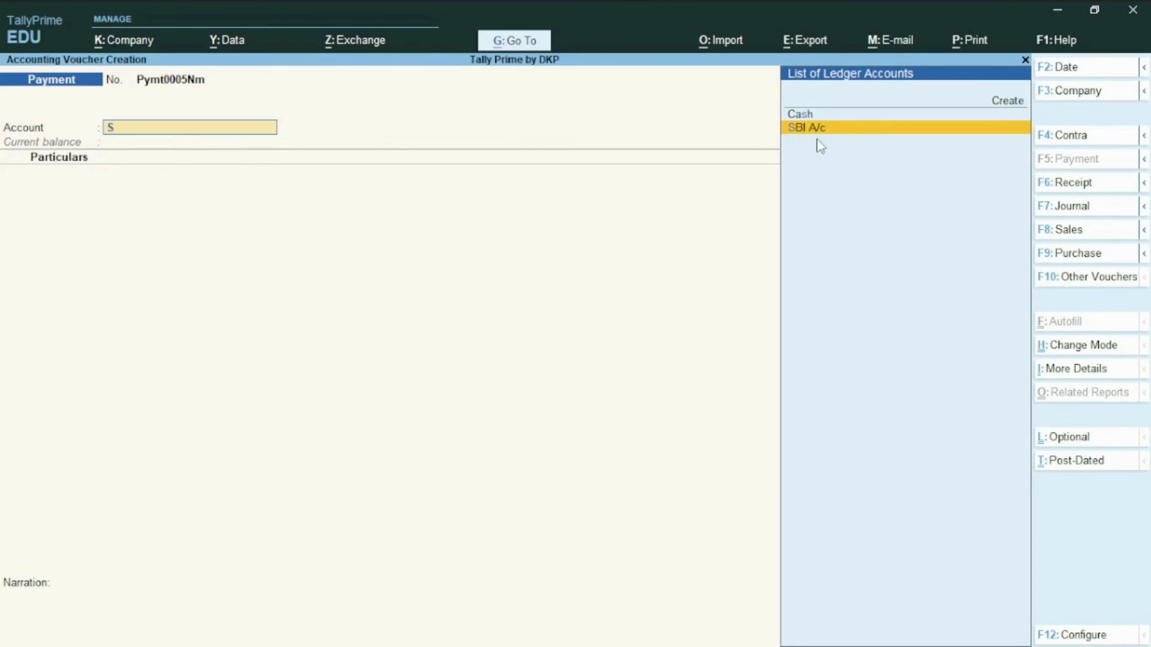
key("Return")
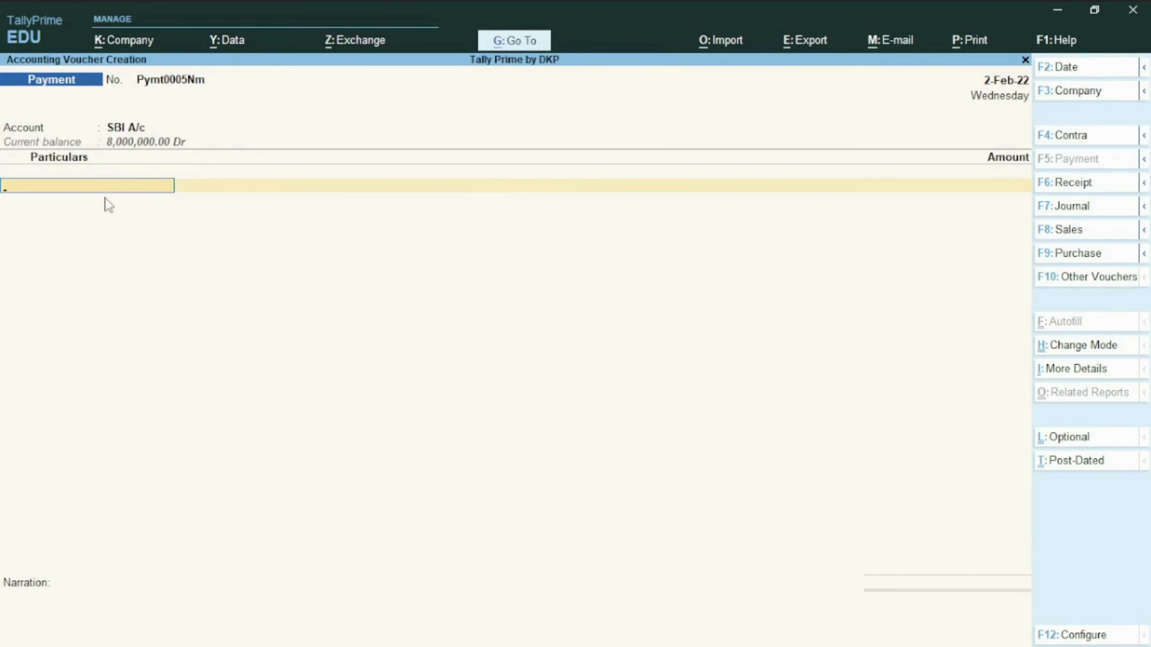
Step: Enter Salary Exp in the payment voucher's particulars with an amount of 60000
type("SAL")
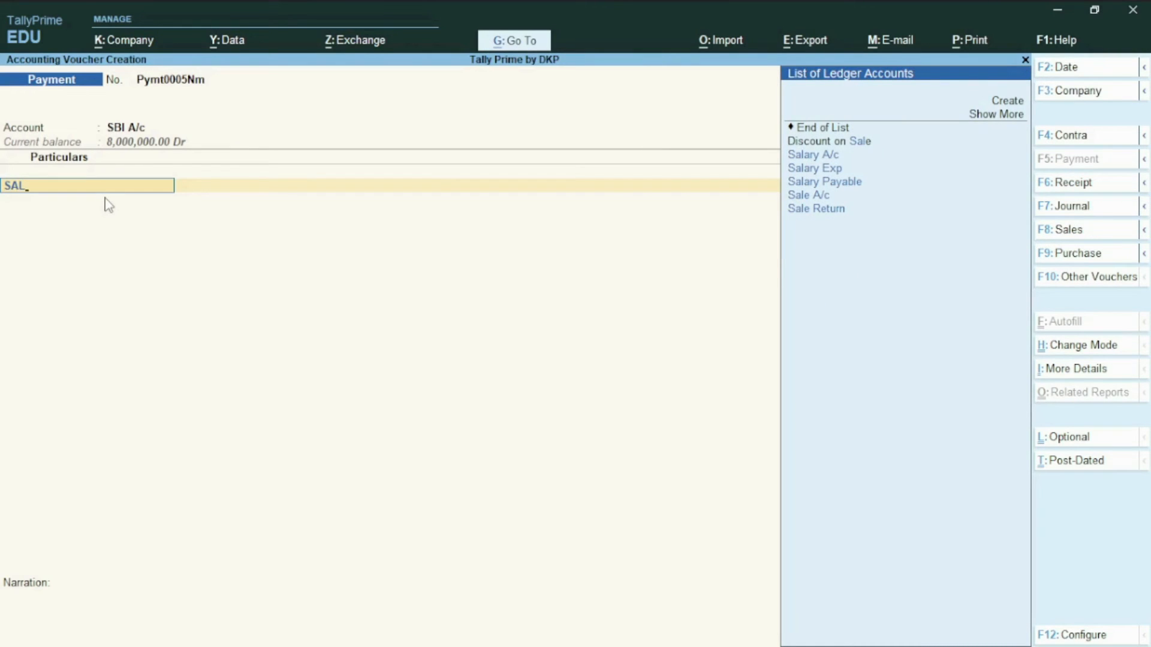
key("Down")
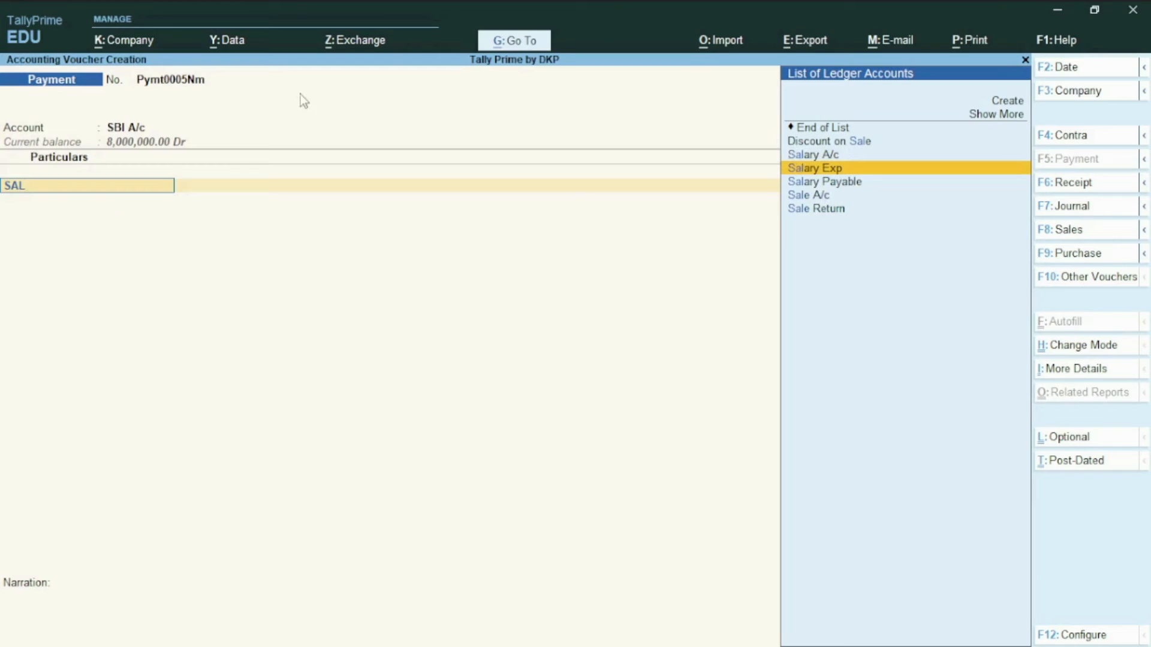
key("Return")
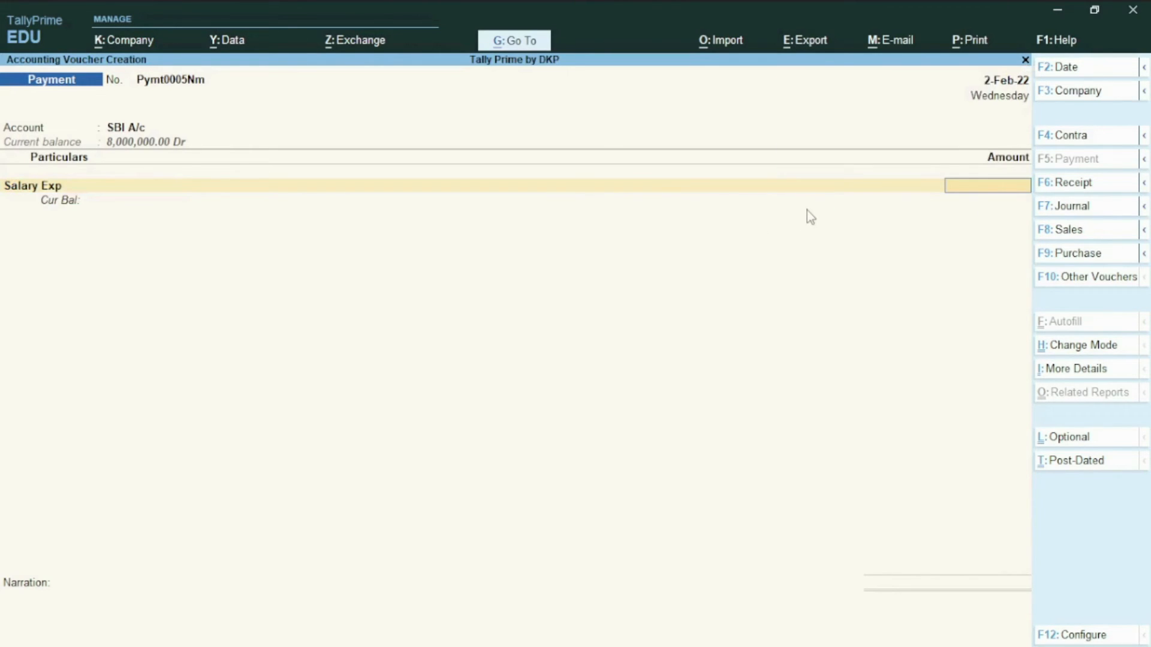
type("60000")
key("Return")
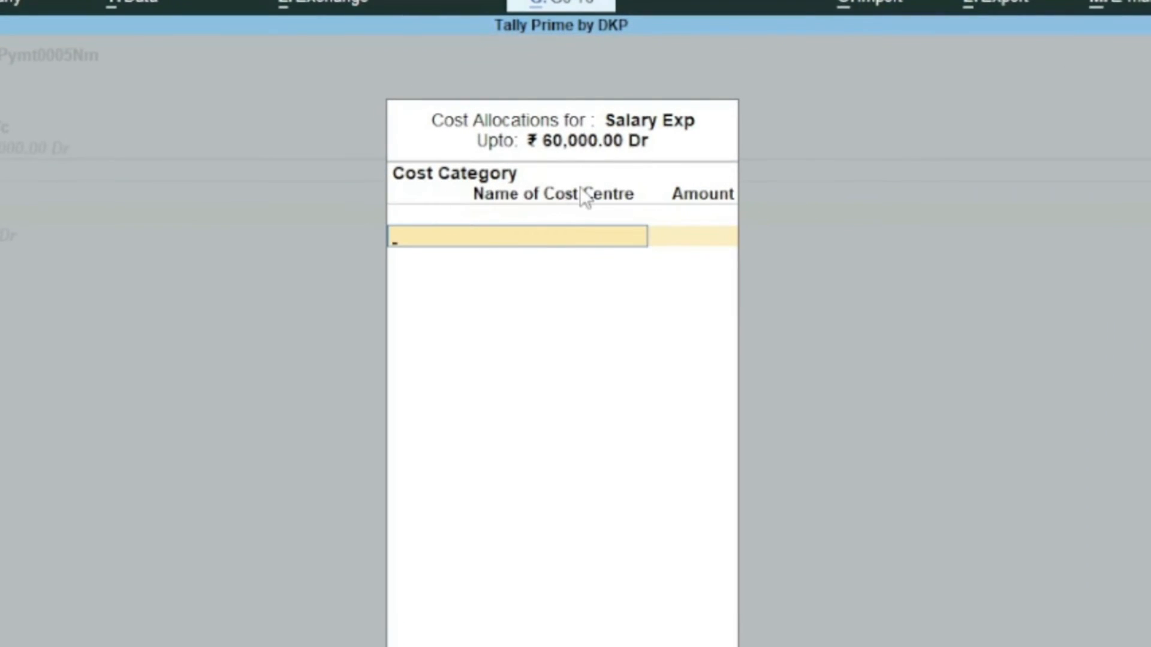
Step: Choose Sales Department as the cost category in the cost allocations for Salary Exp
key("space")
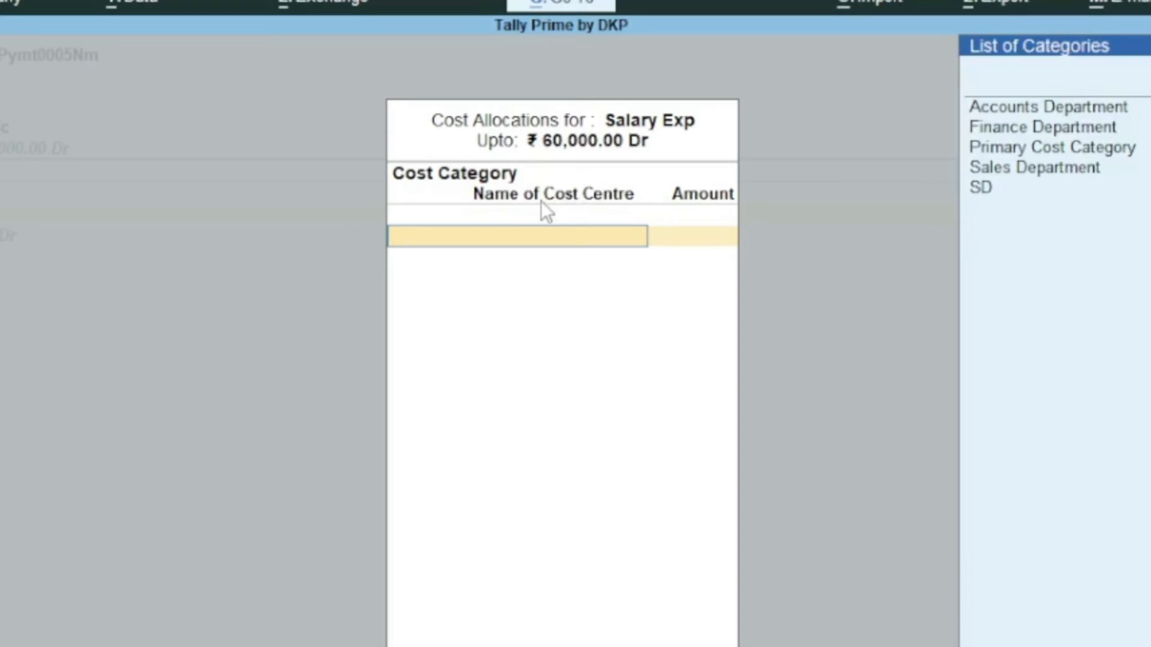
key("Down")
key("Down")
key("Down")
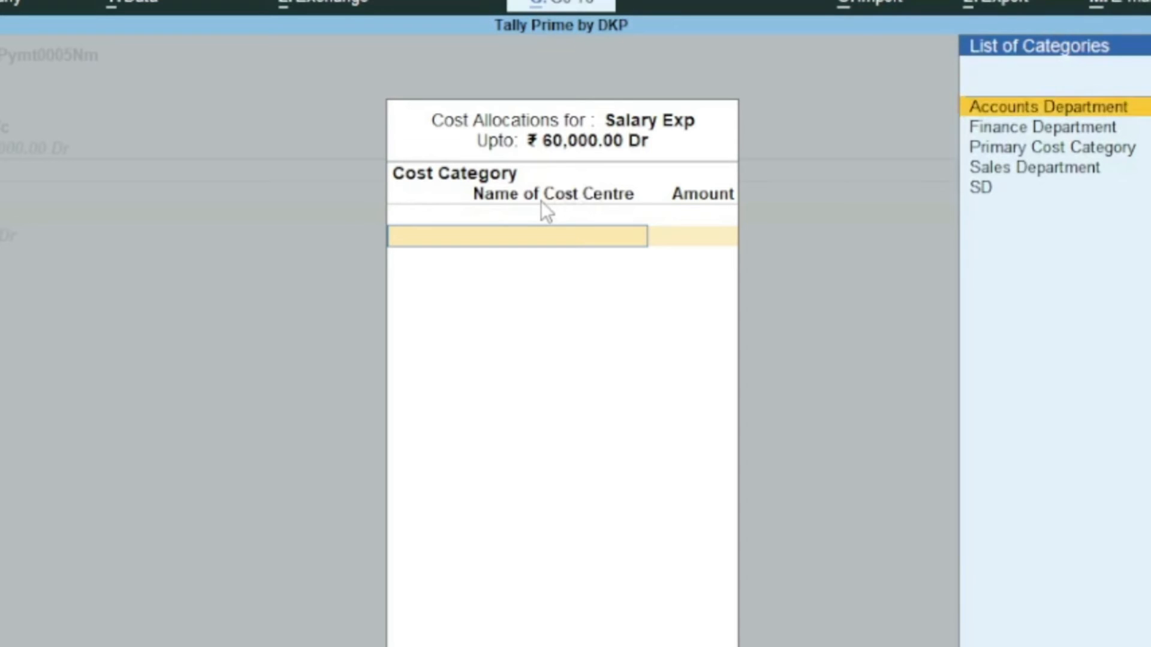
key("Up")
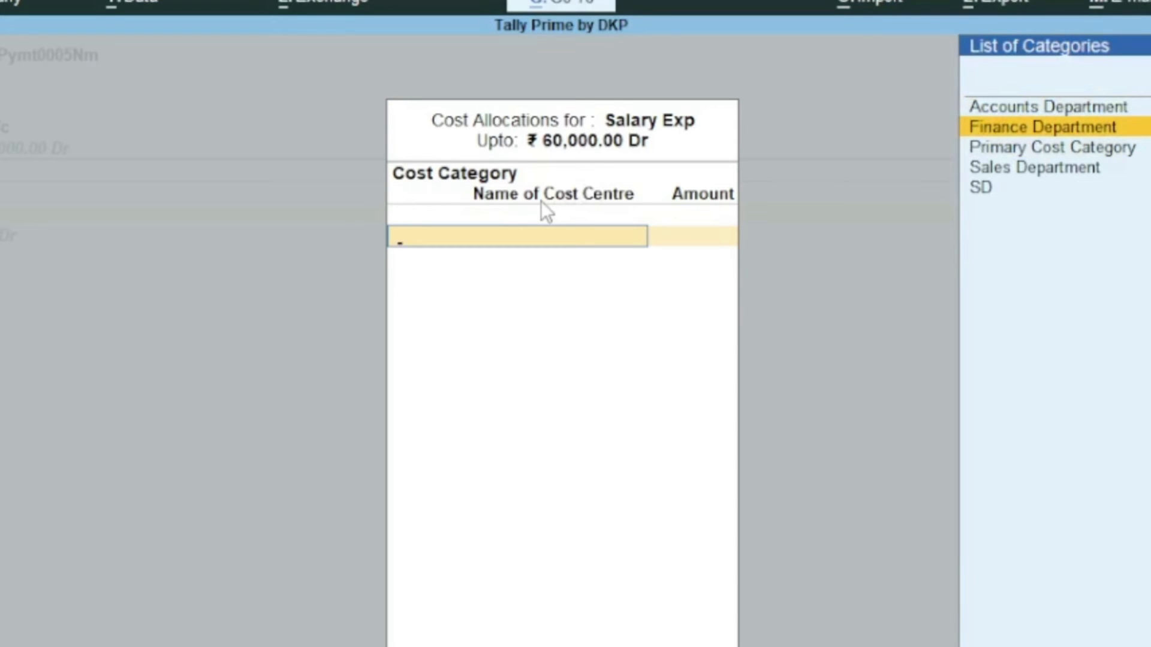
key("Down")
key("Down")
key("Return")
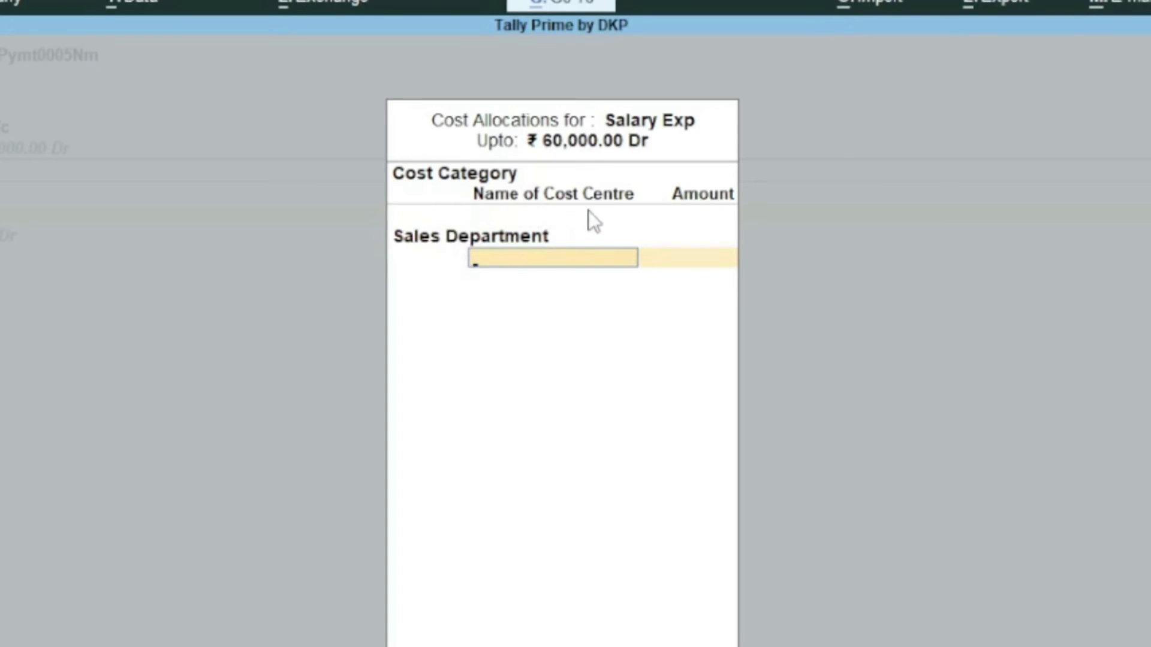
Step: Allocate 20000 of the salary expense to the first listed cost centre under Sales Department
key("space")
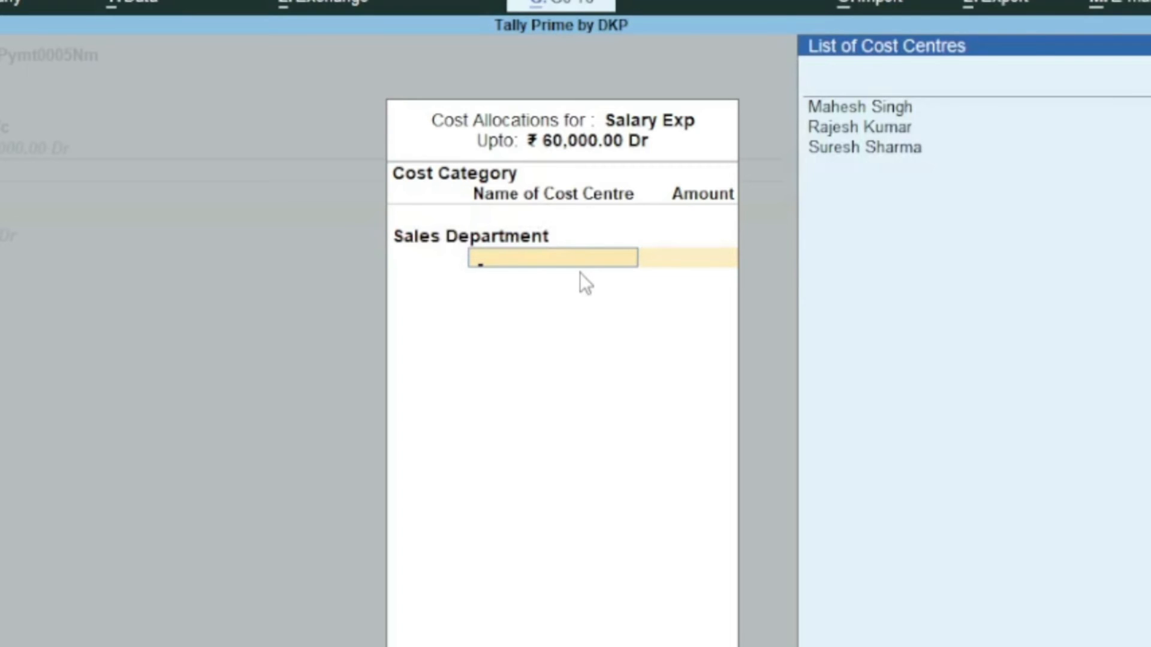
key("Down")
key("Down")
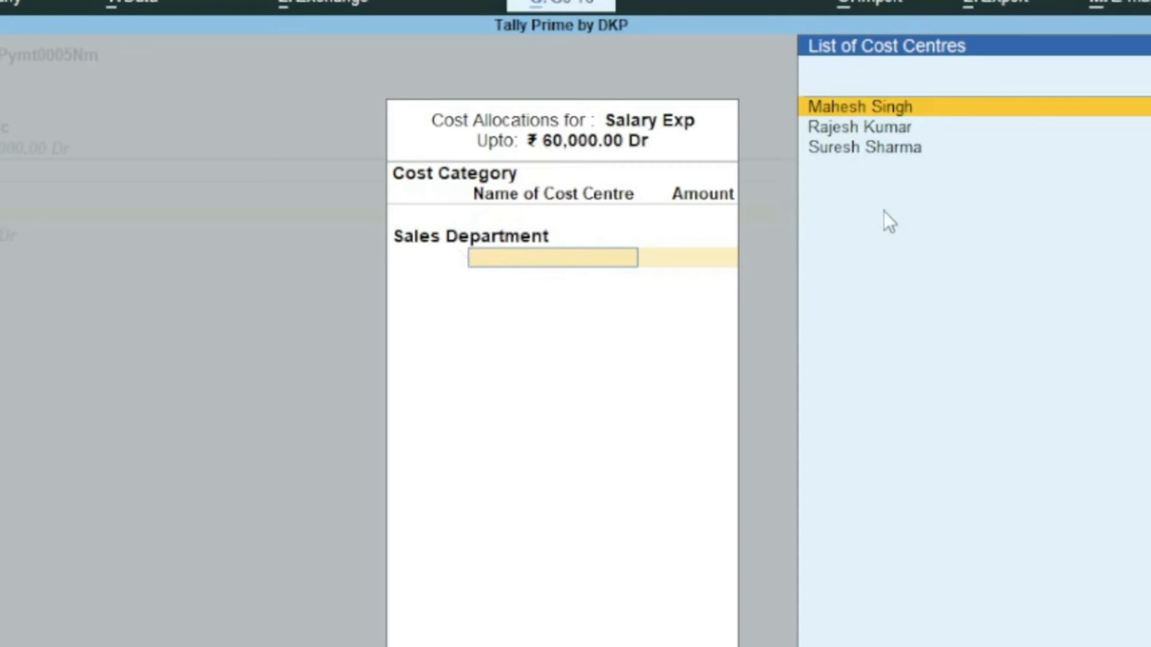
key("Return")
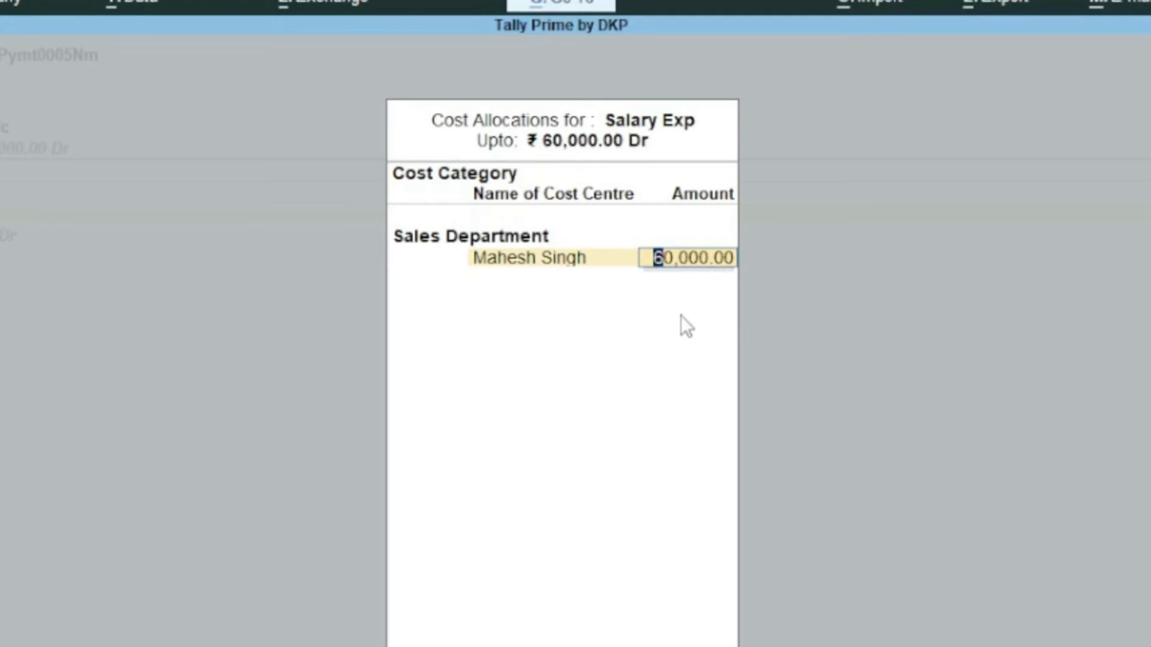
type("20000")
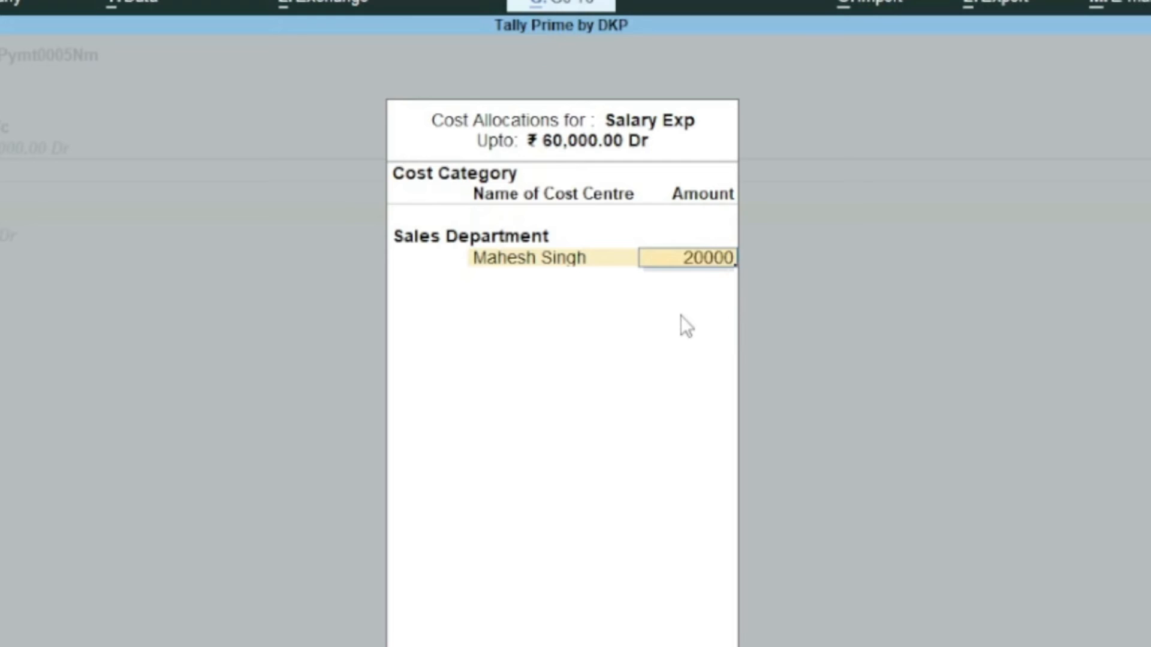
key("Return")
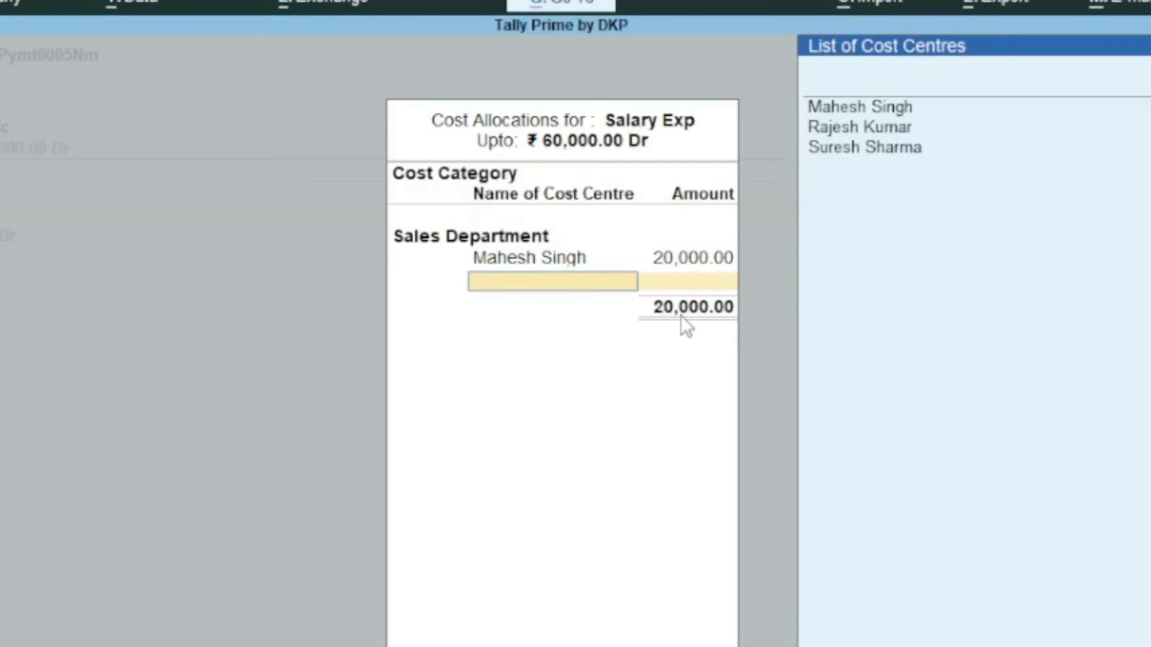
Step: Allocate 20000 of the salary expense to the second listed cost centre under Sales Department
key("Down")
key("Down")
key("Return")
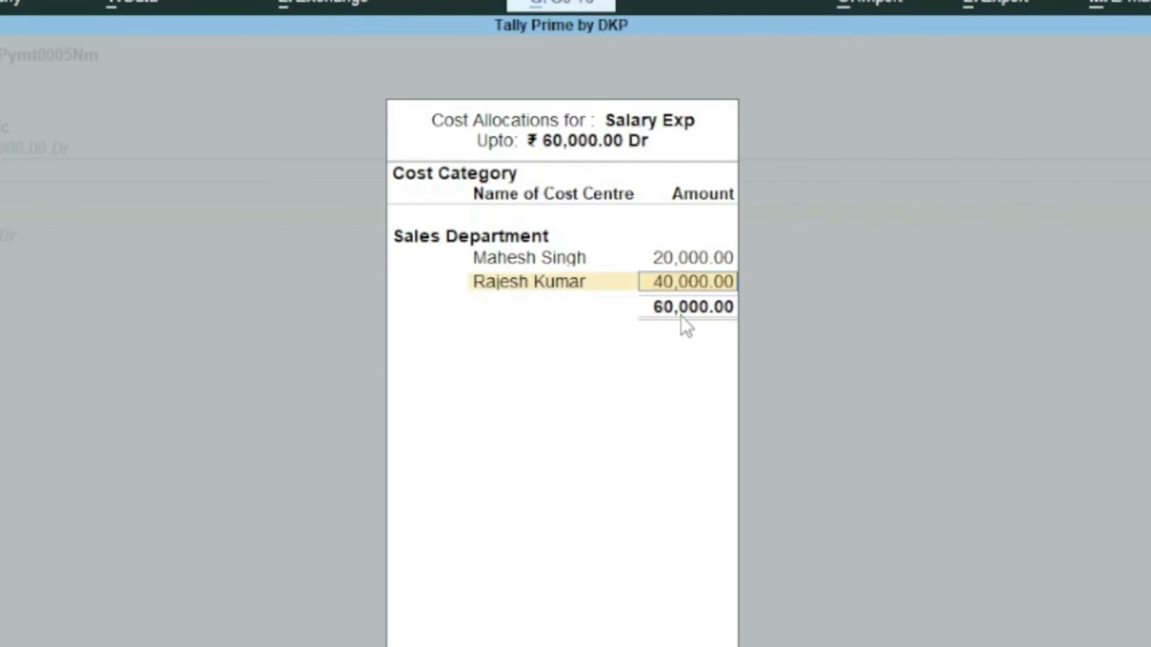
type("20000")
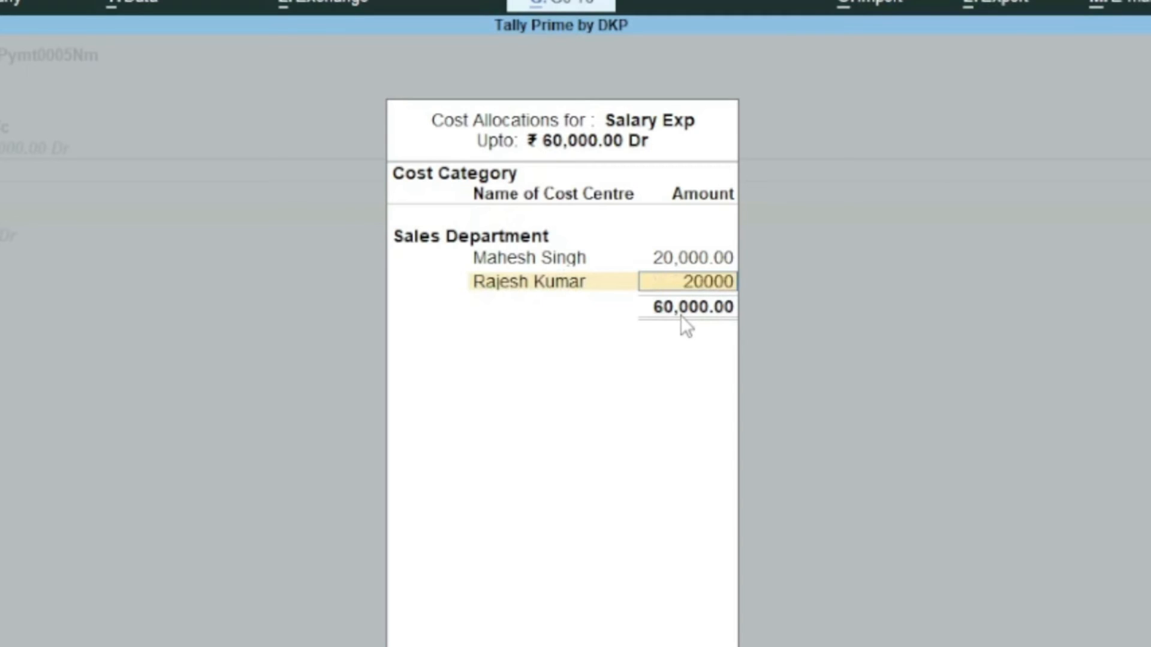
key("Return")
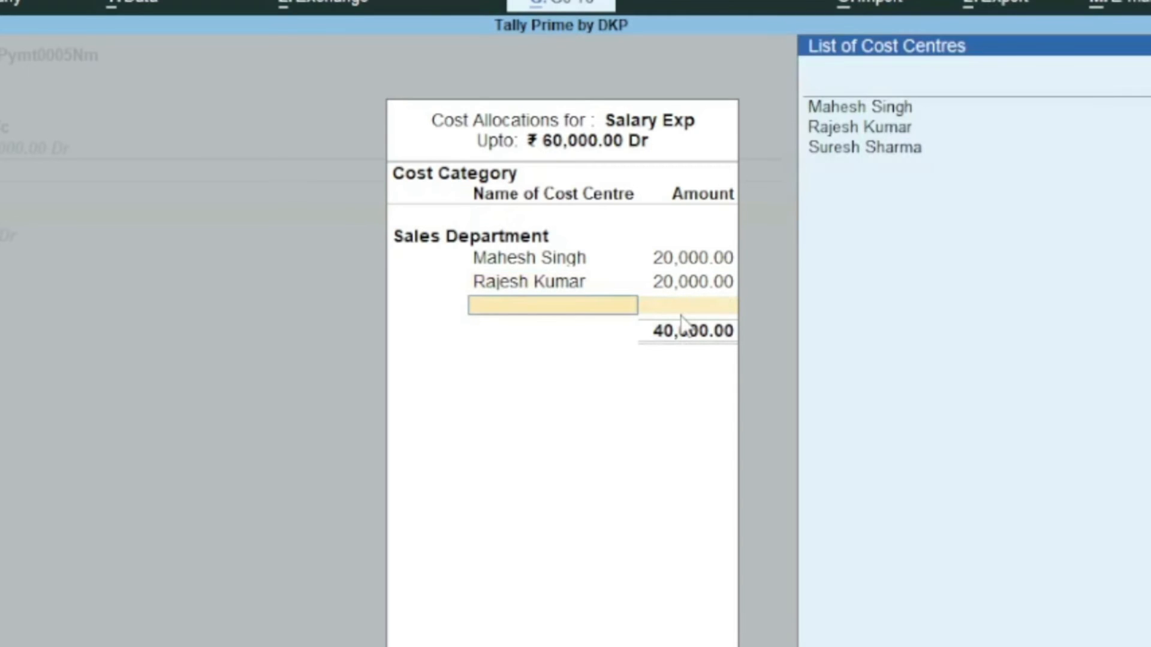
Step: Allocate the remaining 20,000 of the salary expense to the third listed cost centre under Sales Department
key("Down")
key("Down")
key("Down")
key("Return")
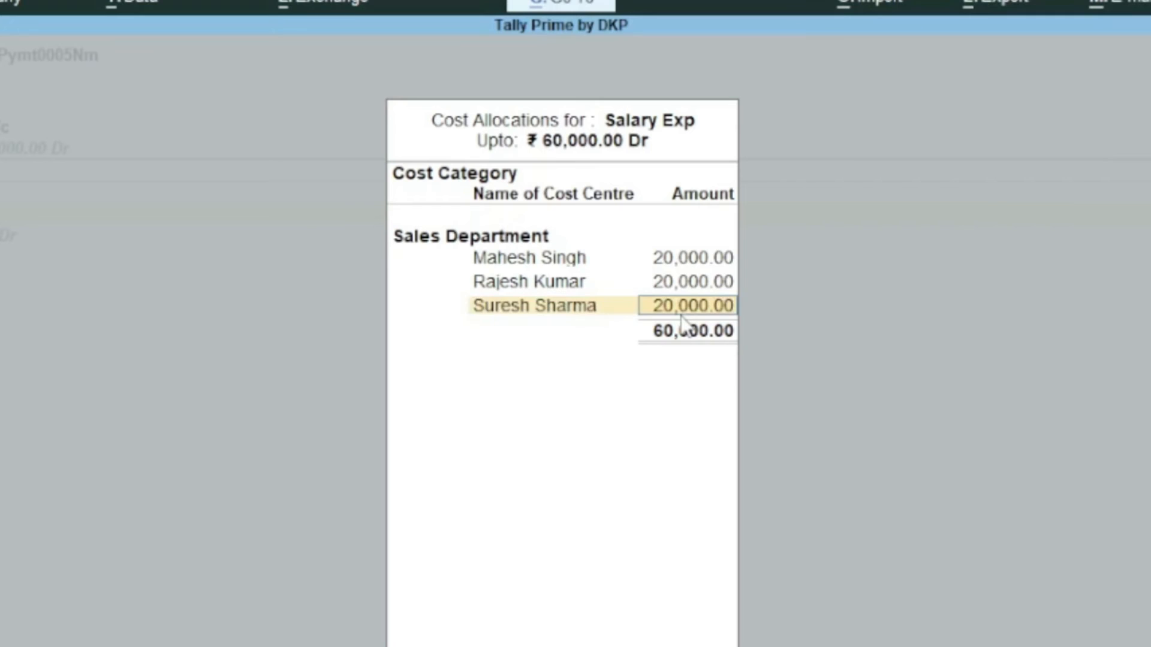
key("Return")
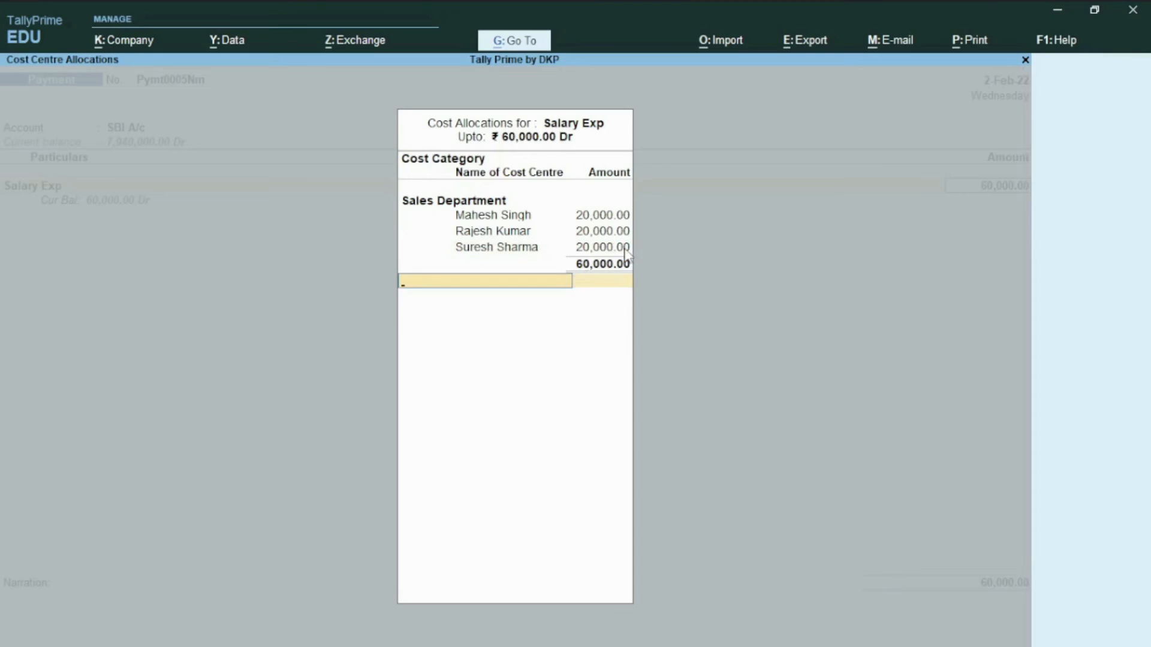
Step: Finish the Sales Department allocation and add a second Salary Exp line of 50000 to the payment voucher
key("Return")
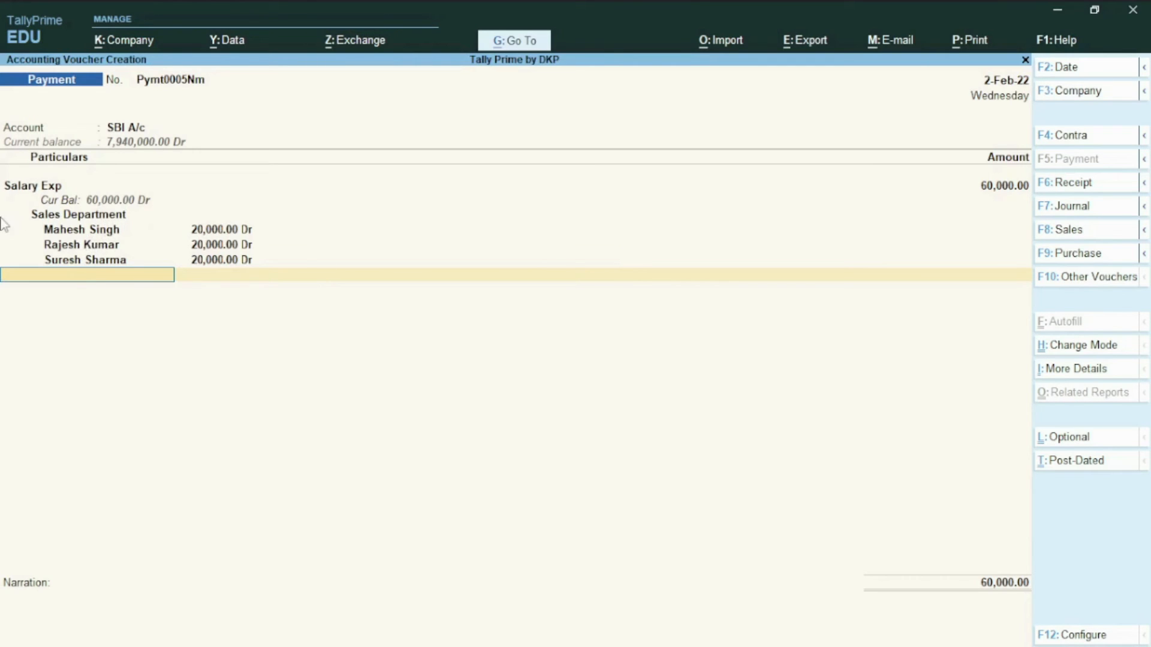
type("SA")
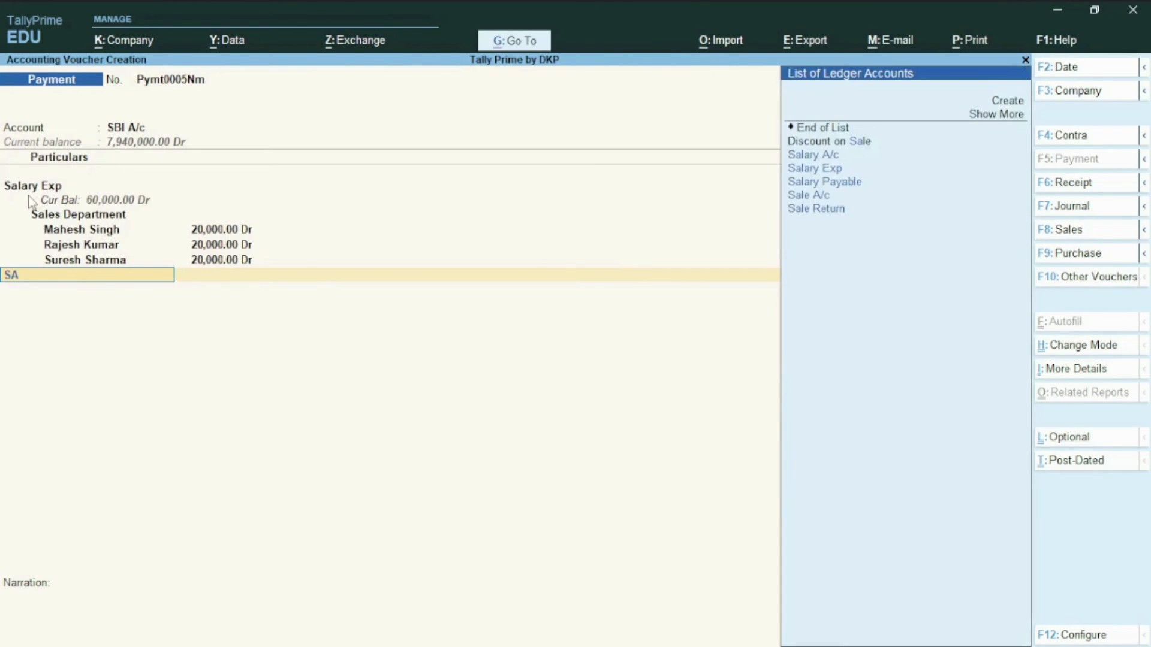
type("L")
key("Down")
key("Down")
key("Up")
key("Return")
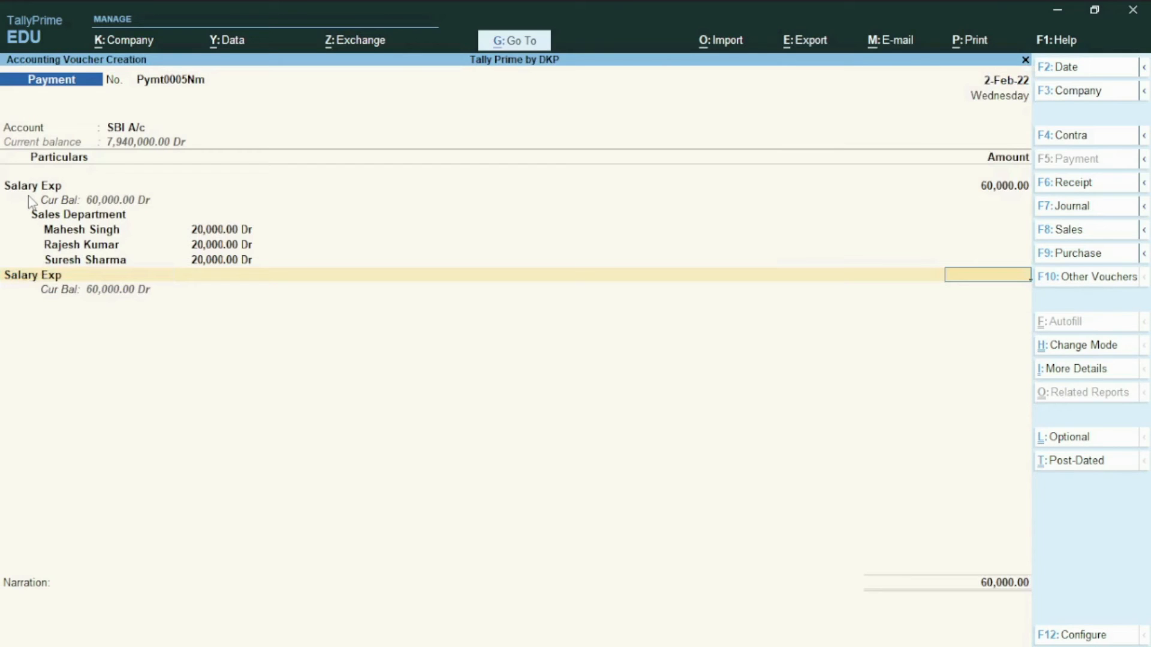
type("50000")
key("Return")
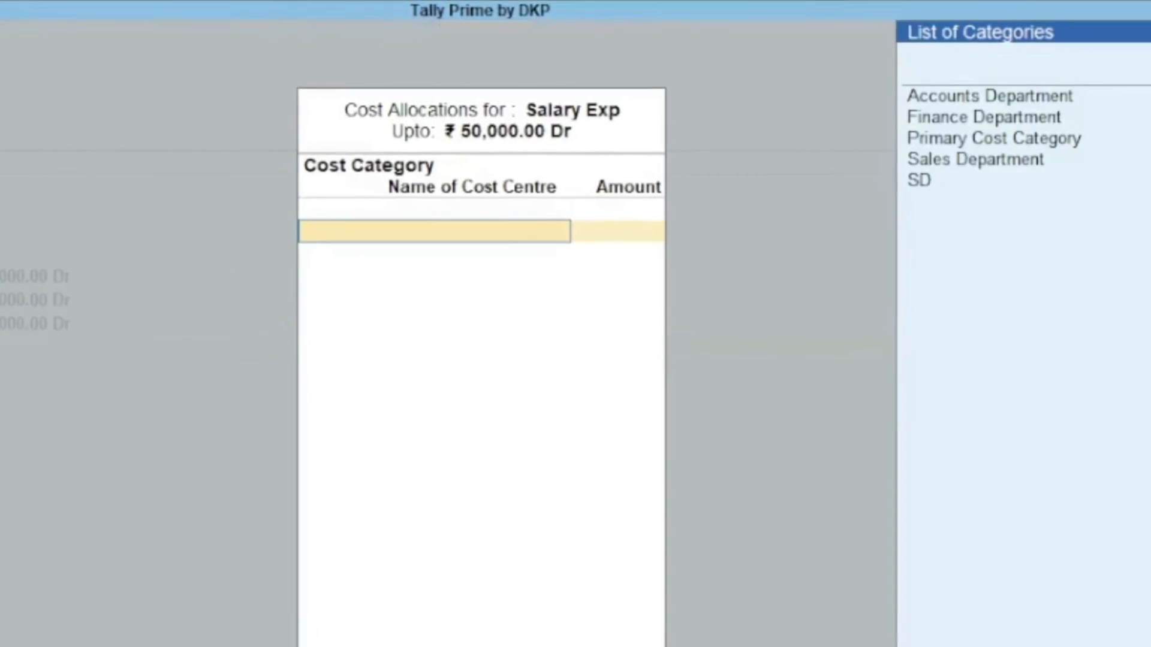
Step: Choose Accounts Department as the cost category for the second Salary Exp line
type("A")
key("Down")
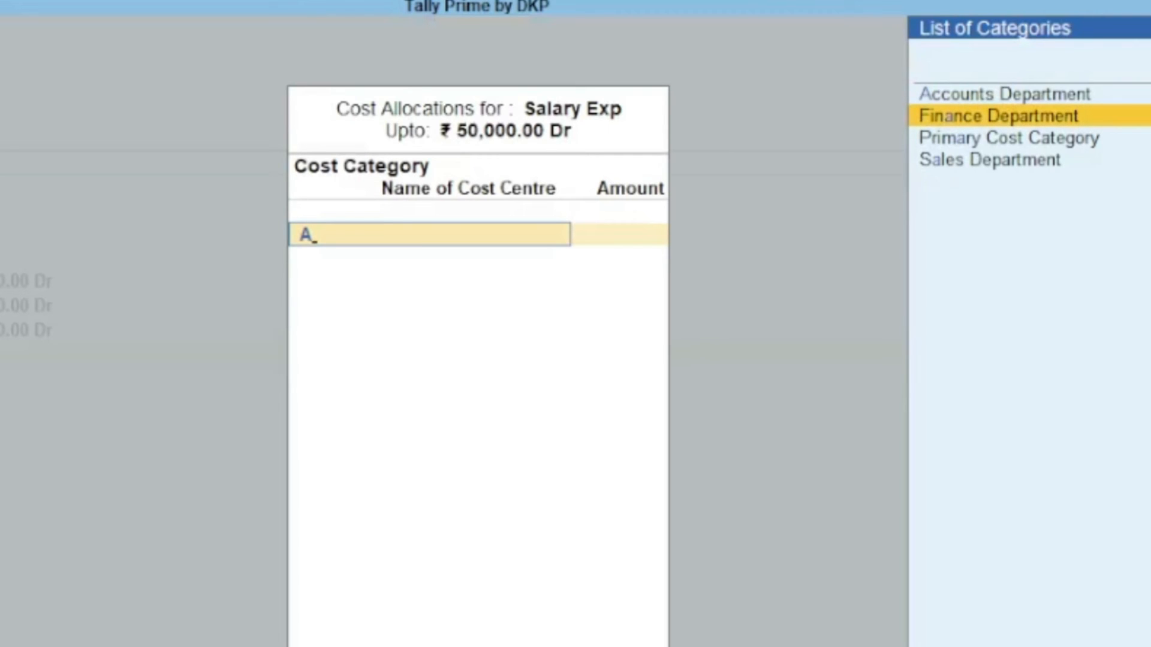
key("Up")
key("Return")
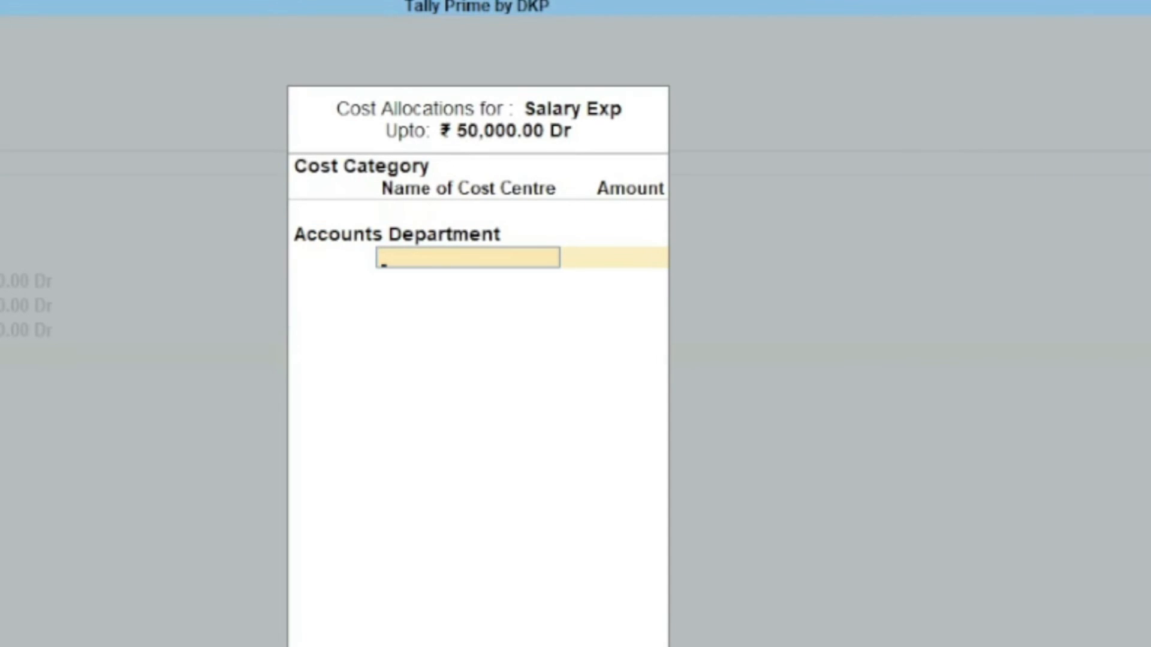
Step: Allocate 10000 of the salary expense to the first listed cost centre under Accounts Department
key("Down")
key("Down")
key("Down")
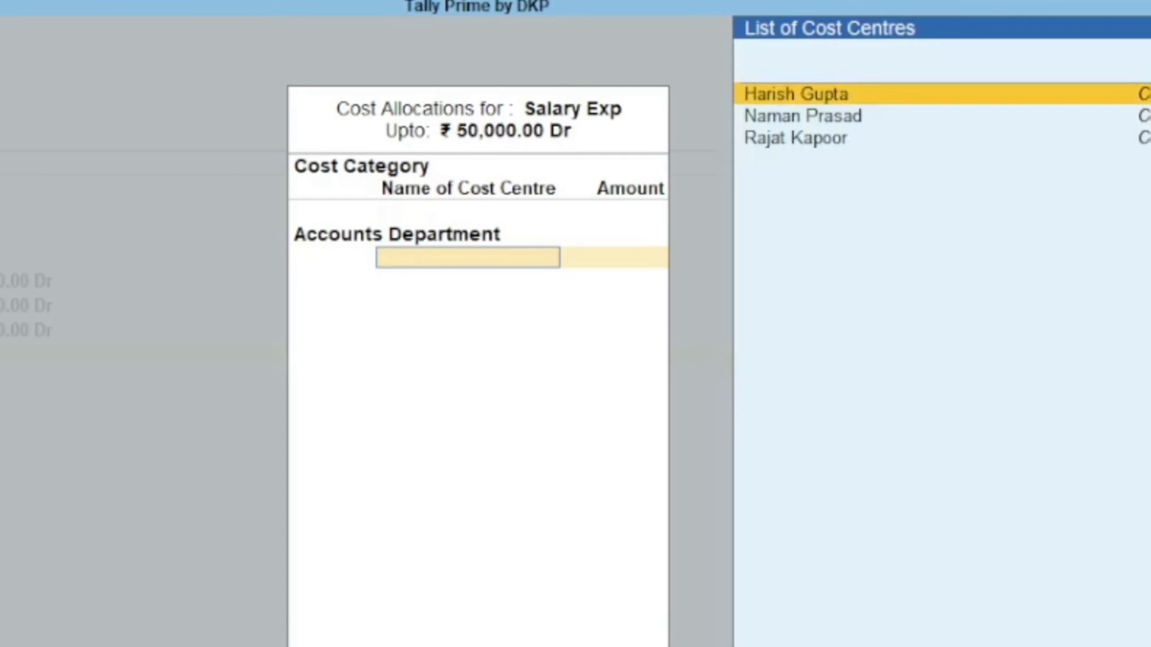
key("Return")
type("10,0")
type("0")
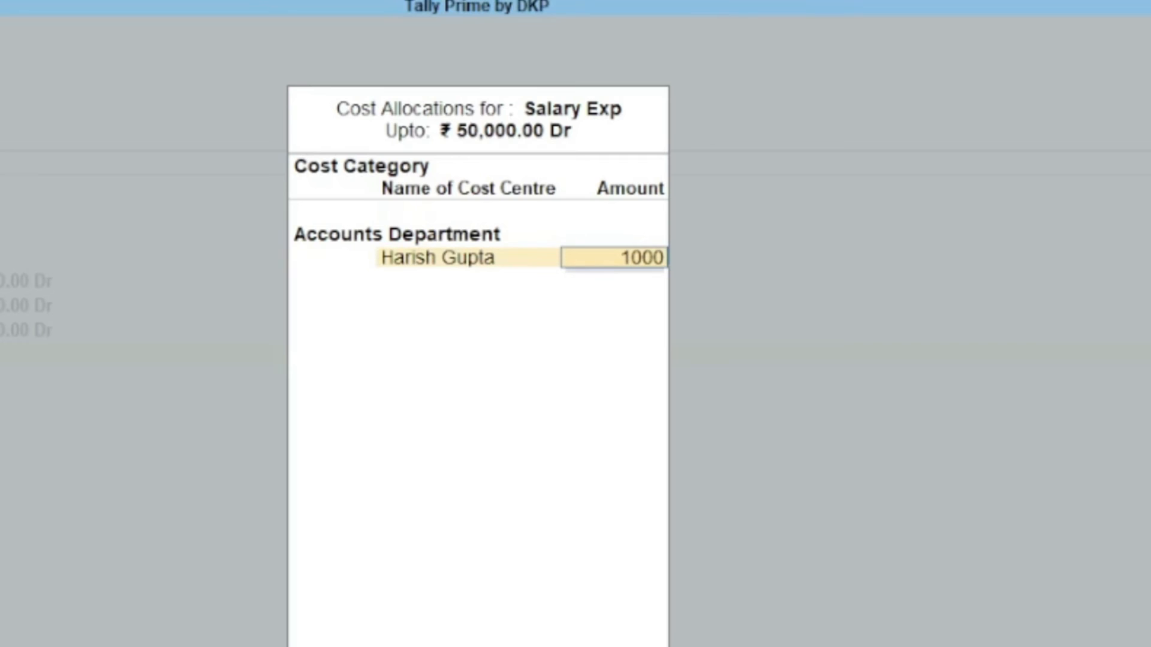
type("0")
key("Return")
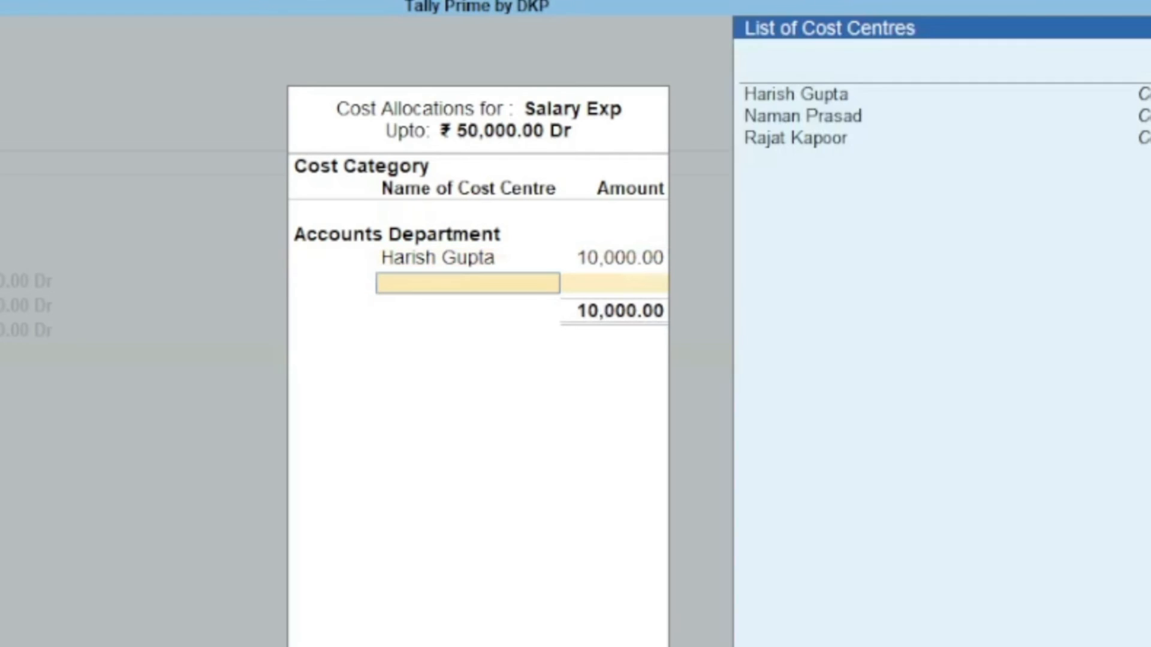
Step: Allocate 20000 of the salary expense to the second listed cost centre under Accounts Department
key("Down")
key("Down")
key("Return")
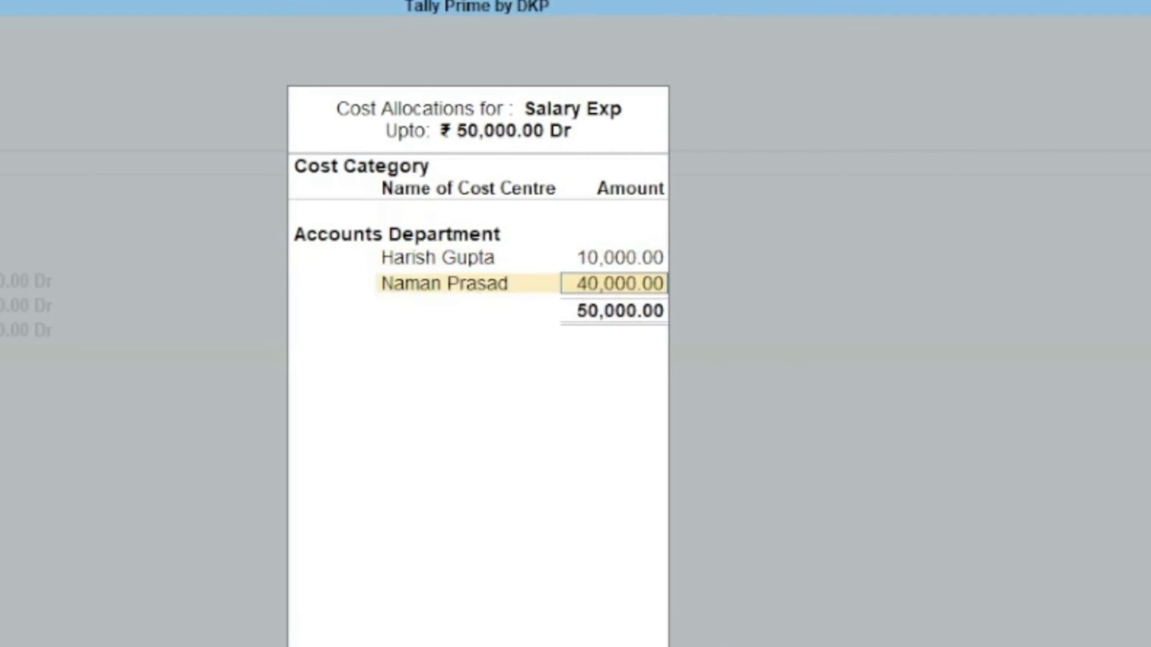
type("20000")
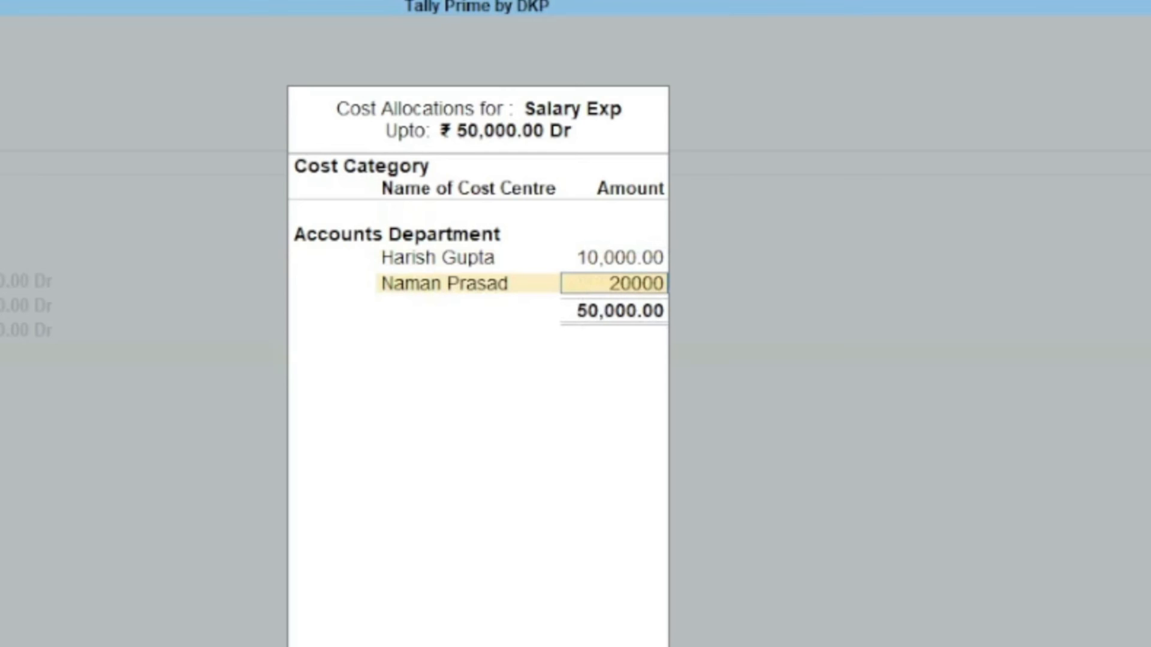
key("Return")
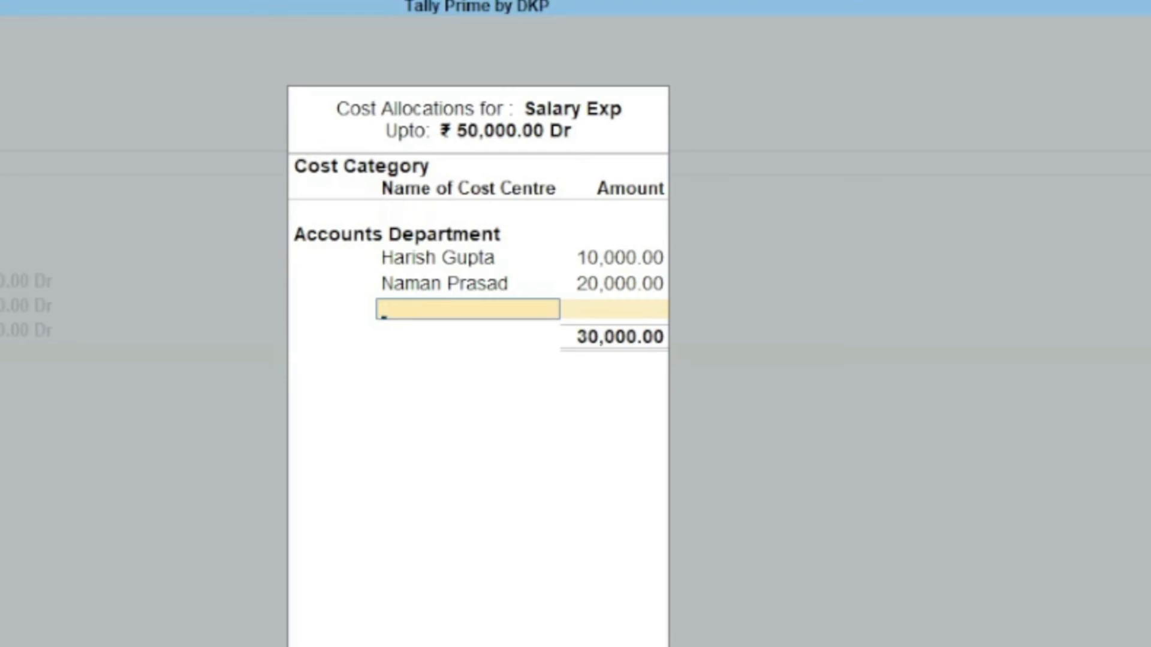
Step: Allocate the remaining 20,000 to the third listed cost centre under Accounts Department and finish the cost allocations
key("space")
key("Down")
key("Down")
key("Down")
key("Down")
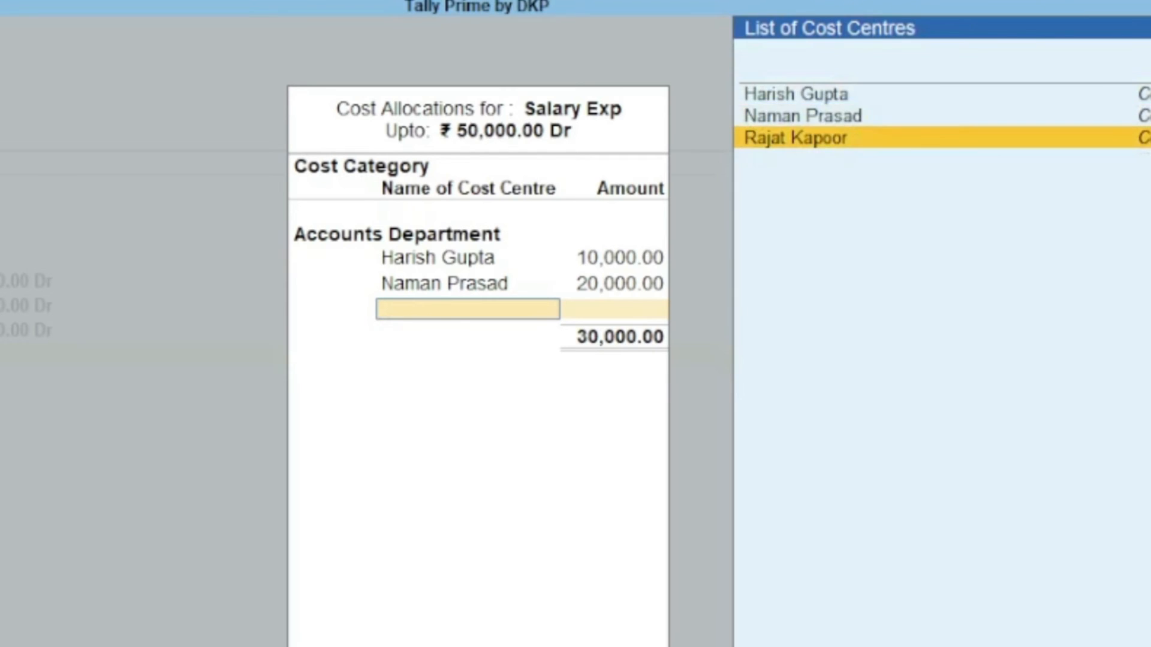
key("Return")
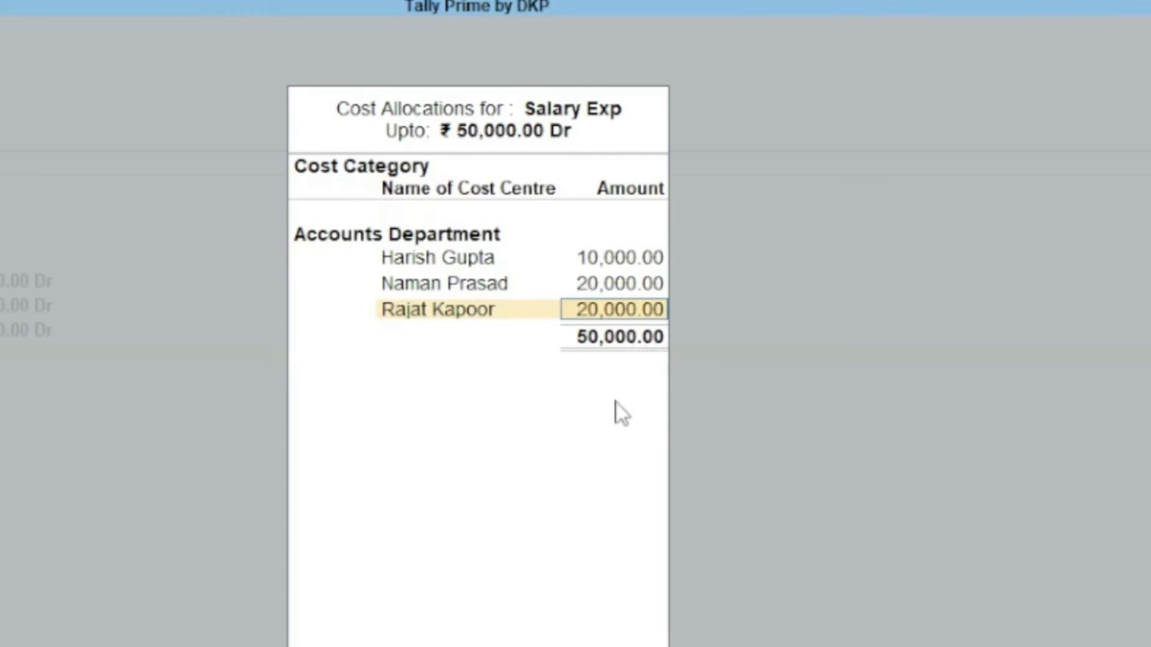
key("Return")
key("Return")
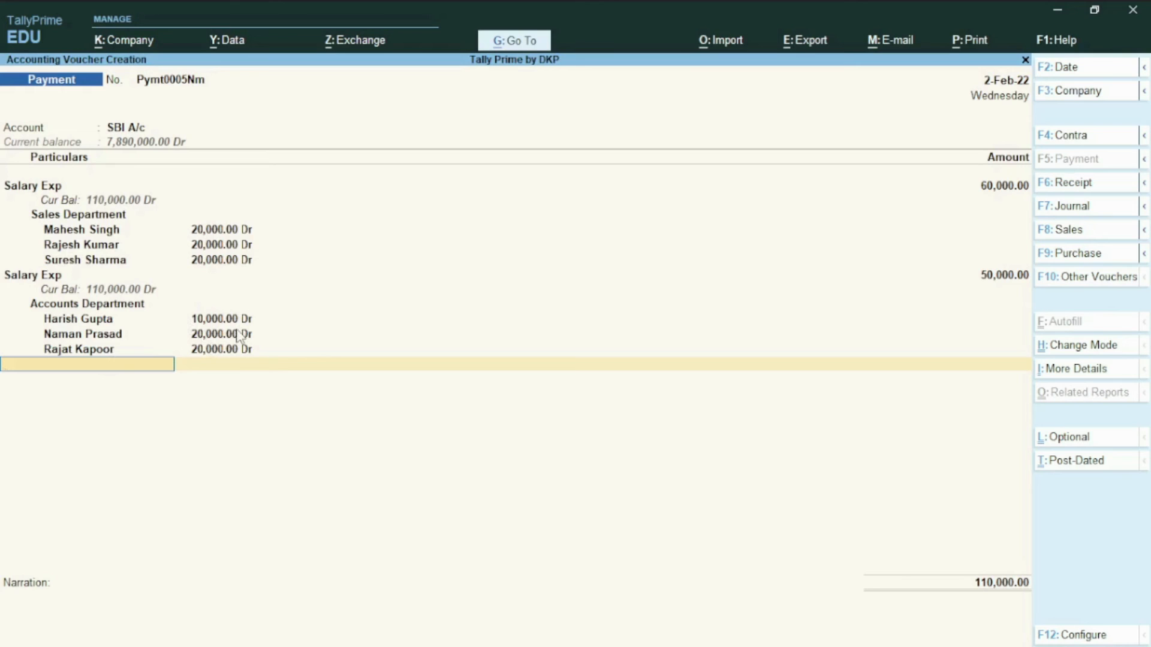
Step: Complete the SBI A/c bank allocation as a cheque with instrument number 454545, keeping the 2-Feb-22 instrument date
key("ctrl")
key("Return")
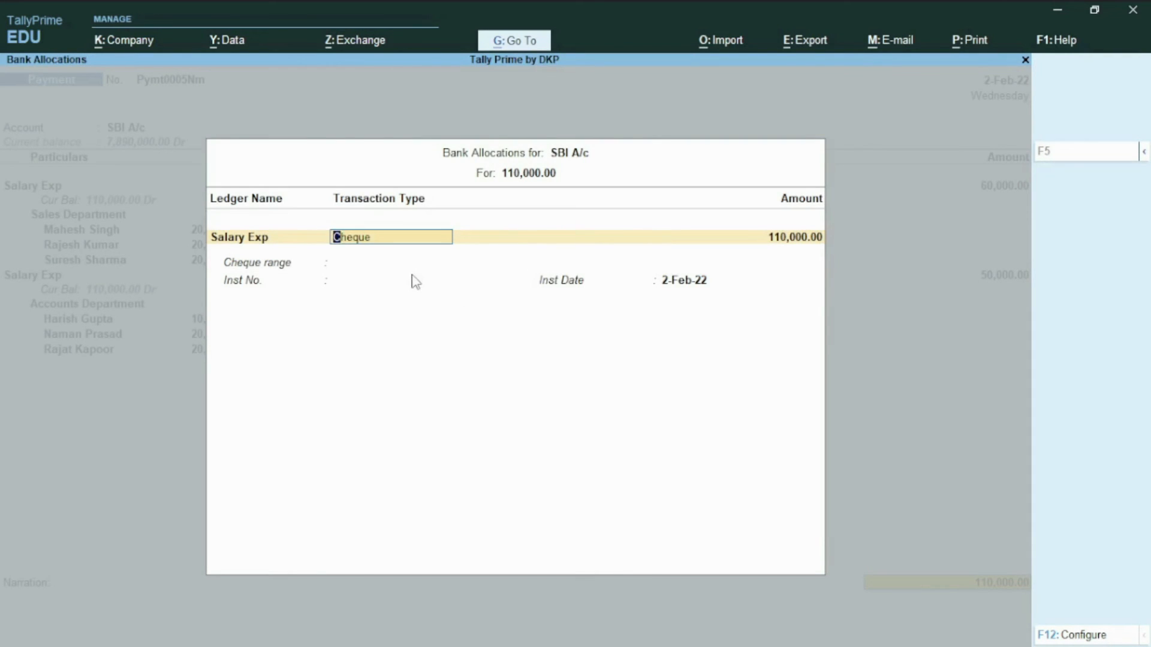
key("Return")
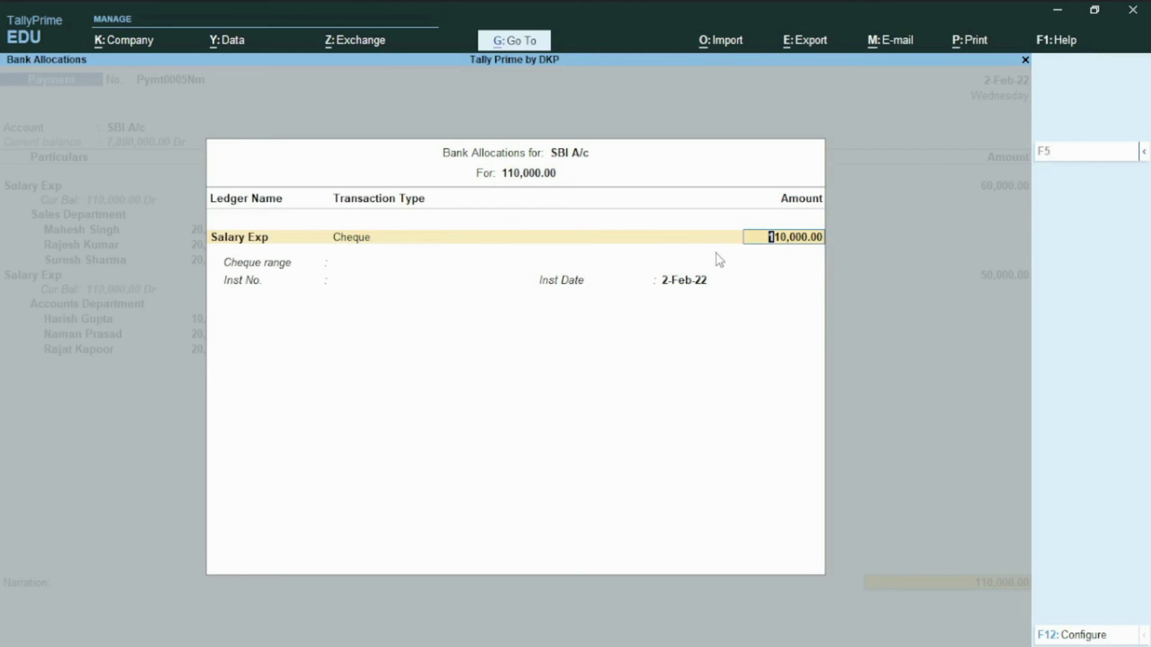
key("Return")
type("454545")
key("Return")
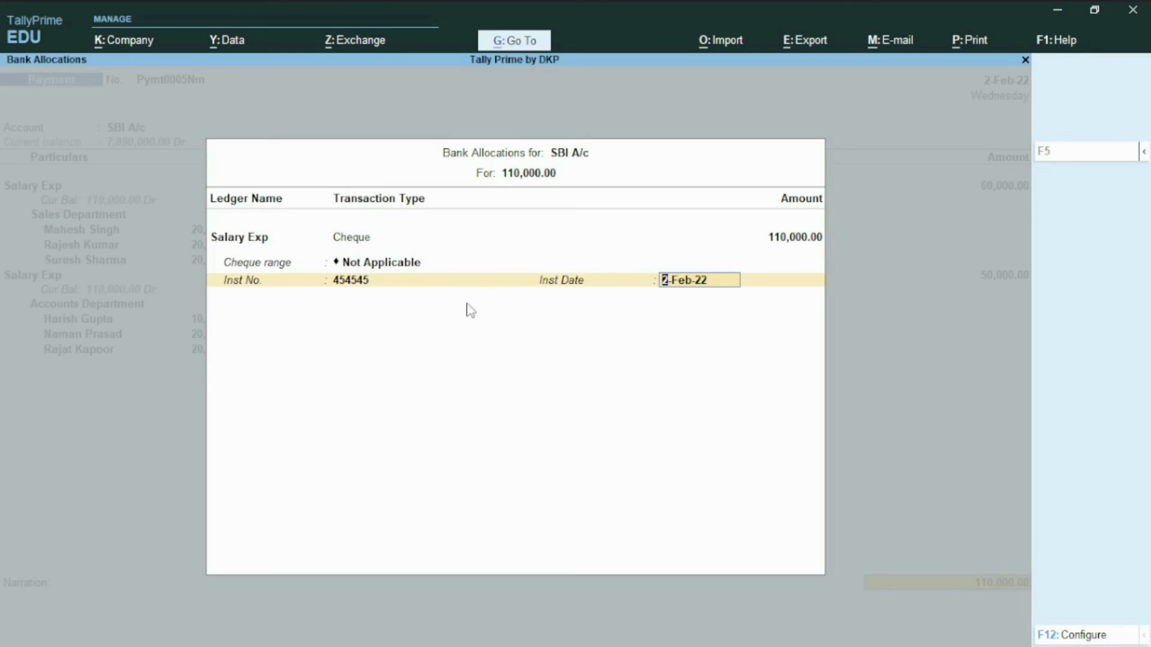
key("Return")
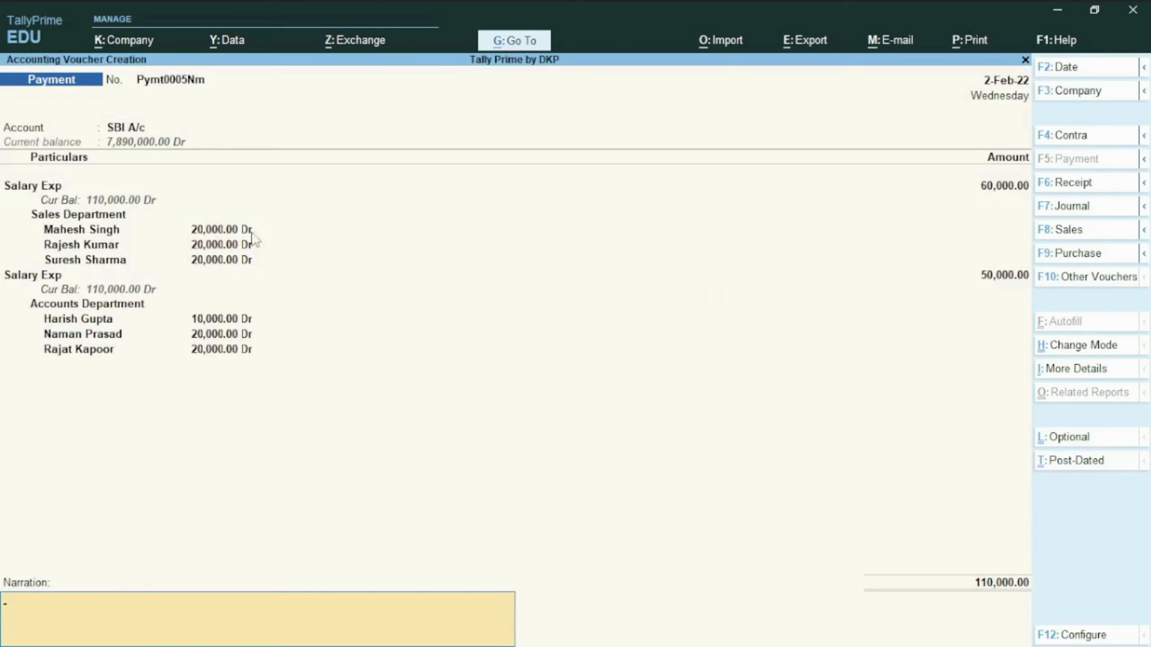
Step: Enter the narration "Being Salary Payment to our Emloyee" and save the payment voucher
type("Being Salary Payment to our Emloyee")
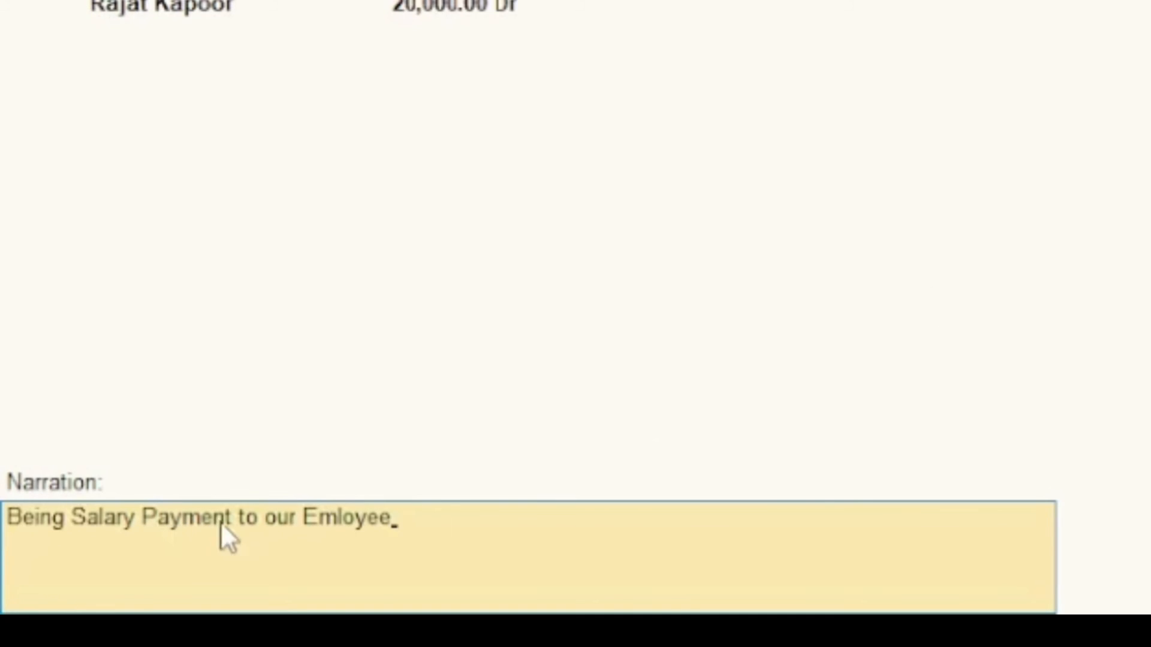
key("Return")
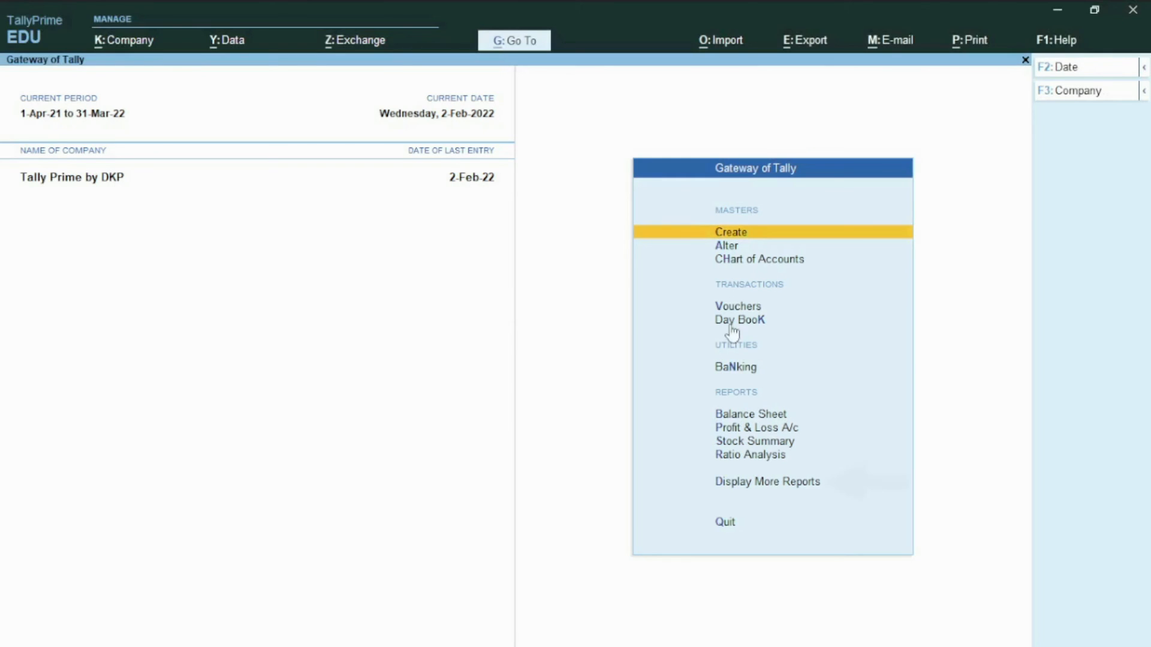
Step: View the cost centre Category Summary report, examining the Accounts Department and Sales Department amounts, then close it
left_click(760, 485)
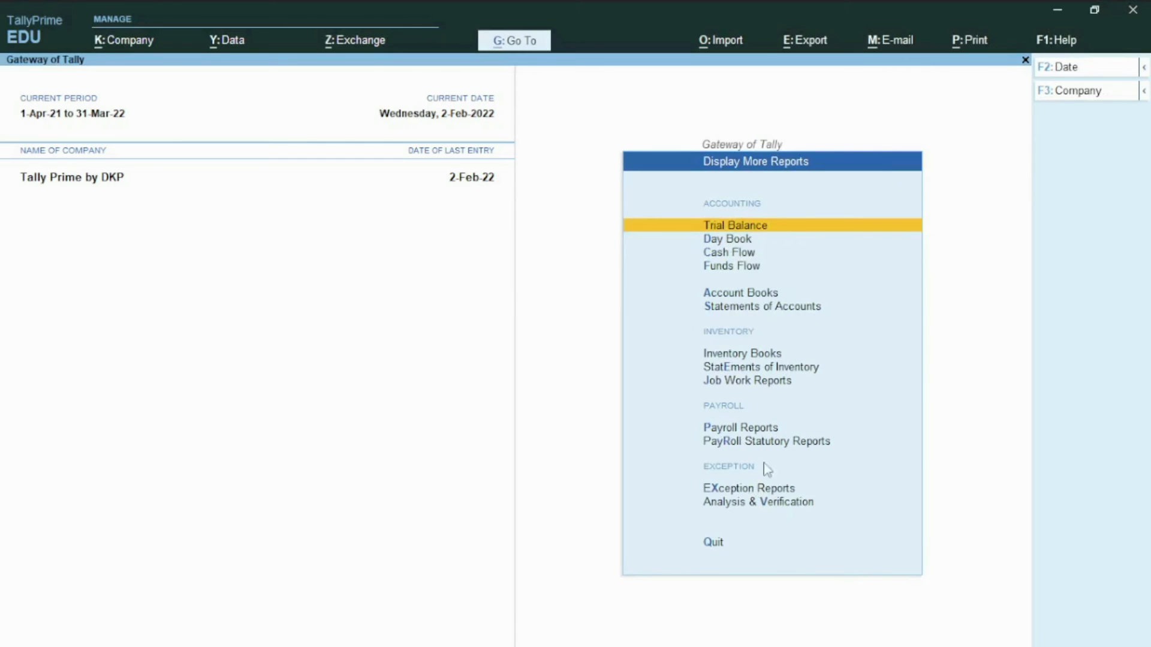
left_click(744, 306)
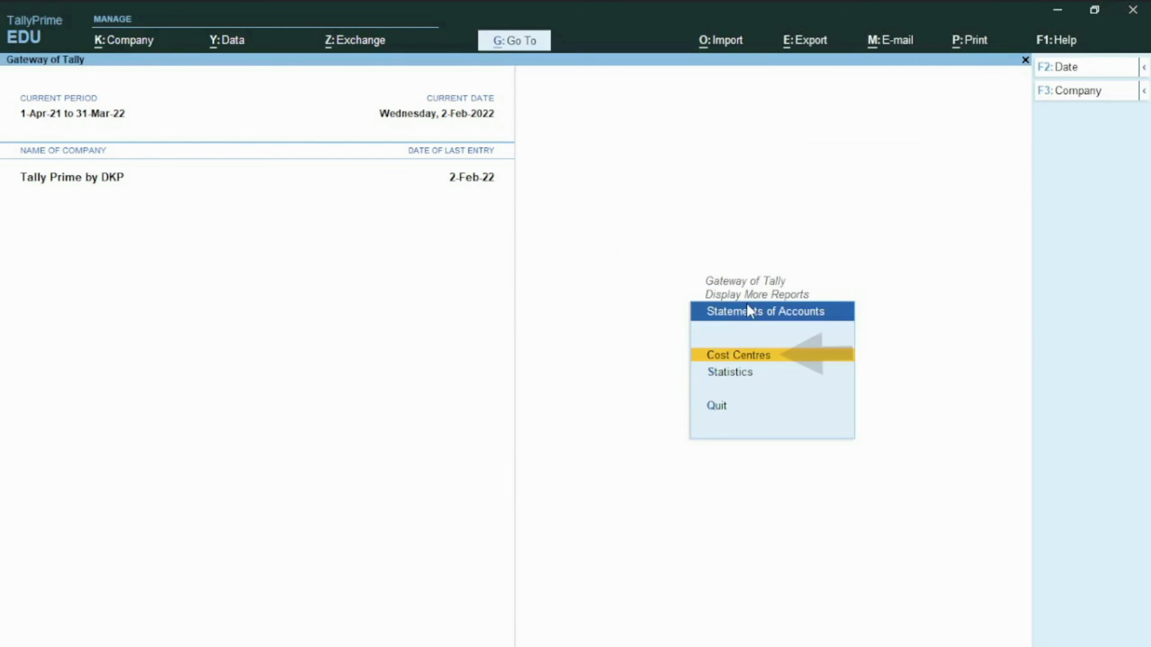
left_click(735, 357)
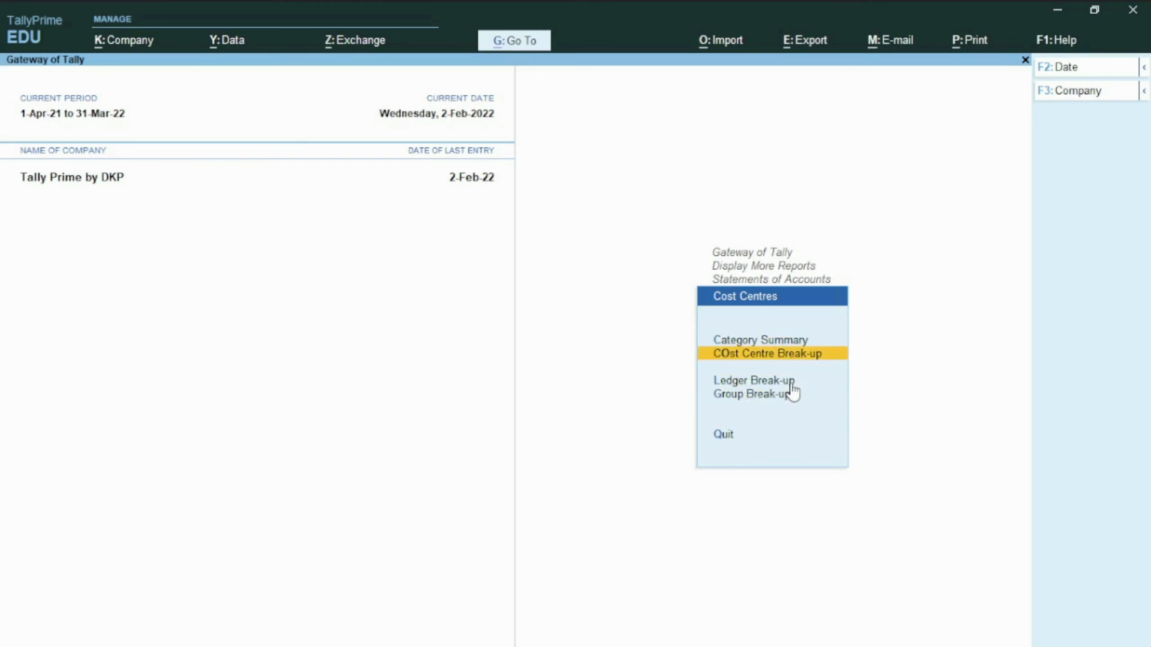
left_click(772, 352)
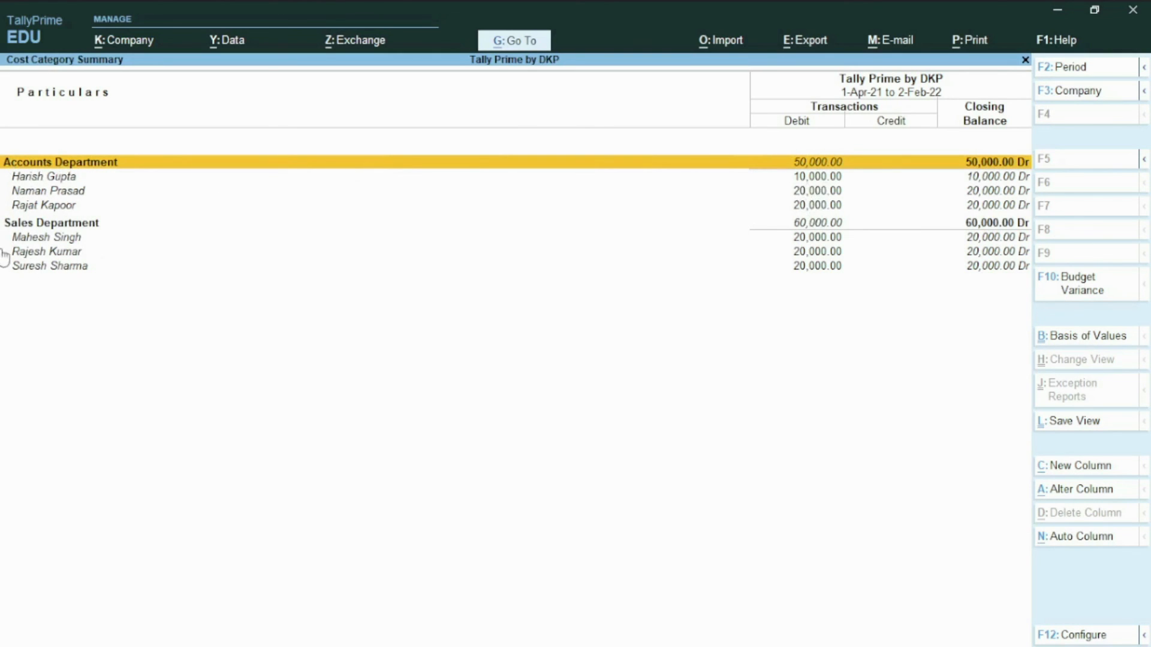
left_click(40, 228)
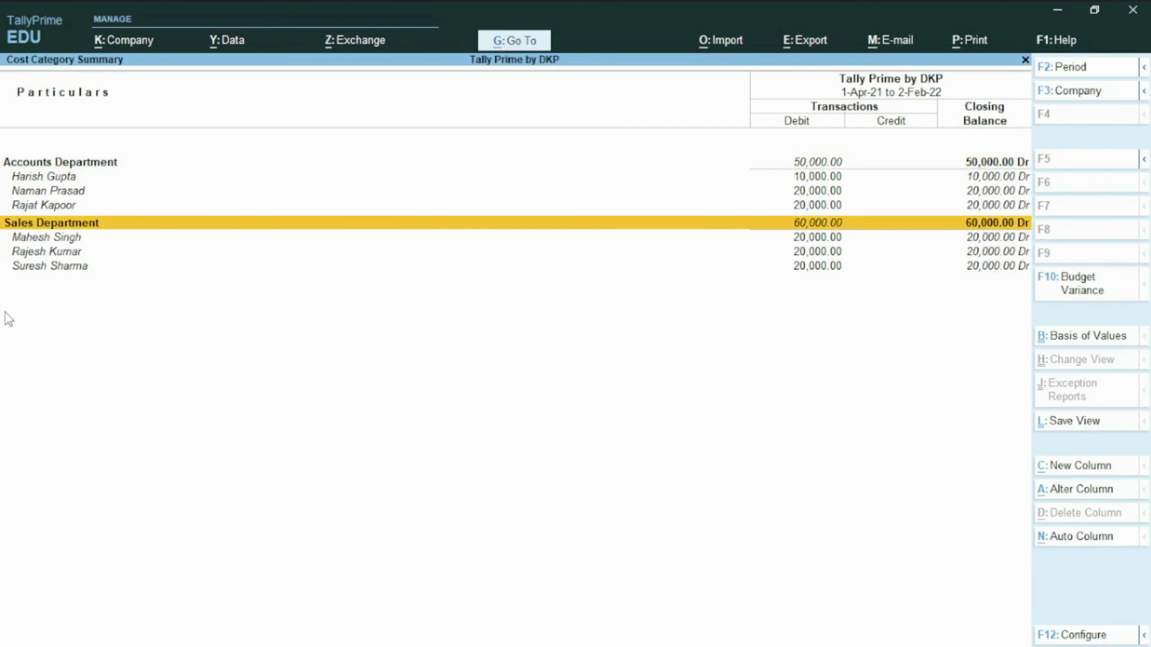
key("Escape")
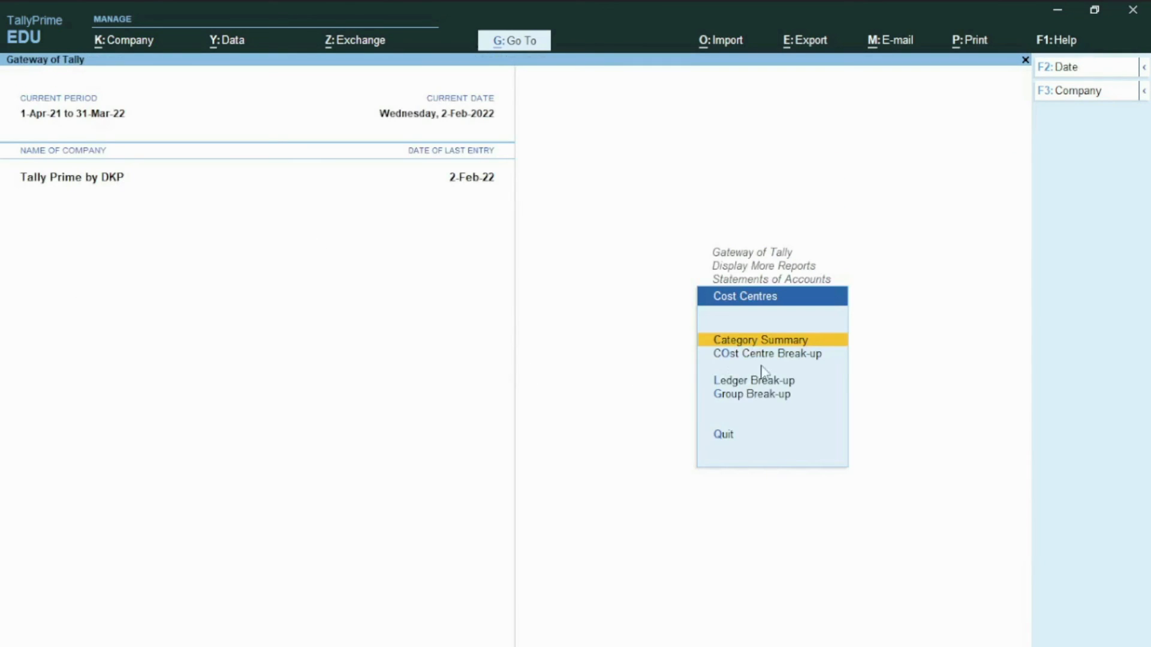
Step: View the Cost Centre Break-up report for the first listed Accounts Department cost centre and close it
key("Down")
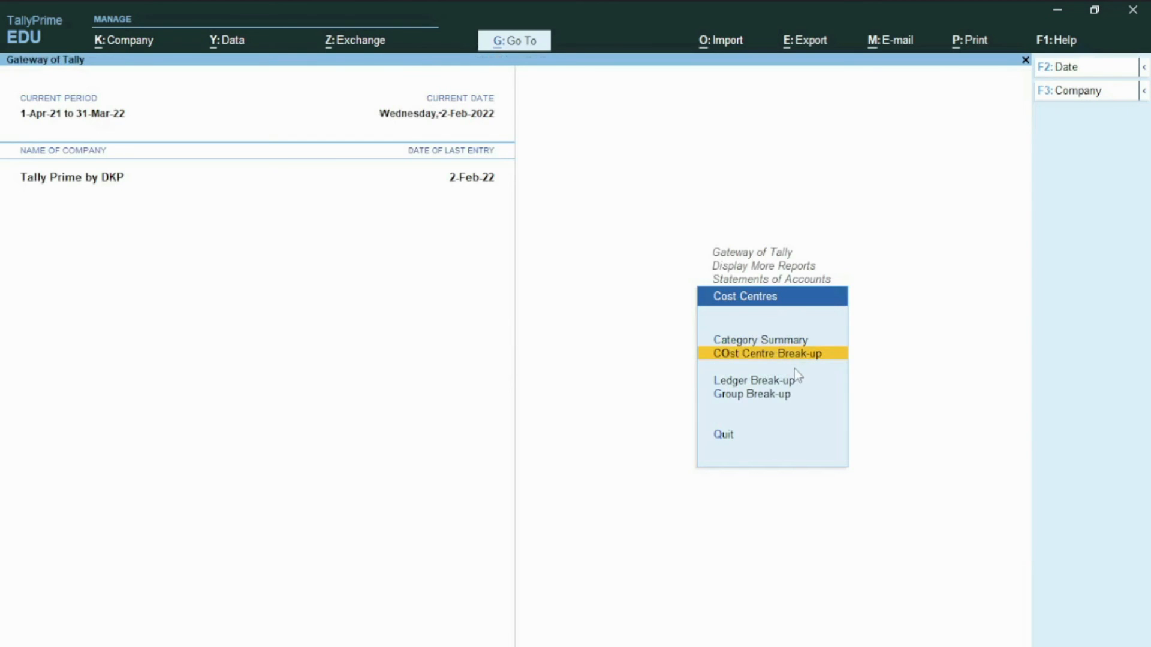
key("Return")
key("Down")
key("Up")
key("Up")
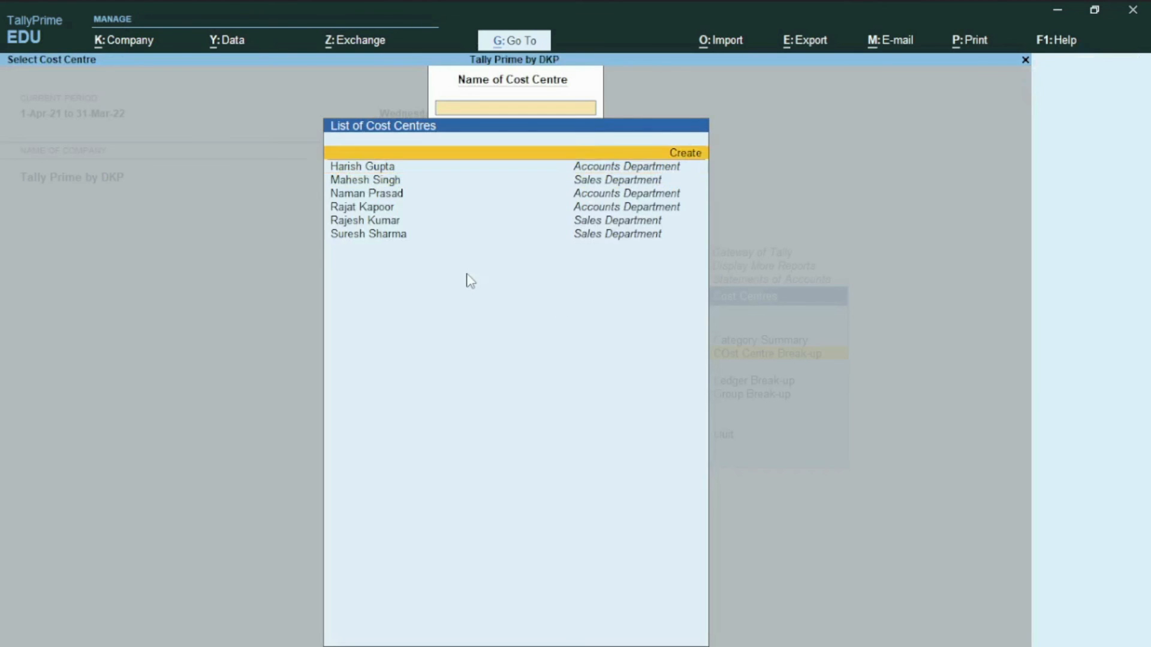
key("Down")
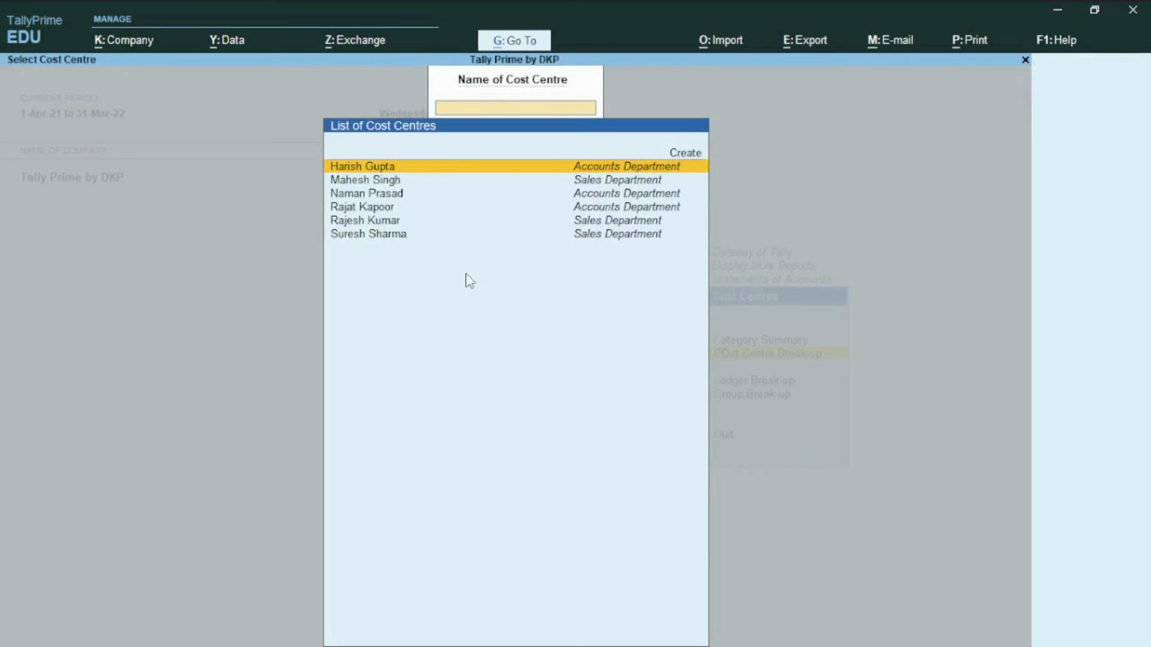
key("Return")
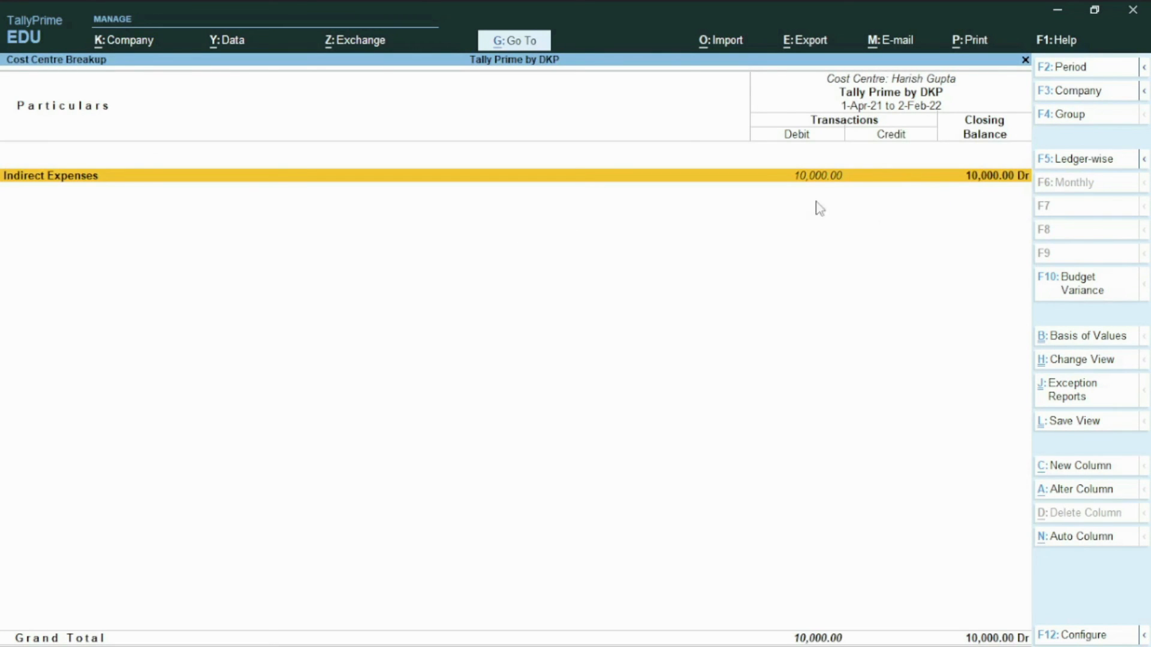
key("Escape")
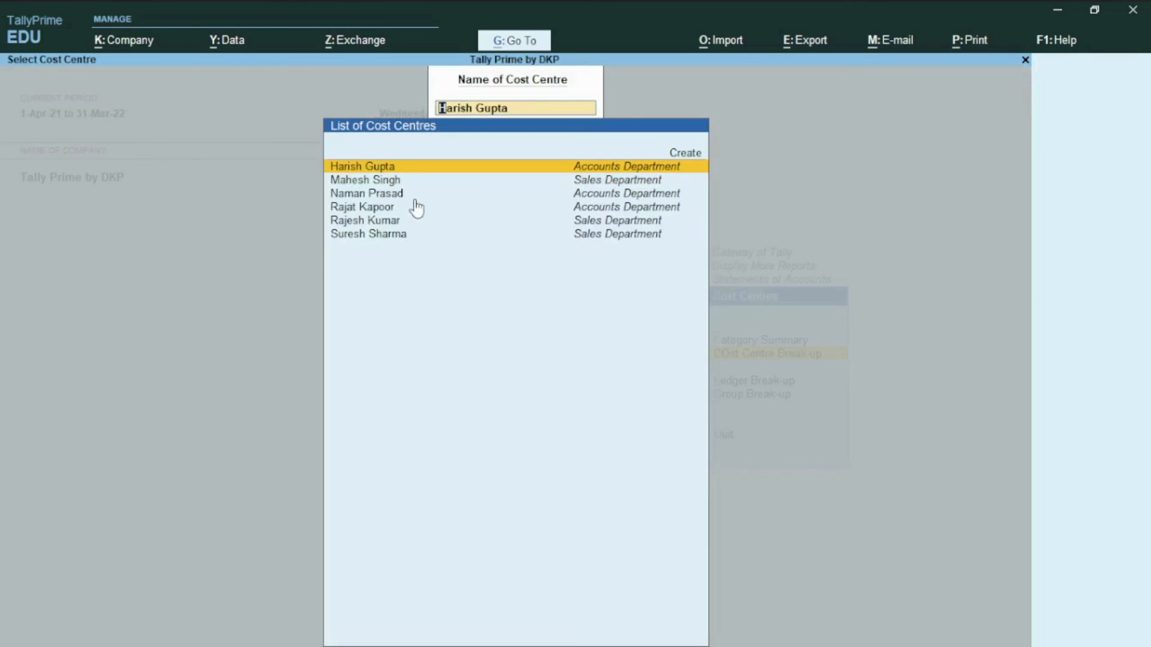
key("Escape")
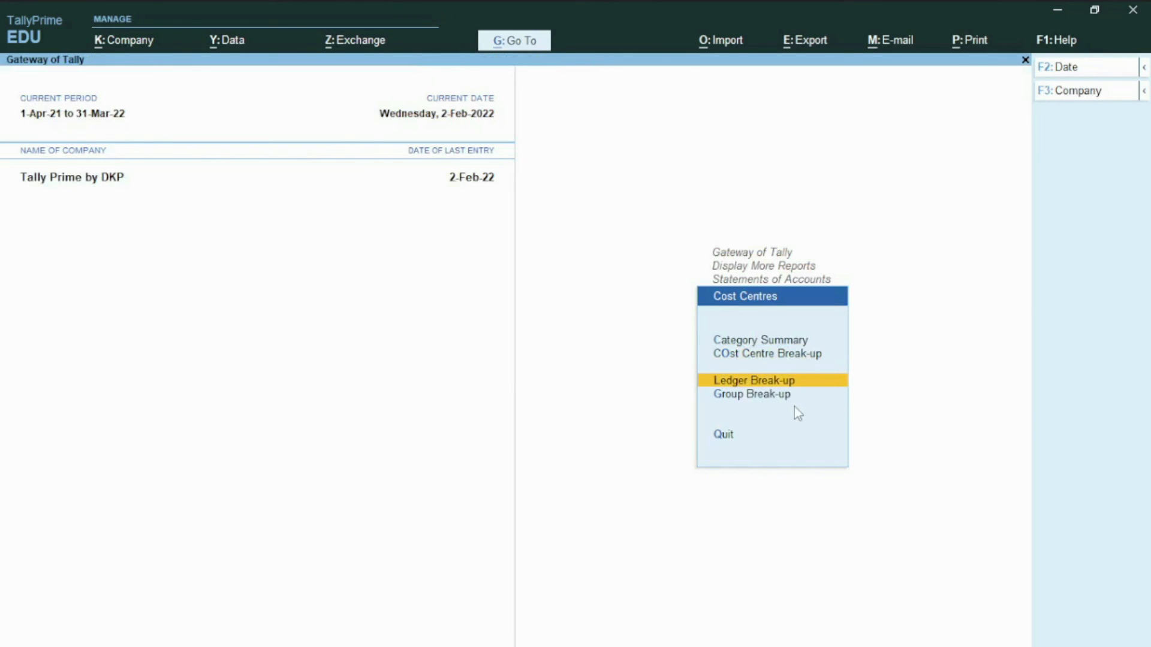
Step: View the cost centre Ledger Break-up report for the Salary Exp ledger and close it
key("Return")
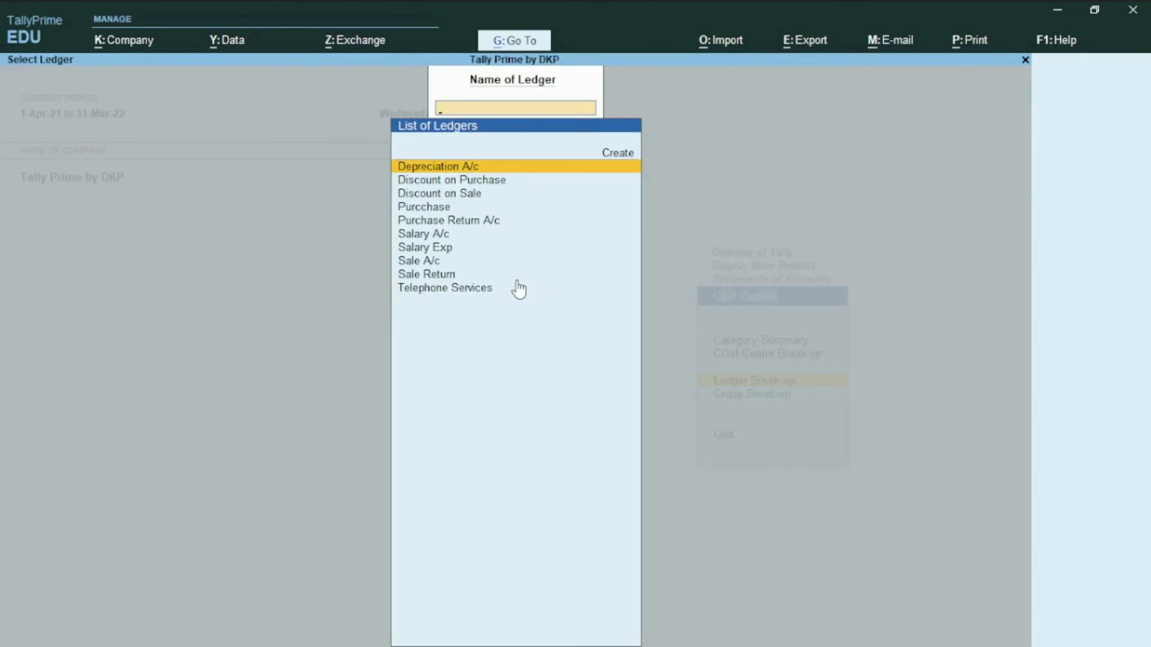
key("Down")
key("Down")
key("Up")
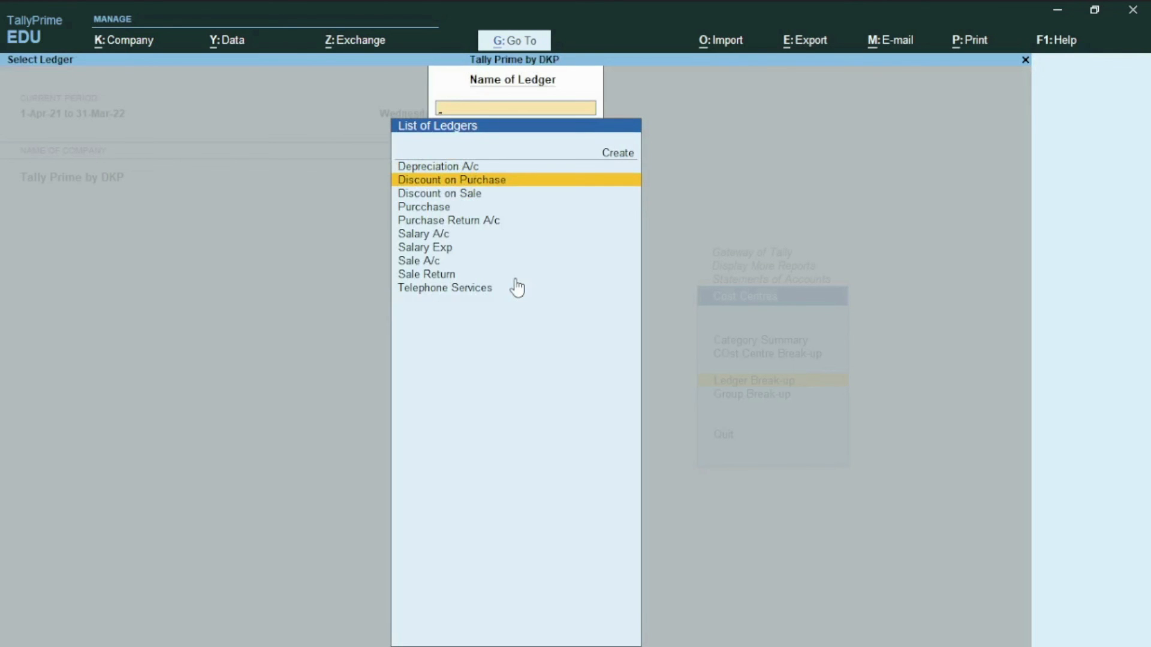
key("Down")
key("Down")
type("Sa")
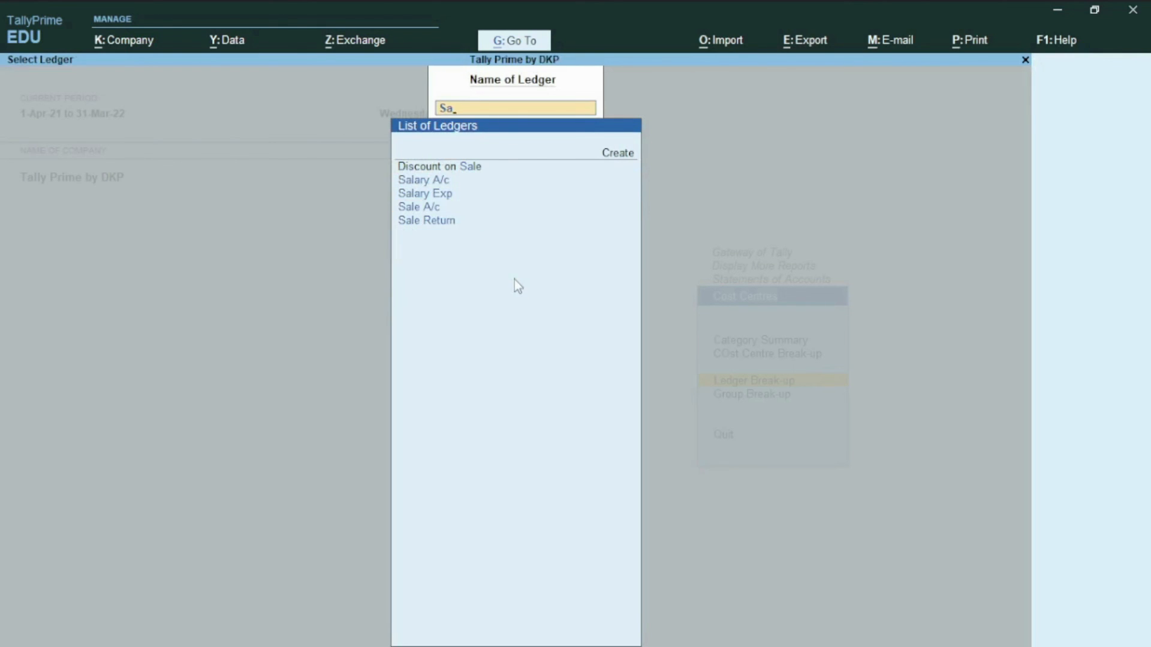
key("Down")
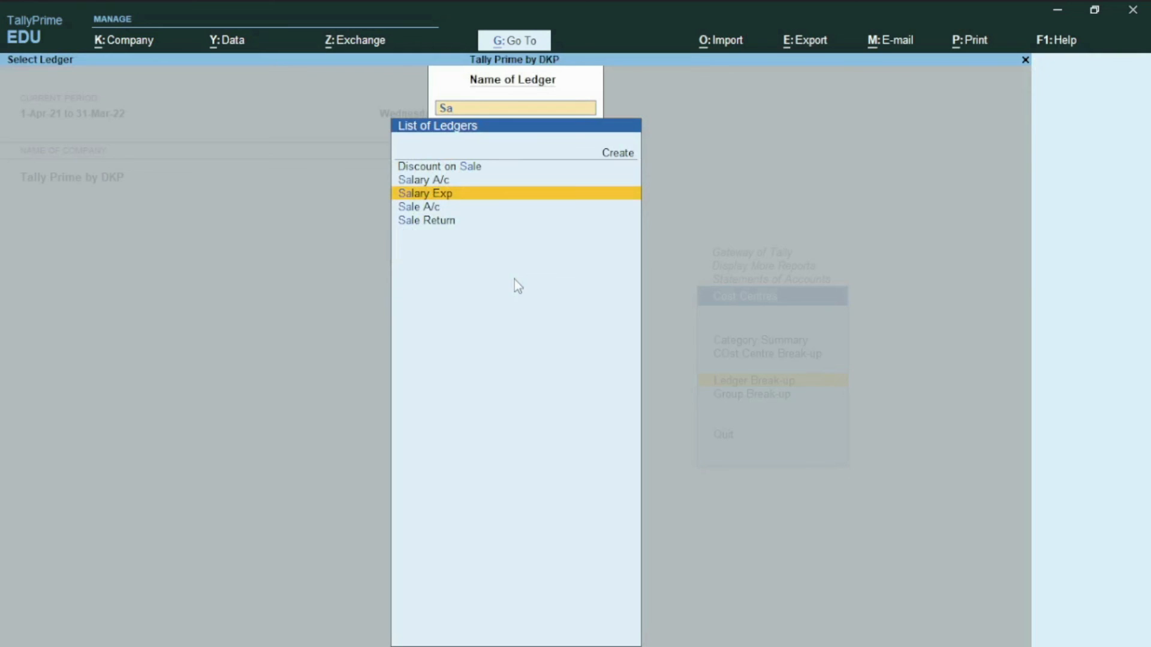
key("Return")
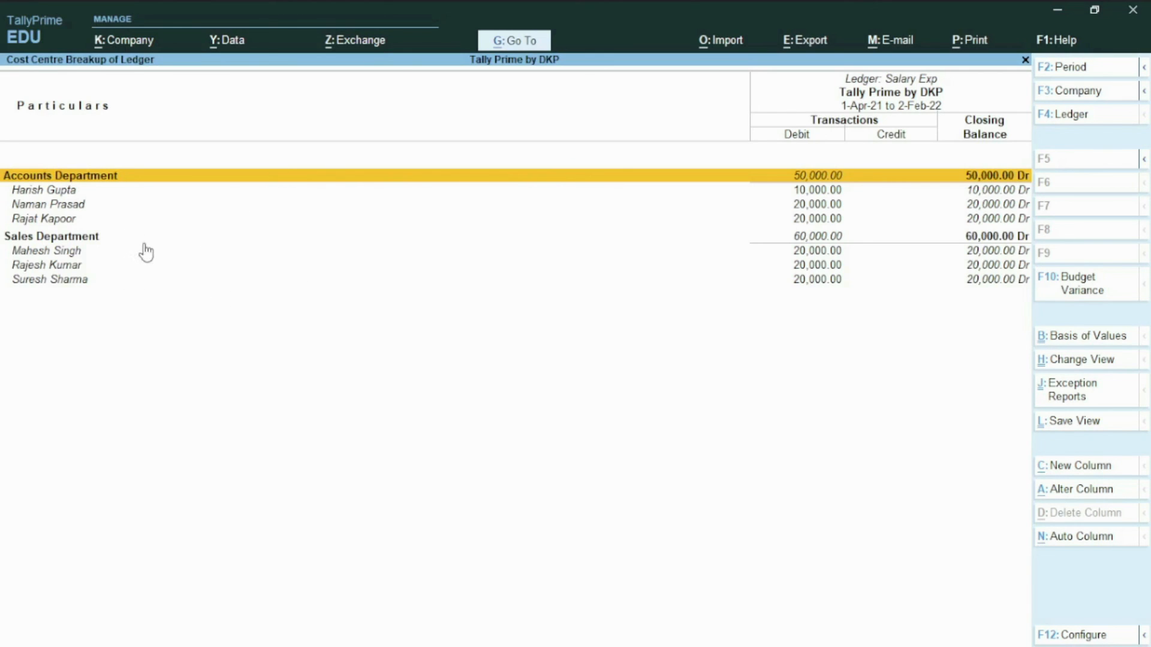
key("Escape")
key("Escape")
key("Escape")
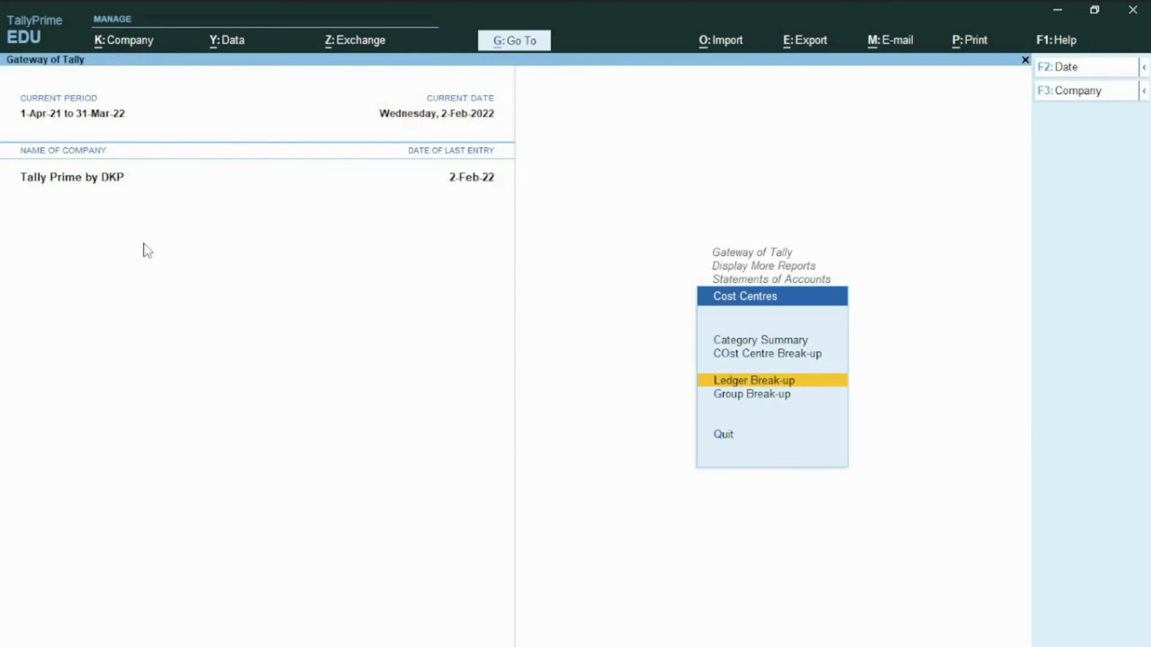
Step: View the cost centre Group Break-up report for the Indirect Expenses group and close it
key("Down")
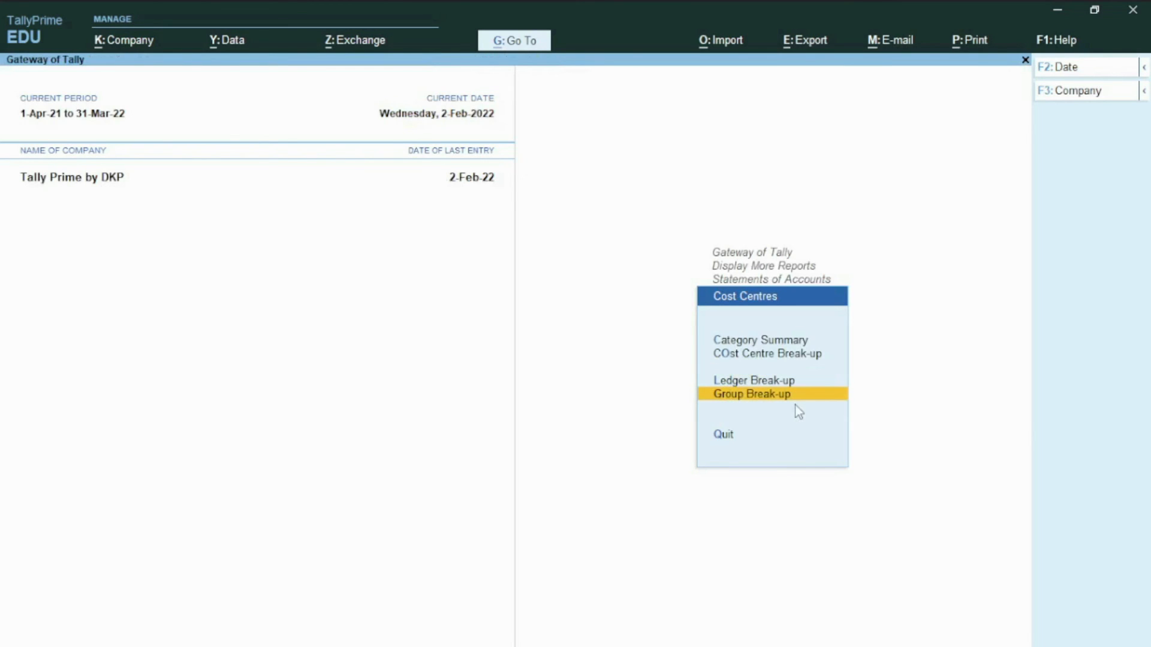
key("Return")
key("Down")
key("Down")
key("Down")
key("Up")
type("I")
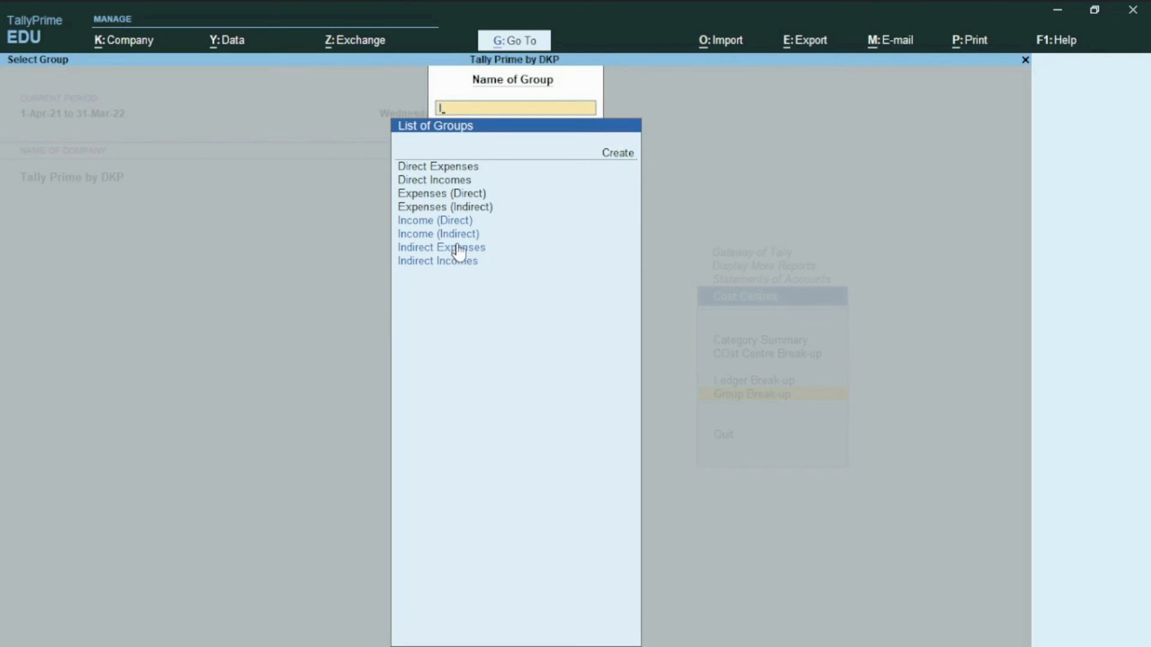
type("n")
key("Down")
key("Down")
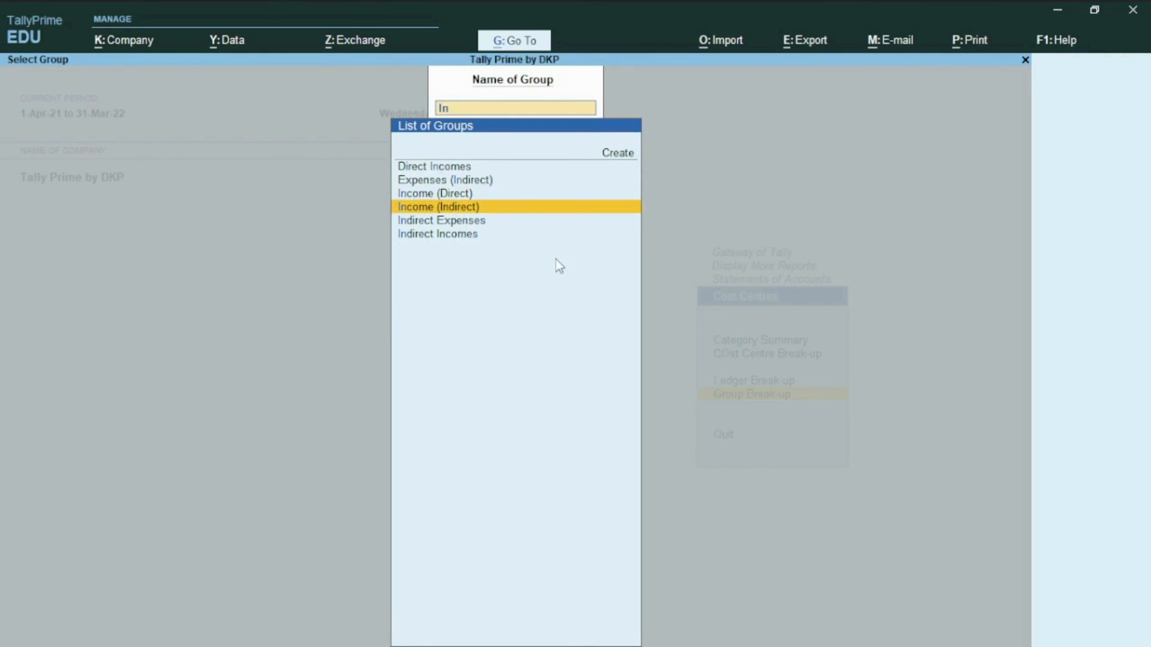
key("Down")
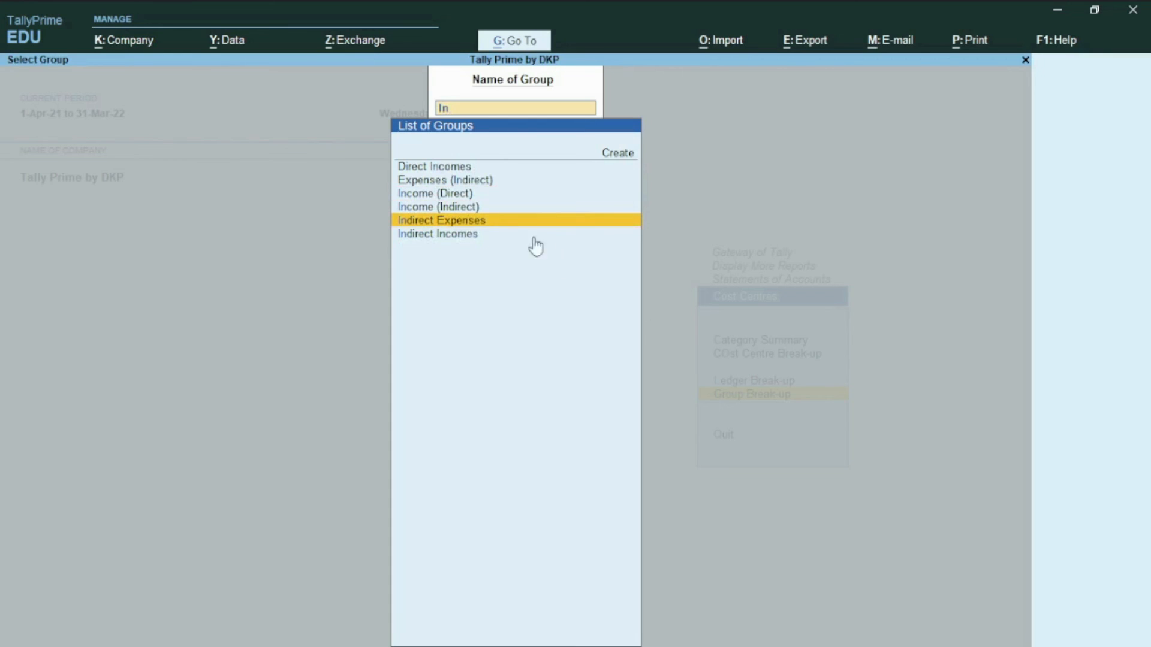
key("Return")
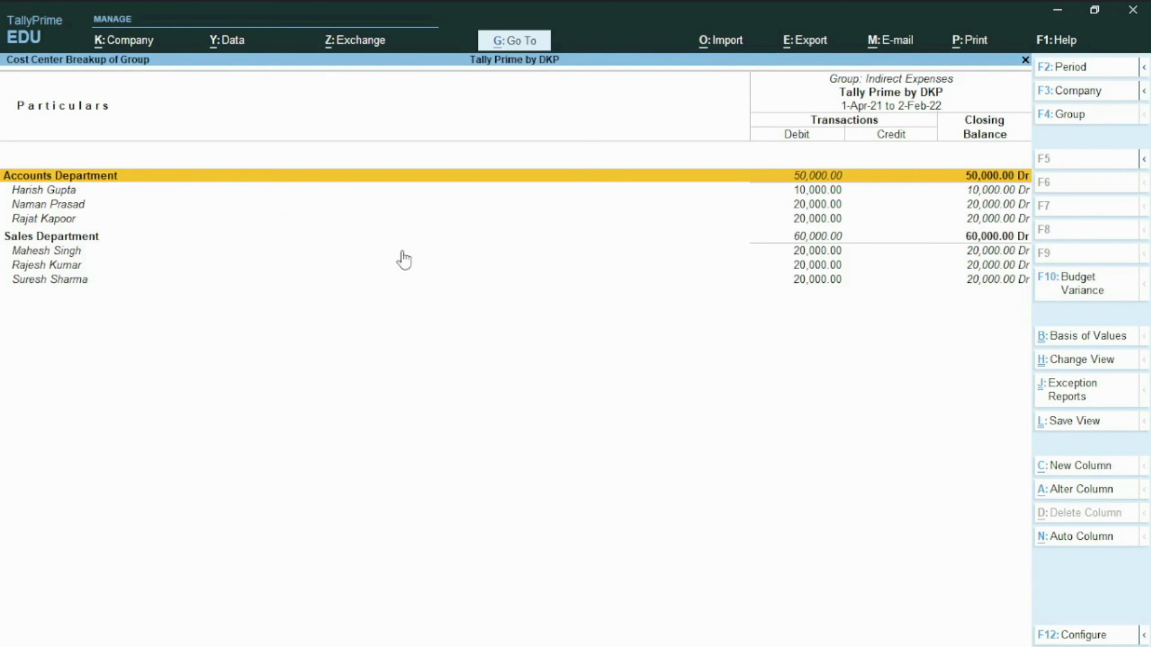
key("Escape")
key("Escape")
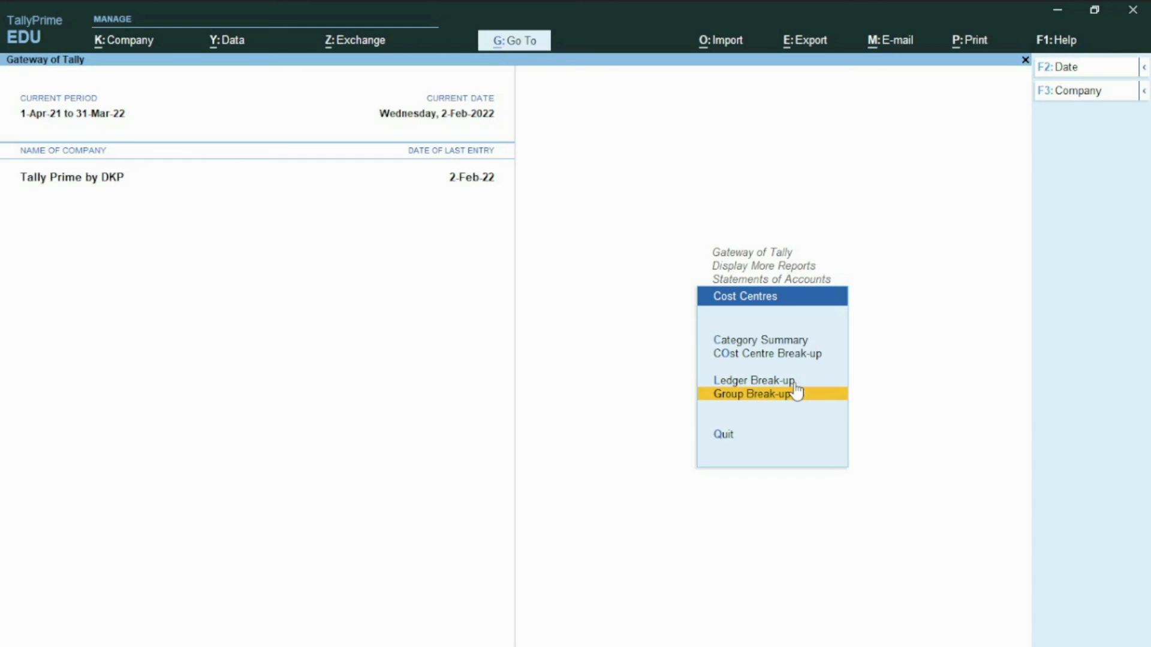
Step: Consult the cost category PDF notes, return to TallyPrime and open the Accounts Department cost category for alteration to review its allocation settings
key("alt+Tab")
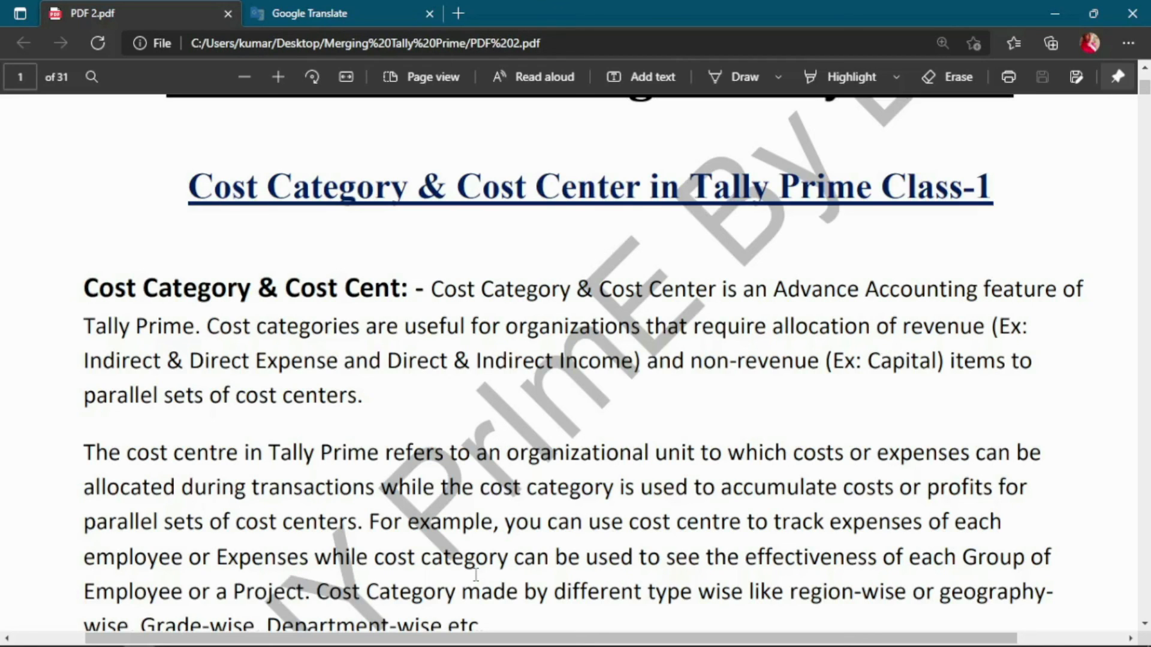
left_click(296, 639)
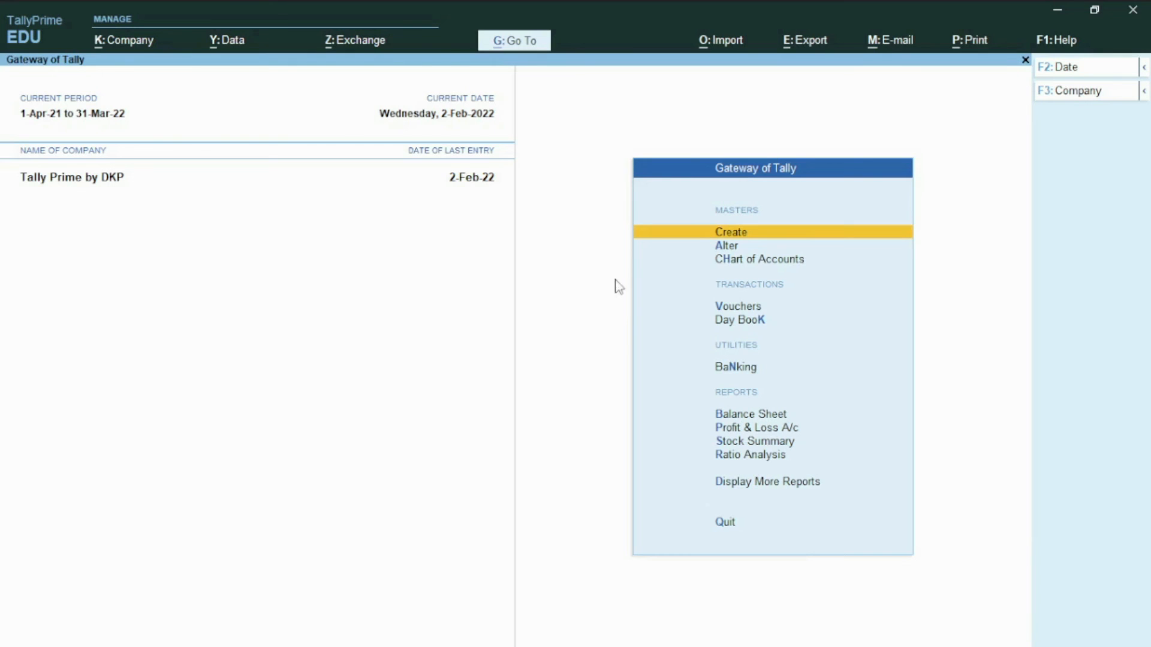
left_click(729, 249)
scroll(402, 284, "down", 3)
scroll(421, 271, "up", 1)
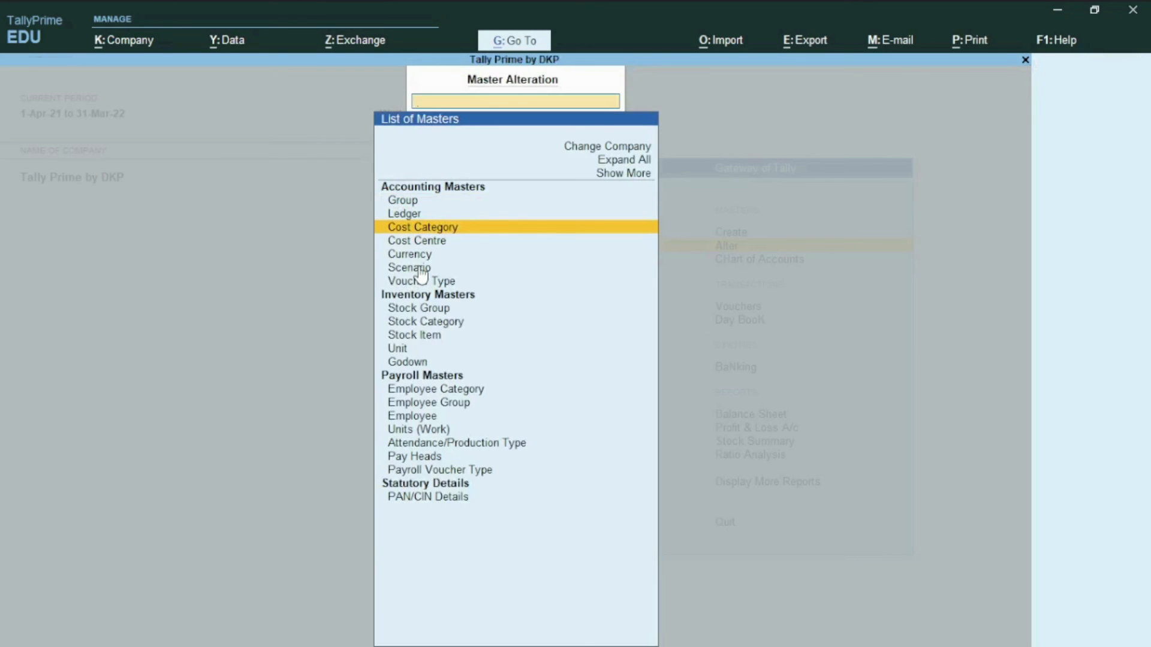
key("Return")
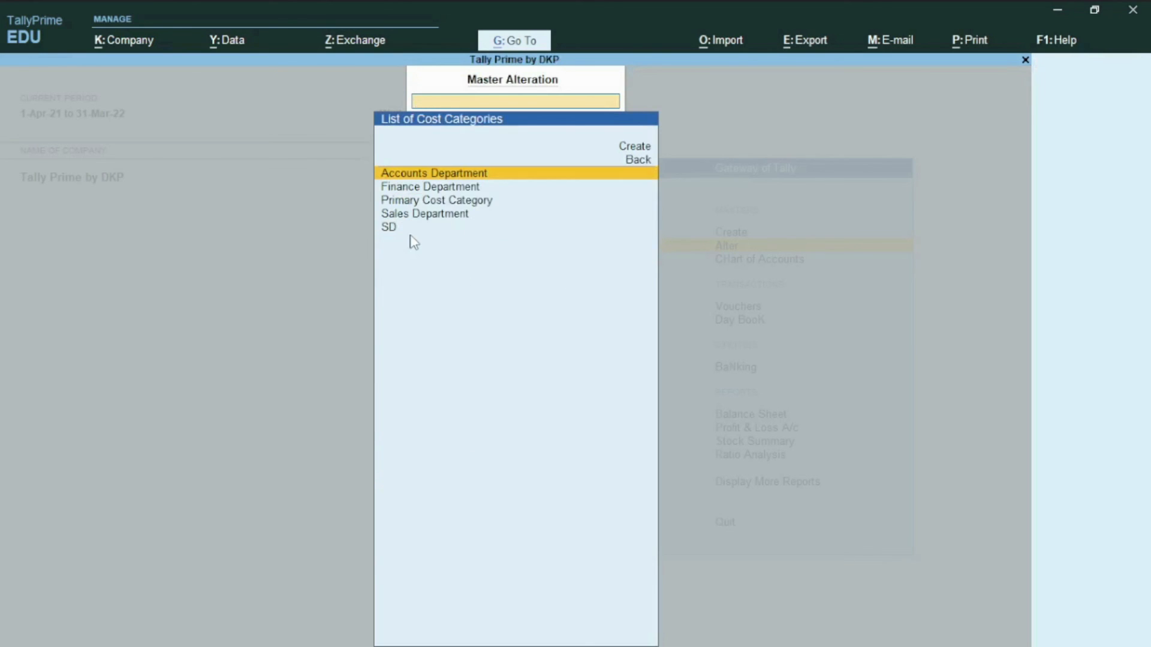
left_click(428, 175)
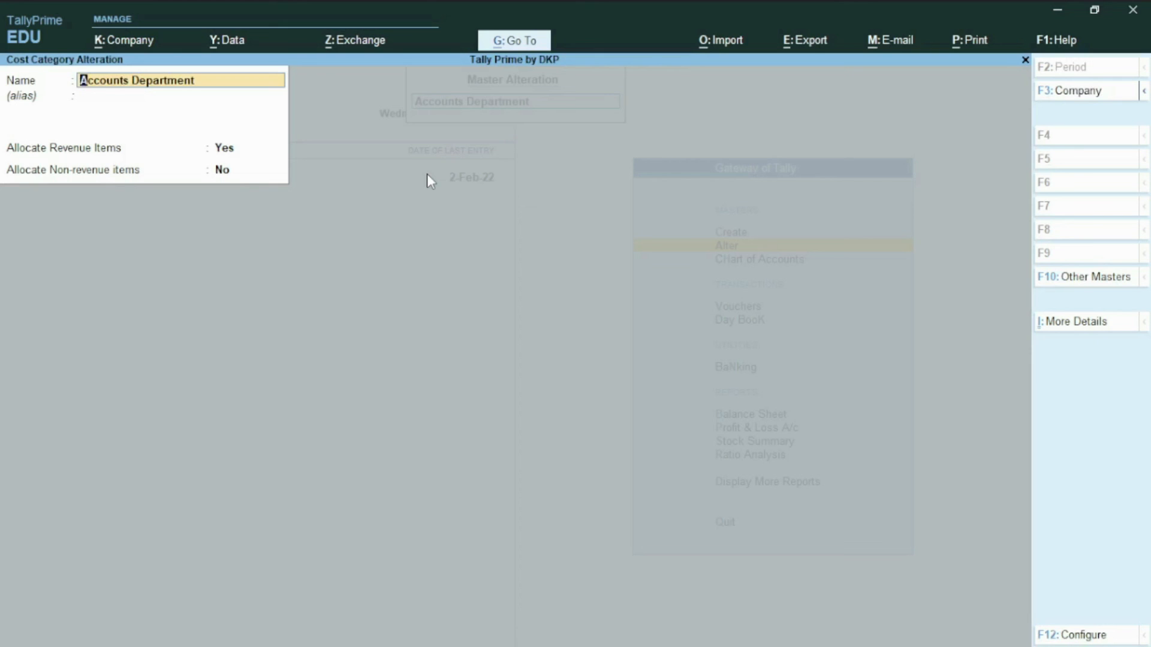
Step: Switch to PDF 2.pdf in the browser and examine the explanation of cost categories and cost centres
key("alt")
key("ctrl")
key("alt+Tab")
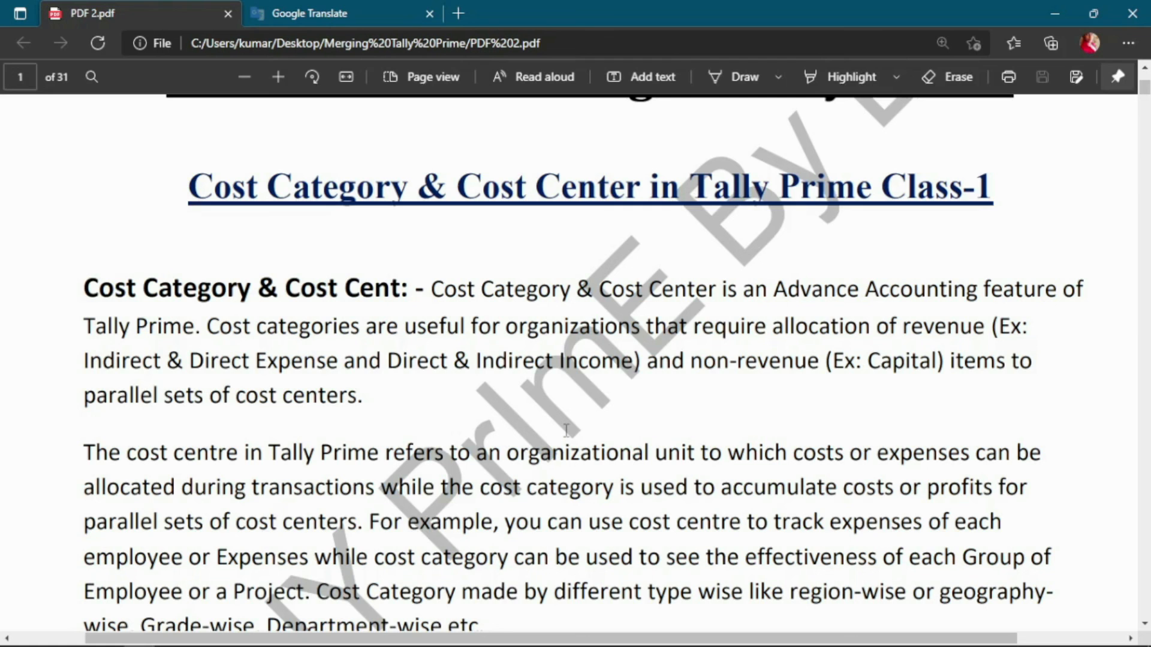
scroll(541, 391, "down", 1)
scroll(541, 391, "up", 1)
scroll(542, 390, "down", 1)
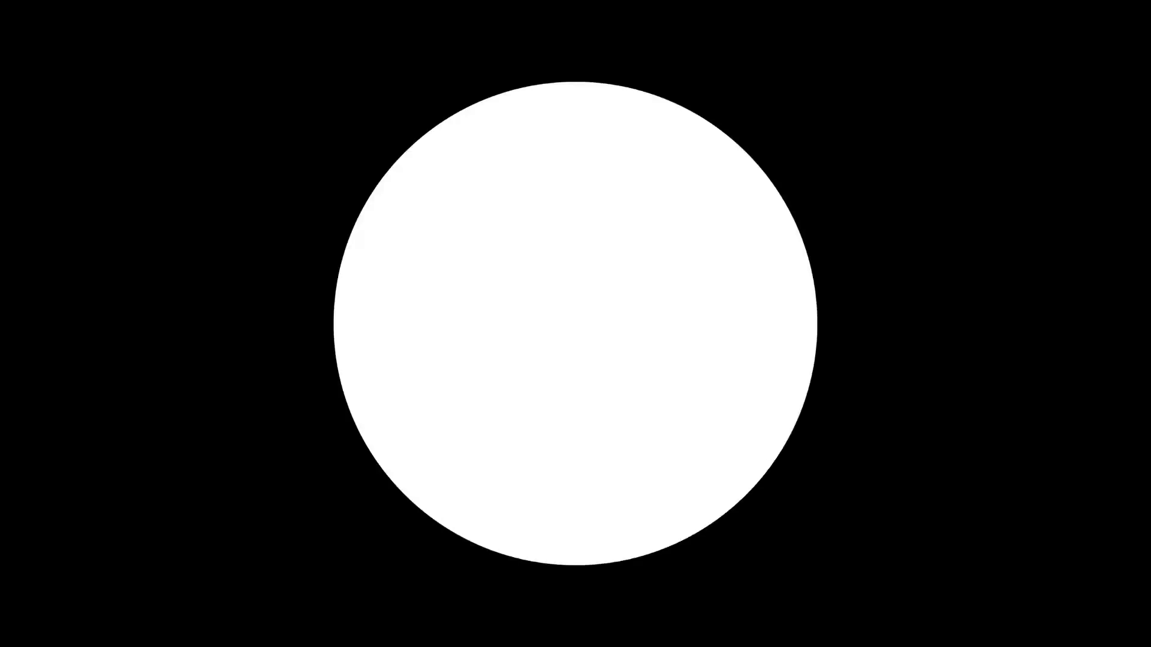